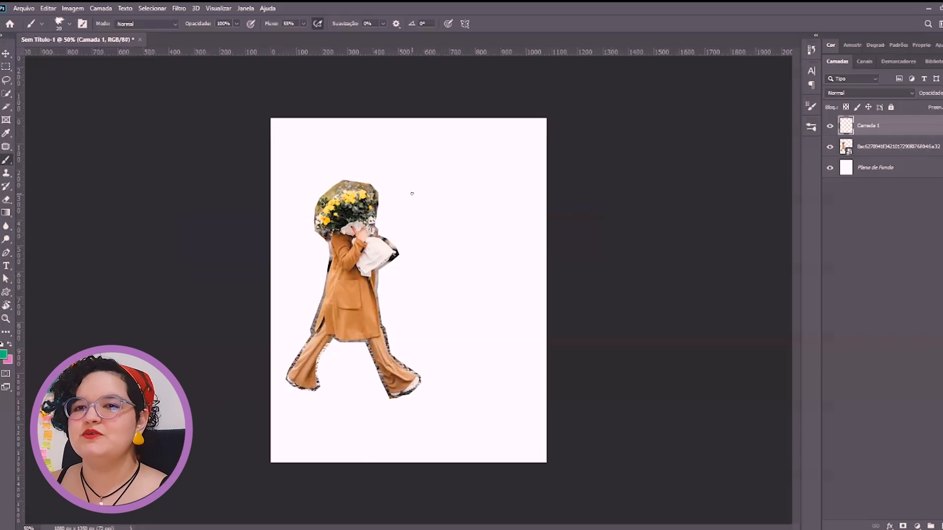
# Sketch the cursive word "Can" between the guidelines beside the figure, ending the n in a looped swash
pyautogui.click(82, 23)
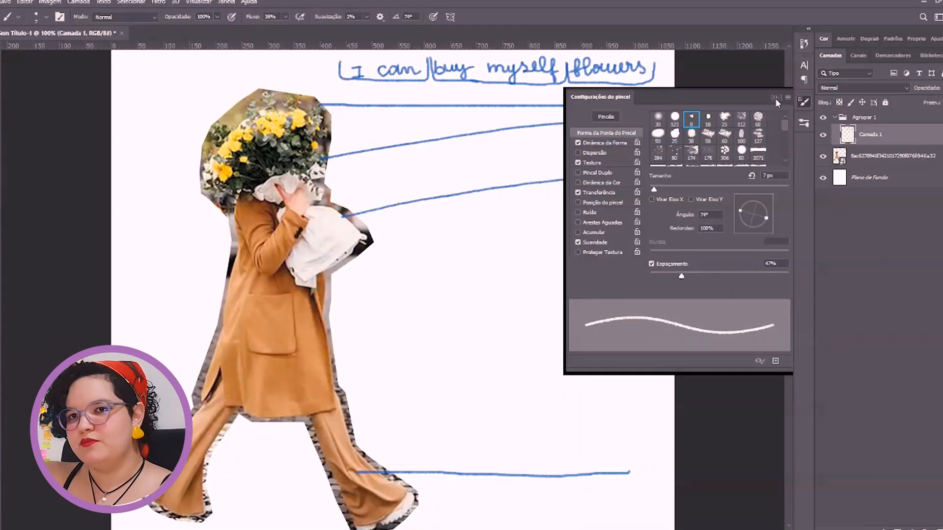
pyautogui.press('F5')
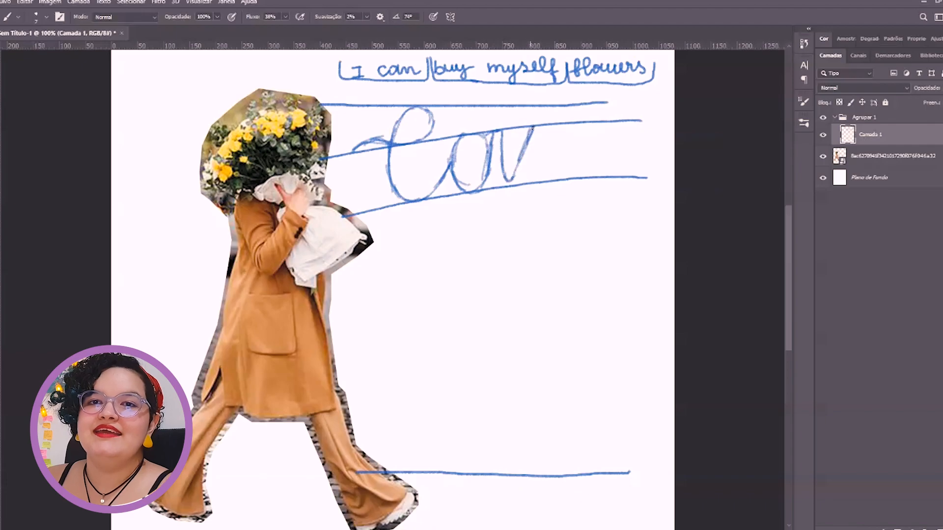
pyautogui.scroll(2, 576, 118)
pyautogui.hotkey('ctrl', '-')
pyautogui.moveTo(449, 245)
pyautogui.mouseDown()
pyautogui.moveTo(467, 172)
pyautogui.moveTo(494, 191)
pyautogui.moveTo(531, 317)
pyautogui.mouseUp()
pyautogui.hotkey('ctrl', 'z')
pyautogui.moveTo(514, 277)
pyautogui.mouseDown()
pyautogui.moveTo(540, 310)
pyautogui.moveTo(376, 332)
pyautogui.moveTo(359, 313)
pyautogui.mouseUp()
pyautogui.moveTo(526, 285); pyautogui.dragTo(372, 330)
pyautogui.moveTo(210, 241); pyautogui.dragTo(417, 249)
pyautogui.hotkey('ctrl', '-')
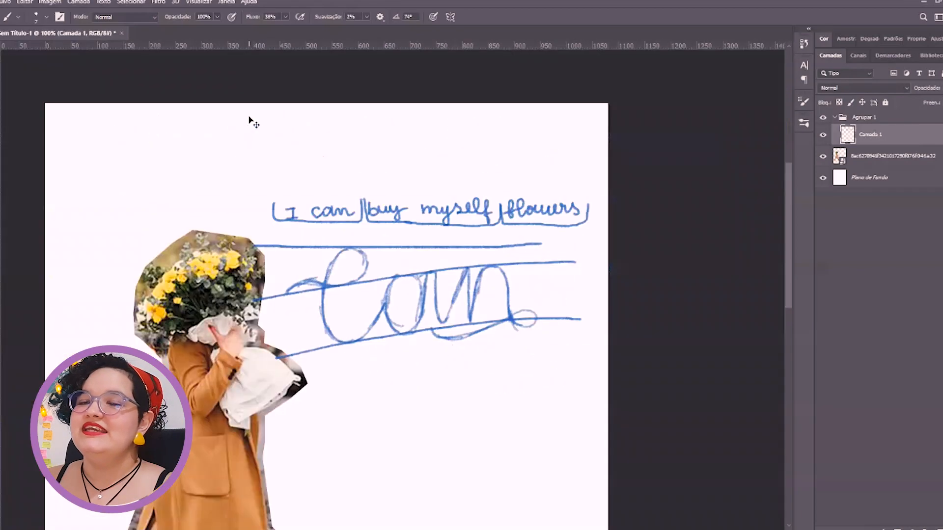
# Cut the handwritten phrase "I can buy myself flowers" onto its own layer and place it above the lettering guidelines
pyautogui.moveTo(269, 193)
pyautogui.mouseDown()
pyautogui.moveTo(291, 116)
pyautogui.moveTo(430, 171)
pyautogui.moveTo(628, 161)
pyautogui.mouseUp()
pyautogui.press('m')
pyautogui.hotkey('ctrl', 'shift', 'j')
pyautogui.hotkey('ctrl', 'v')
pyautogui.press('v')
pyautogui.click(444, 297)
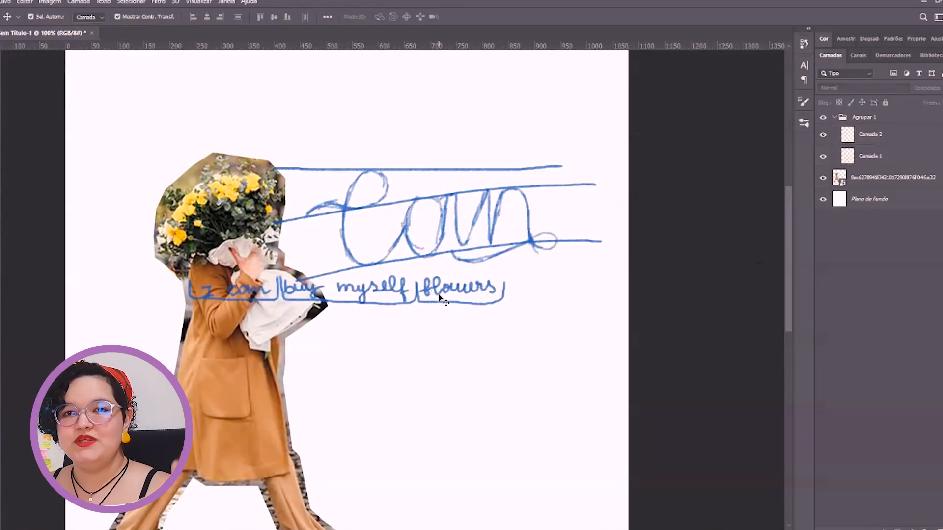
pyautogui.moveTo(444, 296); pyautogui.dragTo(523, 88)
# On a new layer above the "Can" sketch, draw an outlined slab-serif capital I at the start of "Can"
pyautogui.click(544, 191)
pyautogui.click(543, 187)
pyautogui.hotkey('ctrl', 'alt', 'shift', 'n')
pyautogui.click(346, 205)
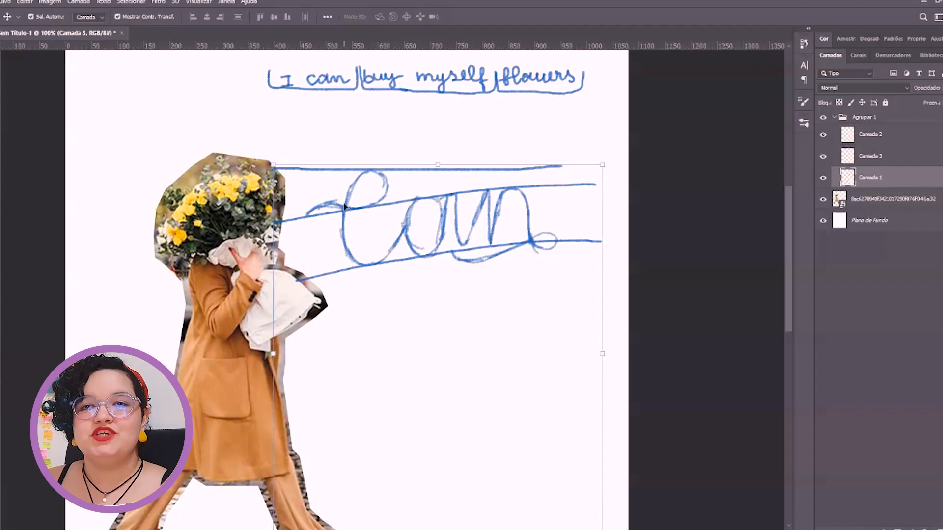
pyautogui.hotkey('ctrl', '+')
pyautogui.moveTo(352, 178); pyautogui.dragTo(423, 378)
pyautogui.press('b')
pyautogui.moveTo(234, 184); pyautogui.dragTo(369, 171)
pyautogui.moveTo(265, 310)
pyautogui.mouseDown()
pyautogui.moveTo(386, 274)
pyautogui.moveTo(366, 277)
pyautogui.mouseUp()
pyautogui.moveTo(301, 174); pyautogui.dragTo(305, 291)
pyautogui.moveTo(298, 174); pyautogui.dragTo(300, 244)
pyautogui.moveTo(234, 183)
pyautogui.mouseDown()
pyautogui.moveTo(242, 209)
pyautogui.moveTo(369, 186)
pyautogui.mouseUp()
pyautogui.moveTo(367, 172); pyautogui.dragTo(366, 188)
pyautogui.moveTo(317, 173); pyautogui.dragTo(330, 296)
pyautogui.moveTo(260, 285); pyautogui.dragTo(261, 310)
pyautogui.moveTo(260, 286)
pyautogui.mouseDown()
pyautogui.moveTo(377, 266)
pyautogui.moveTo(366, 282)
pyautogui.mouseUp()
pyautogui.moveTo(274, 282); pyautogui.dragTo(366, 269)
# Thicken the letters of "Can" by adding parallel contour strokes, including the looped swash on the n
pyautogui.moveTo(311, 334)
pyautogui.mouseDown()
pyautogui.moveTo(216, 260)
pyautogui.moveTo(215, 308)
pyautogui.moveTo(343, 253)
pyautogui.moveTo(365, 196)
pyautogui.moveTo(315, 235)
pyautogui.moveTo(310, 288)
pyautogui.moveTo(346, 347)
pyautogui.moveTo(376, 339)
pyautogui.moveTo(399, 304)
pyautogui.mouseUp()
pyautogui.keyDown('ctrl'); pyautogui.click(292, 249); pyautogui.keyUp('ctrl')
pyautogui.moveTo(464, 241)
pyautogui.mouseDown()
pyautogui.moveTo(436, 265)
pyautogui.moveTo(454, 328)
pyautogui.moveTo(533, 329)
pyautogui.moveTo(547, 320)
pyautogui.moveTo(551, 265)
pyautogui.moveTo(562, 321)
pyautogui.mouseUp()
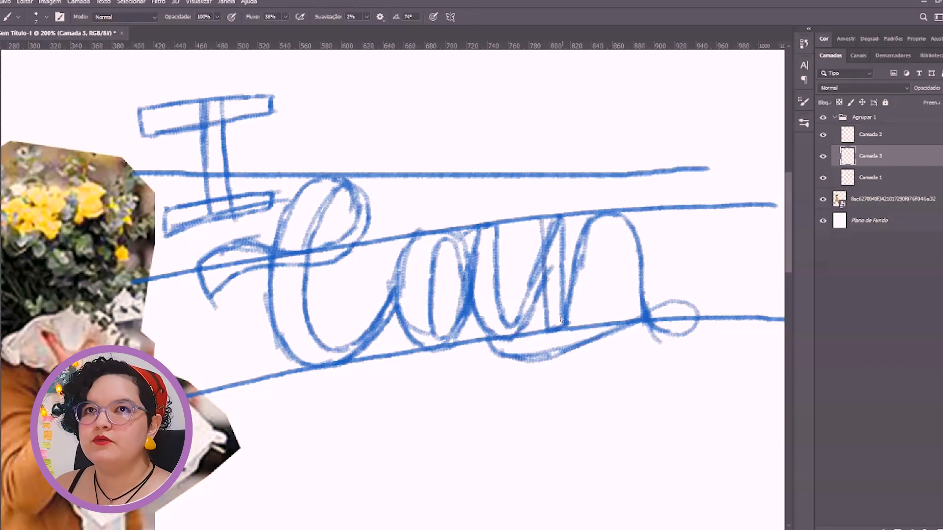
pyautogui.moveTo(570, 261)
pyautogui.mouseDown()
pyautogui.moveTo(592, 218)
pyautogui.moveTo(614, 234)
pyautogui.moveTo(631, 346)
pyautogui.moveTo(621, 302)
pyautogui.moveTo(448, 288)
pyautogui.mouseUp()
pyautogui.press('r')
pyautogui.moveTo(466, 299)
pyautogui.mouseDown()
pyautogui.moveTo(466, 275)
pyautogui.moveTo(498, 316)
pyautogui.moveTo(523, 294)
pyautogui.mouseUp()
pyautogui.press('r')
pyautogui.moveTo(528, 294)
pyautogui.mouseDown()
pyautogui.moveTo(511, 211)
pyautogui.moveTo(400, 147)
pyautogui.mouseUp()
pyautogui.moveTo(372, 154)
pyautogui.mouseDown()
pyautogui.moveTo(357, 170)
pyautogui.moveTo(380, 214)
pyautogui.mouseUp()
pyautogui.press('r')
pyautogui.moveTo(376, 260)
pyautogui.mouseDown()
pyautogui.moveTo(383, 275)
pyautogui.moveTo(324, 332)
pyautogui.mouseUp()
pyautogui.moveTo(361, 275)
pyautogui.mouseDown()
pyautogui.moveTo(295, 310)
pyautogui.moveTo(380, 235)
pyautogui.mouseUp()
pyautogui.moveTo(346, 266)
pyautogui.mouseDown()
pyautogui.moveTo(458, 205)
pyautogui.moveTo(319, 358)
pyautogui.moveTo(299, 339)
pyautogui.mouseUp()
# Draw curved guidelines for the remaining words below "Can" on the guideline layer, Camada 1
pyautogui.press('r')
pyautogui.moveTo(172, 424); pyautogui.dragTo(364, 279)
pyautogui.scroll(-1, 345, 348)
pyautogui.click(870, 177)
pyautogui.moveTo(273, 309); pyautogui.dragTo(560, 296)
pyautogui.moveTo(376, 437); pyautogui.dragTo(385, 399)
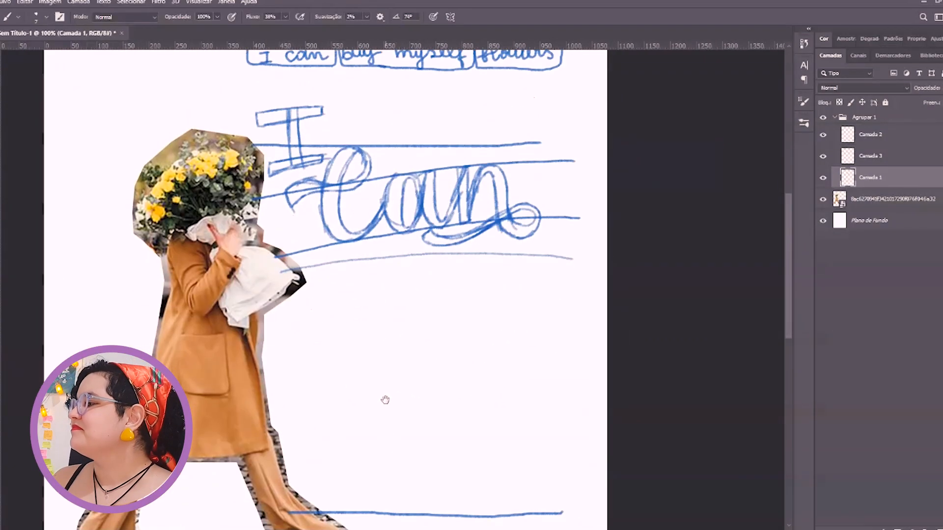
pyautogui.moveTo(260, 378); pyautogui.dragTo(600, 350)
pyautogui.moveTo(389, 265); pyautogui.dragTo(398, 197)
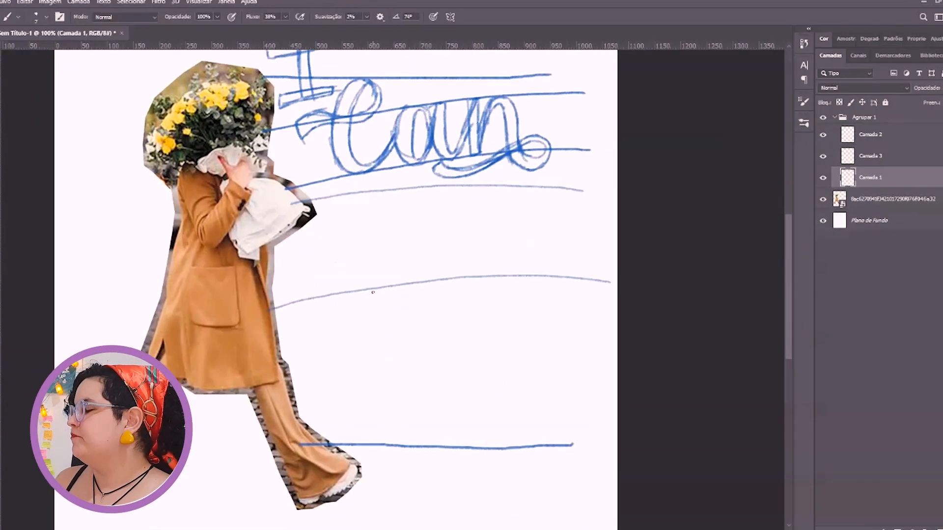
pyautogui.moveTo(269, 322); pyautogui.dragTo(604, 298)
pyautogui.moveTo(279, 377)
pyautogui.mouseDown()
pyautogui.moveTo(499, 382)
pyautogui.moveTo(595, 412)
pyautogui.mouseUp()
pyautogui.moveTo(540, 354); pyautogui.dragTo(531, 319)
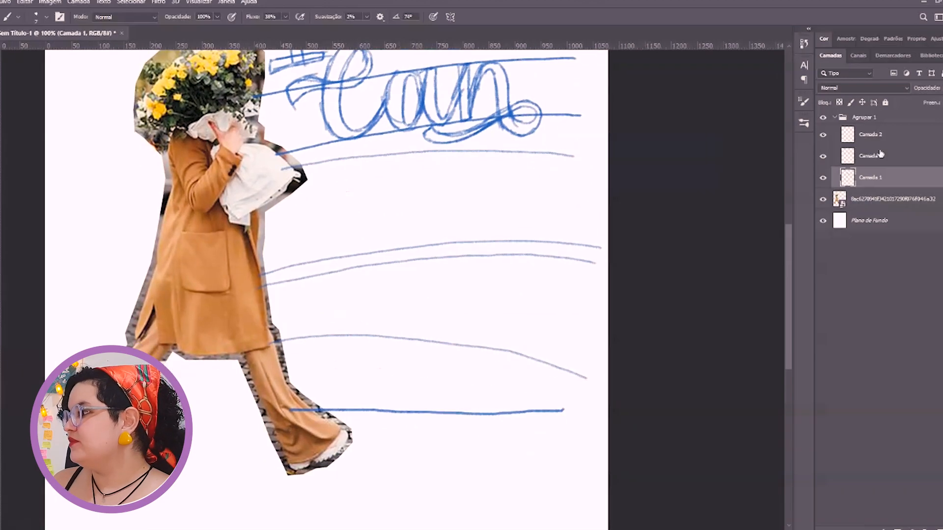
# Replace the straight lowest guideline with a curved one that slopes down away from the figure
pyautogui.click(878, 155)
pyautogui.press('e')
pyautogui.click(872, 135)
pyautogui.click(872, 177)
pyautogui.moveTo(563, 410)
pyautogui.mouseDown()
pyautogui.moveTo(265, 412)
pyautogui.moveTo(588, 461)
pyautogui.mouseUp()
pyautogui.press('b')
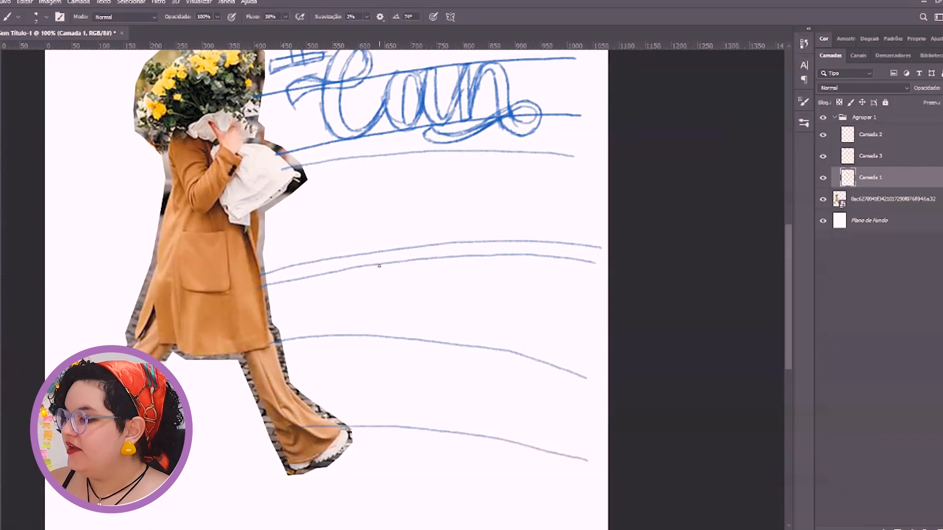
# Draw the bottom edge and both sides of a guide box beneath the curved line under "Can"
pyautogui.moveTo(378, 265); pyautogui.dragTo(370, 325)
pyautogui.moveTo(403, 267); pyautogui.dragTo(526, 269)
pyautogui.moveTo(322, 220); pyautogui.dragTo(327, 274)
pyautogui.moveTo(531, 214); pyautogui.dragTo(525, 270)
# Erase the middle curved guidelines and redraw them as arcs between the guide box and the lowest guideline
pyautogui.press('e')
pyautogui.moveTo(253, 335)
pyautogui.mouseDown()
pyautogui.moveTo(511, 303)
pyautogui.moveTo(252, 347)
pyautogui.mouseUp()
pyautogui.press('b')
pyautogui.moveTo(265, 295); pyautogui.dragTo(582, 314)
pyautogui.moveTo(256, 374)
pyautogui.mouseDown()
pyautogui.moveTo(346, 357)
pyautogui.moveTo(597, 384)
pyautogui.mouseUp()
pyautogui.press('e')
pyautogui.moveTo(576, 436); pyautogui.dragTo(312, 383)
pyautogui.moveTo(389, 406); pyautogui.dragTo(387, 373)
pyautogui.press('b')
pyautogui.moveTo(264, 352); pyautogui.dragTo(552, 360)
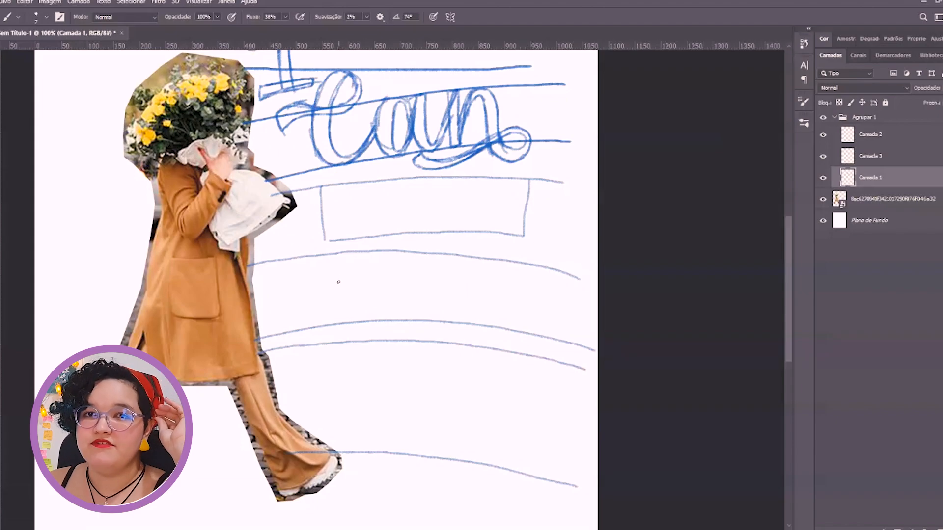
# On a new layer at the top of the group, sketch the outlined capitals "BUY" in the guide box
pyautogui.click(870, 135)
pyautogui.click(902, 160)
pyautogui.click(883, 179)
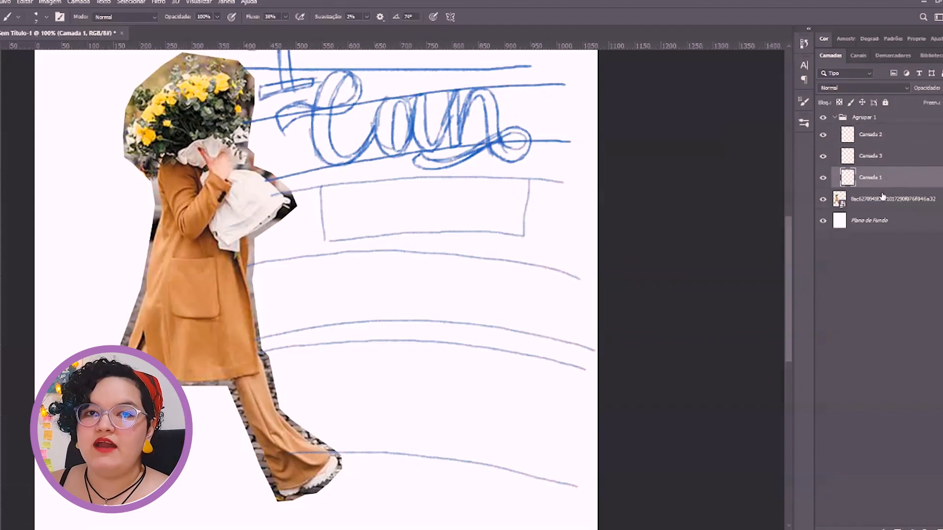
pyautogui.click(937, 529)
pyautogui.moveTo(872, 178); pyautogui.dragTo(872, 126)
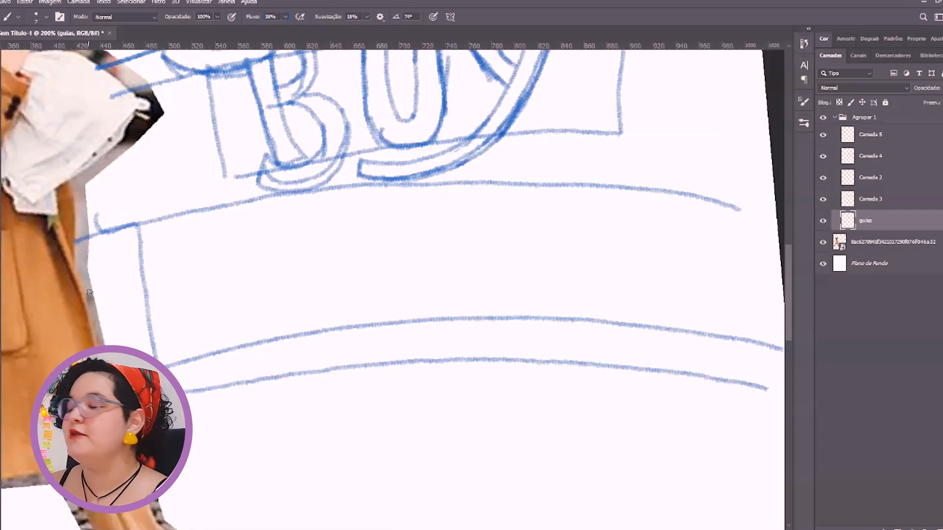
pyautogui.moveTo(87, 295)
pyautogui.mouseDown()
pyautogui.moveTo(442, 232)
pyautogui.moveTo(364, 233)
pyautogui.moveTo(713, 249)
pyautogui.mouseUp()
pyautogui.hotkey('ctrl', 'z')
# On its own layer, sketch the cursive word "myself" along the curved guidelines below "BUY"
pyautogui.click(870, 134)
pyautogui.moveTo(144, 286)
pyautogui.mouseDown()
pyautogui.moveTo(186, 232)
pyautogui.moveTo(199, 293)
pyautogui.moveTo(199, 246)
pyautogui.moveTo(245, 293)
pyautogui.moveTo(252, 341)
pyautogui.moveTo(271, 309)
pyautogui.mouseUp()
pyautogui.moveTo(277, 244)
pyautogui.mouseDown()
pyautogui.moveTo(274, 296)
pyautogui.moveTo(316, 239)
pyautogui.moveTo(327, 240)
pyautogui.moveTo(251, 371)
pyautogui.moveTo(347, 301)
pyautogui.moveTo(372, 231)
pyautogui.moveTo(382, 319)
pyautogui.mouseUp()
pyautogui.hotkey('ctrl', 'z')
pyautogui.hotkey('ctrl', 'z')
pyautogui.hotkey('ctrl', 'z')
pyautogui.moveTo(371, 222)
pyautogui.mouseDown()
pyautogui.moveTo(405, 320)
pyautogui.moveTo(455, 269)
pyautogui.moveTo(506, 310)
pyautogui.moveTo(561, 250)
pyautogui.moveTo(542, 304)
pyautogui.moveTo(602, 280)
pyautogui.moveTo(600, 334)
pyautogui.moveTo(647, 274)
pyautogui.moveTo(705, 280)
pyautogui.mouseUp()
pyautogui.moveTo(333, 238); pyautogui.dragTo(424, 255)
pyautogui.moveTo(186, 231); pyautogui.dragTo(178, 234)
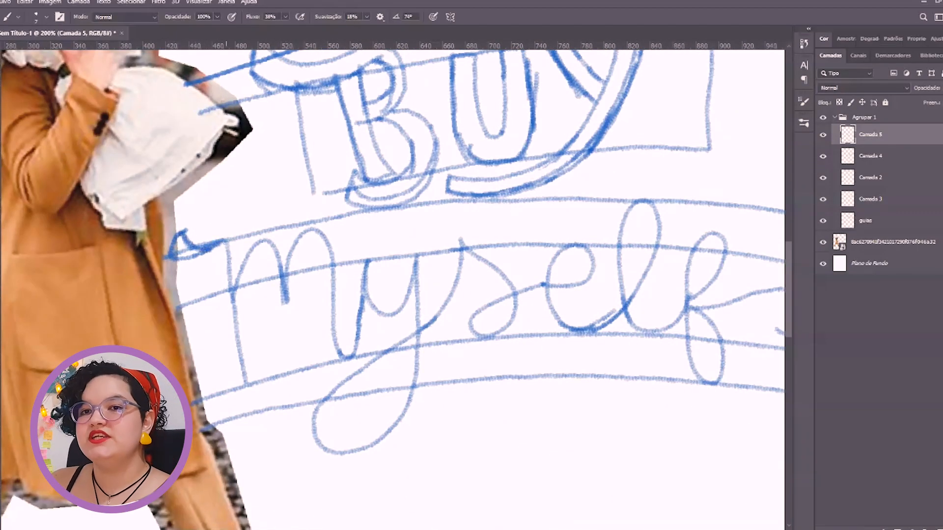
# Thicken the m and y of "myself" with parallel contour strokes, including the looped descender
pyautogui.moveTo(349, 288); pyautogui.dragTo(377, 248)
pyautogui.moveTo(373, 211)
pyautogui.mouseDown()
pyautogui.moveTo(436, 376)
pyautogui.moveTo(376, 380)
pyautogui.mouseUp()
pyautogui.moveTo(286, 322); pyautogui.dragTo(416, 342)
pyautogui.moveTo(287, 328); pyautogui.dragTo(406, 341)
pyautogui.moveTo(288, 301)
pyautogui.mouseDown()
pyautogui.moveTo(399, 316)
pyautogui.moveTo(289, 299)
pyautogui.moveTo(292, 319)
pyautogui.mouseUp()
pyautogui.press('Escape')
pyautogui.moveTo(466, 371); pyautogui.dragTo(252, 387)
pyautogui.press('r')
pyautogui.moveTo(295, 259); pyautogui.dragTo(356, 195)
pyautogui.moveTo(366, 219); pyautogui.dragTo(447, 349)
pyautogui.press('b')
pyautogui.moveTo(366, 299)
pyautogui.mouseDown()
pyautogui.moveTo(399, 295)
pyautogui.moveTo(394, 327)
pyautogui.mouseUp()
pyautogui.moveTo(379, 290)
pyautogui.mouseDown()
pyautogui.moveTo(394, 285)
pyautogui.moveTo(369, 360)
pyautogui.mouseUp()
pyautogui.moveTo(413, 298)
pyautogui.mouseDown()
pyautogui.moveTo(368, 360)
pyautogui.moveTo(411, 297)
pyautogui.mouseUp()
pyautogui.moveTo(381, 343)
pyautogui.mouseDown()
pyautogui.moveTo(418, 330)
pyautogui.moveTo(372, 430)
pyautogui.mouseUp()
pyautogui.hotkey('ctrl', 'z')
pyautogui.moveTo(387, 363); pyautogui.dragTo(345, 411)
pyautogui.moveTo(358, 390)
pyautogui.mouseDown()
pyautogui.moveTo(440, 330)
pyautogui.moveTo(329, 272)
pyautogui.mouseUp()
# Thicken the letters "self" with parallel contour strokes and finish the f with a curled end
pyautogui.press('r')
pyautogui.press('Escape')
pyautogui.press('b')
pyautogui.moveTo(353, 303)
pyautogui.mouseDown()
pyautogui.moveTo(338, 297)
pyautogui.moveTo(354, 227)
pyautogui.moveTo(369, 259)
pyautogui.moveTo(195, 274)
pyautogui.mouseUp()
pyautogui.press('r')
pyautogui.moveTo(304, 282)
pyautogui.mouseDown()
pyautogui.moveTo(398, 244)
pyautogui.moveTo(473, 238)
pyautogui.mouseUp()
pyautogui.press('r')
pyautogui.moveTo(491, 262); pyautogui.dragTo(360, 210)
pyautogui.press('b')
pyautogui.moveTo(352, 246)
pyautogui.mouseDown()
pyautogui.moveTo(394, 184)
pyautogui.moveTo(462, 189)
pyautogui.mouseUp()
pyautogui.moveTo(369, 288)
pyautogui.mouseDown()
pyautogui.moveTo(444, 197)
pyautogui.moveTo(361, 308)
pyautogui.mouseUp()
pyautogui.press('r')
pyautogui.moveTo(353, 312)
pyautogui.mouseDown()
pyautogui.moveTo(360, 256)
pyautogui.moveTo(458, 318)
pyautogui.mouseUp()
pyautogui.press('space')
pyautogui.moveTo(458, 317)
pyautogui.mouseDown()
pyautogui.moveTo(398, 300)
pyautogui.moveTo(474, 274)
pyautogui.moveTo(444, 361)
pyautogui.moveTo(415, 372)
pyautogui.moveTo(411, 315)
pyautogui.mouseUp()
pyautogui.moveTo(411, 316)
pyautogui.mouseDown()
pyautogui.moveTo(386, 351)
pyautogui.moveTo(395, 361)
pyautogui.mouseUp()
pyautogui.press('r')
pyautogui.moveTo(454, 283); pyautogui.dragTo(437, 246)
pyautogui.moveTo(484, 289)
pyautogui.mouseDown()
pyautogui.moveTo(556, 261)
pyautogui.moveTo(522, 248)
pyautogui.mouseUp()
pyautogui.moveTo(545, 259)
pyautogui.mouseDown()
pyautogui.moveTo(542, 327)
pyautogui.moveTo(572, 309)
pyautogui.mouseUp()
pyautogui.press('space')
pyautogui.moveTo(587, 273); pyautogui.dragTo(435, 256)
pyautogui.moveTo(418, 295)
pyautogui.mouseDown()
pyautogui.moveTo(461, 216)
pyautogui.moveTo(437, 268)
pyautogui.moveTo(439, 309)
pyautogui.moveTo(483, 295)
pyautogui.moveTo(527, 252)
pyautogui.moveTo(491, 392)
pyautogui.moveTo(515, 320)
pyautogui.mouseUp()
pyautogui.press('space')
pyautogui.moveTo(515, 320)
pyautogui.mouseDown()
pyautogui.moveTo(489, 302)
pyautogui.moveTo(559, 293)
pyautogui.moveTo(521, 295)
pyautogui.moveTo(518, 283)
pyautogui.mouseUp()
pyautogui.hotkey('ctrl', '-')
pyautogui.press('r')
pyautogui.press('space')
pyautogui.moveTo(518, 282); pyautogui.dragTo(537, 326)
# Stretch the "myself" lettering slightly wider, away from the figure
pyautogui.press('v')
pyautogui.moveTo(589, 398)
pyautogui.mouseDown()
pyautogui.moveTo(591, 380)
pyautogui.moveTo(610, 402)
pyautogui.mouseUp()
pyautogui.press('Return')
pyautogui.click(412, 461)
pyautogui.moveTo(406, 495); pyautogui.dragTo(398, 427)
# Erase the curved guidelines below "myself" from the guias layer
pyautogui.click(866, 221)
pyautogui.press('e')
pyautogui.moveTo(603, 461); pyautogui.dragTo(319, 427)
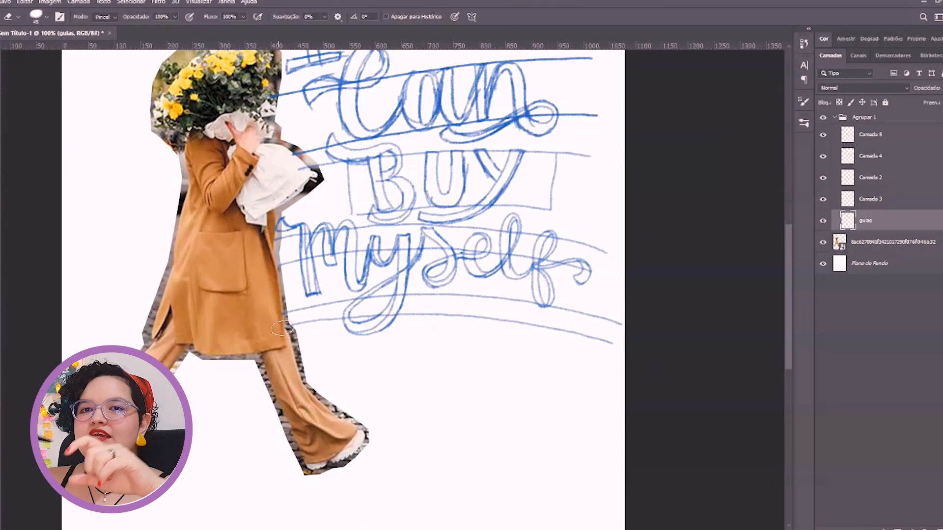
pyautogui.moveTo(282, 324)
pyautogui.mouseDown()
pyautogui.moveTo(625, 327)
pyautogui.moveTo(285, 302)
pyautogui.mouseUp()
# On a new layer, sketch an outlined capital F with a sweeping top bar below "myself"
pyautogui.press('b')
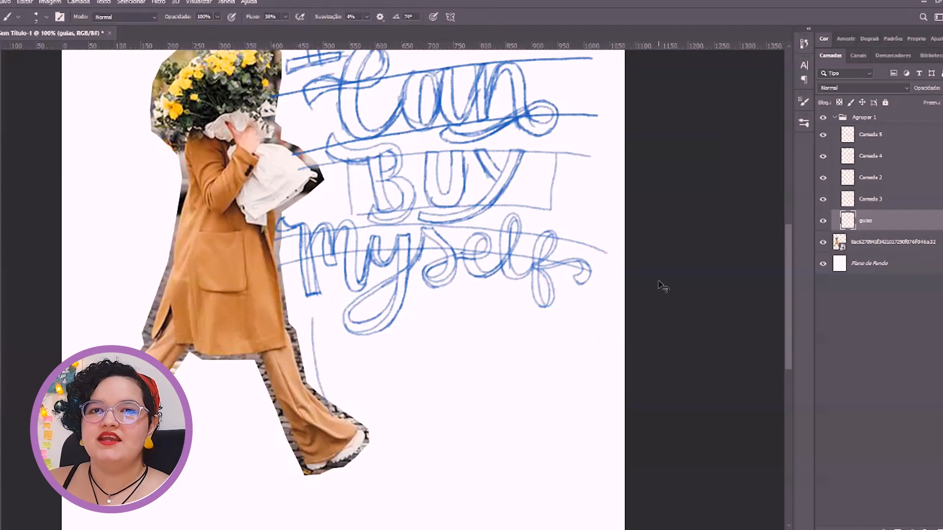
pyautogui.hotkey('ctrl', 'shift', 'alt', 'n')
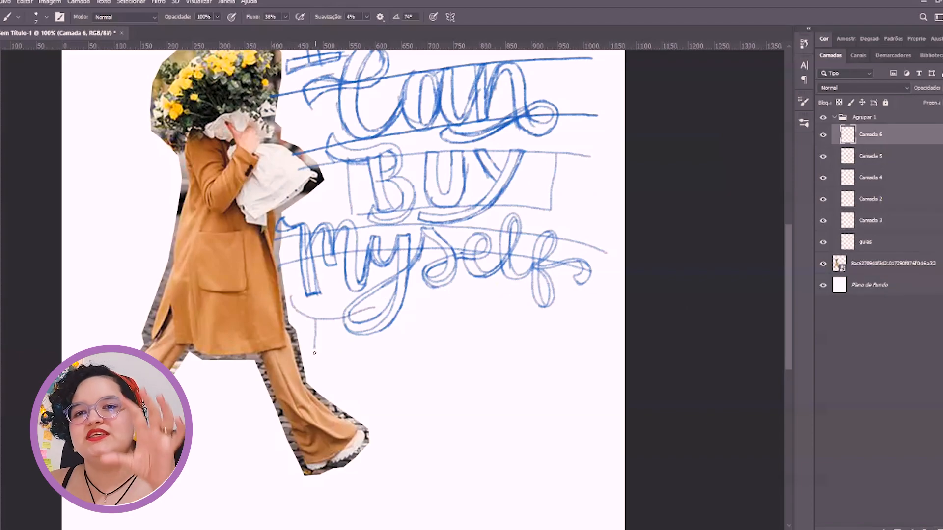
pyautogui.press('r')
pyautogui.moveTo(326, 360)
pyautogui.mouseDown()
pyautogui.moveTo(330, 204)
pyautogui.moveTo(319, 209)
pyautogui.mouseUp()
pyautogui.press('space')
pyautogui.moveTo(318, 192); pyautogui.dragTo(353, 220)
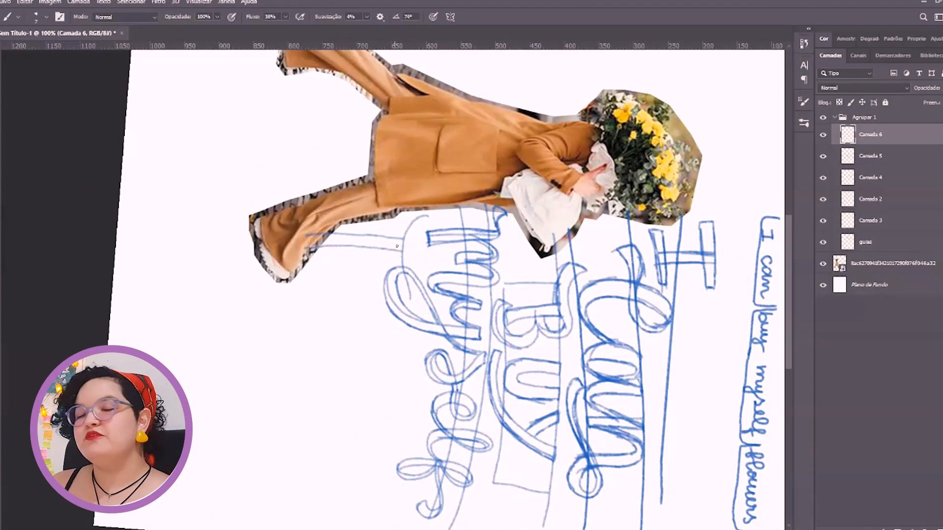
pyautogui.press('r')
pyautogui.moveTo(339, 226)
pyautogui.mouseDown()
pyautogui.moveTo(338, 352)
pyautogui.moveTo(347, 360)
pyautogui.mouseUp()
pyautogui.press('space')
pyautogui.moveTo(314, 280); pyautogui.dragTo(383, 276)
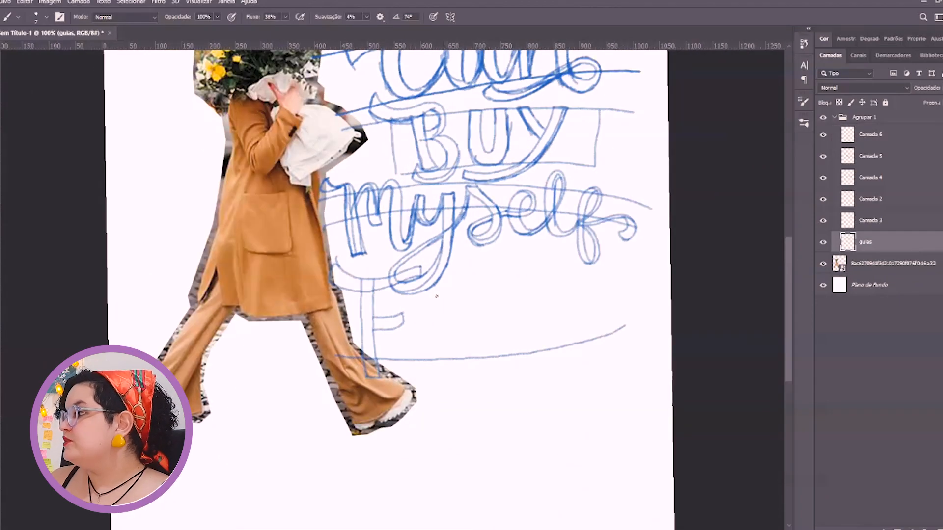
# Add an arched guideline below "myself" on the guias layer and sketch an outlined L and O beside the F on Camada 6
pyautogui.moveTo(397, 263); pyautogui.dragTo(637, 271)
pyautogui.click(870, 134)
pyautogui.moveTo(420, 300); pyautogui.dragTo(418, 320)
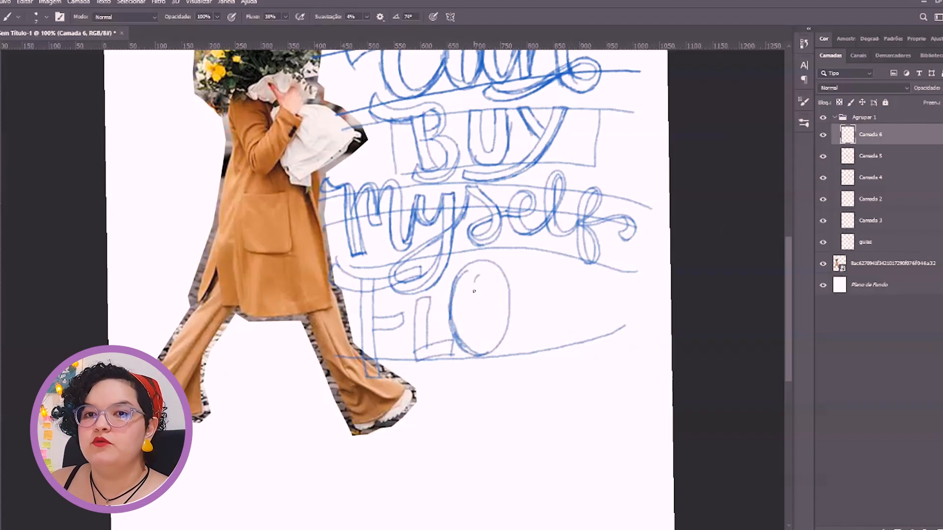
pyautogui.press('e')
pyautogui.moveTo(506, 275)
pyautogui.mouseDown()
pyautogui.moveTo(457, 293)
pyautogui.moveTo(487, 286)
pyautogui.mouseUp()
pyautogui.press('b')
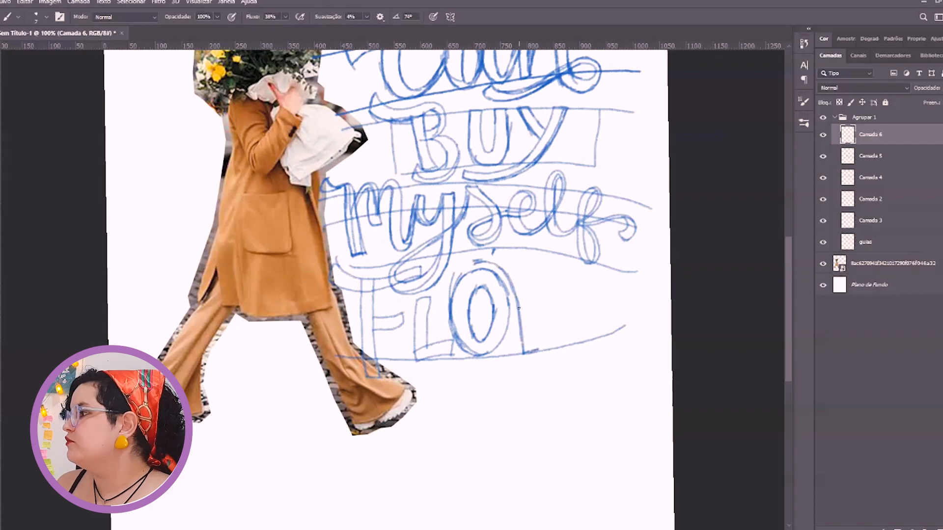
# Scale the "FLOW" lettering down to 84.62% and fit it between the curved guidelines
pyautogui.hotkey('ctrl', 't')
pyautogui.moveTo(539, 379); pyautogui.dragTo(520, 364)
pyautogui.moveTo(467, 345); pyautogui.dragTo(465, 354)
pyautogui.moveTo(521, 370); pyautogui.dragTo(517, 365)
pyautogui.moveTo(493, 344); pyautogui.dragTo(490, 338)
pyautogui.press('Return')
pyautogui.press('b')
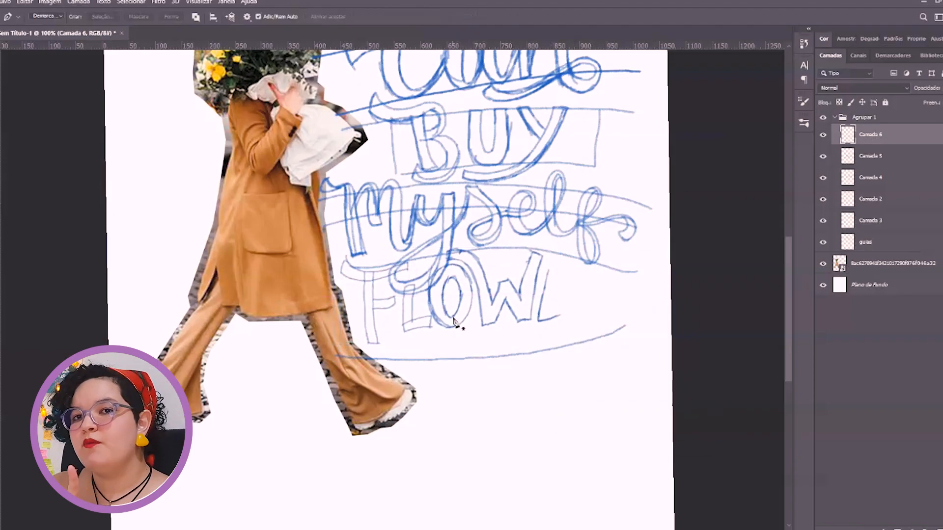
# Position the separated letters after the L on their own layer so they sit evenly spaced between the guidelines
pyautogui.click(448, 246)
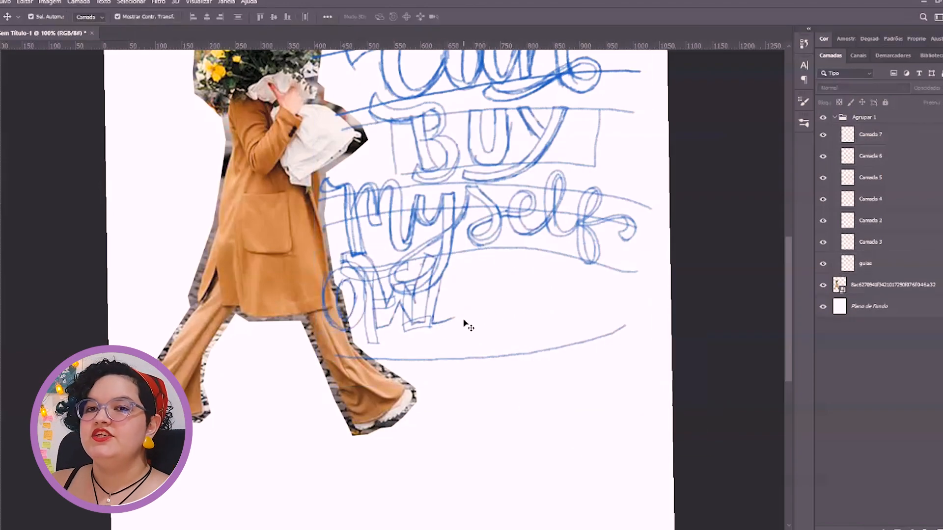
pyautogui.moveTo(511, 336); pyautogui.dragTo(506, 336)
pyautogui.moveTo(375, 314); pyautogui.dragTo(362, 313)
pyautogui.moveTo(505, 301); pyautogui.dragTo(505, 301)
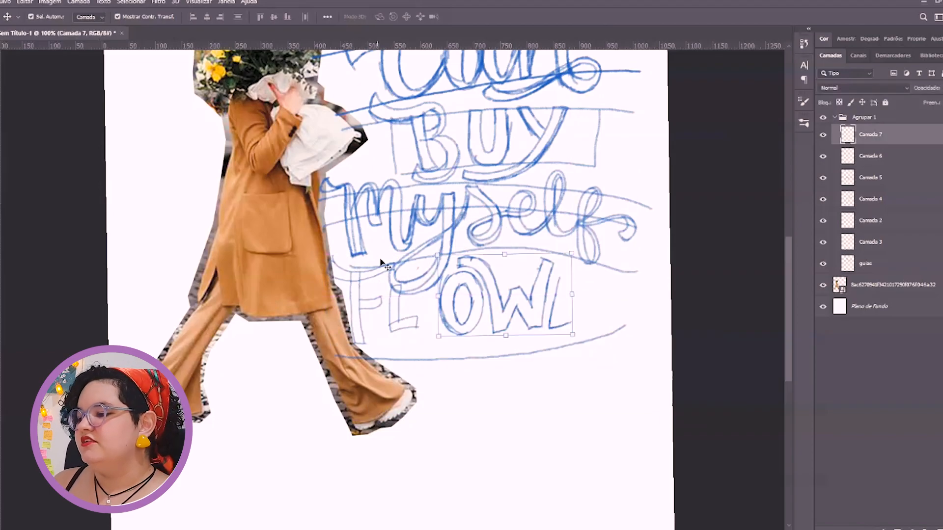
pyautogui.click(412, 320)
pyautogui.press('b')
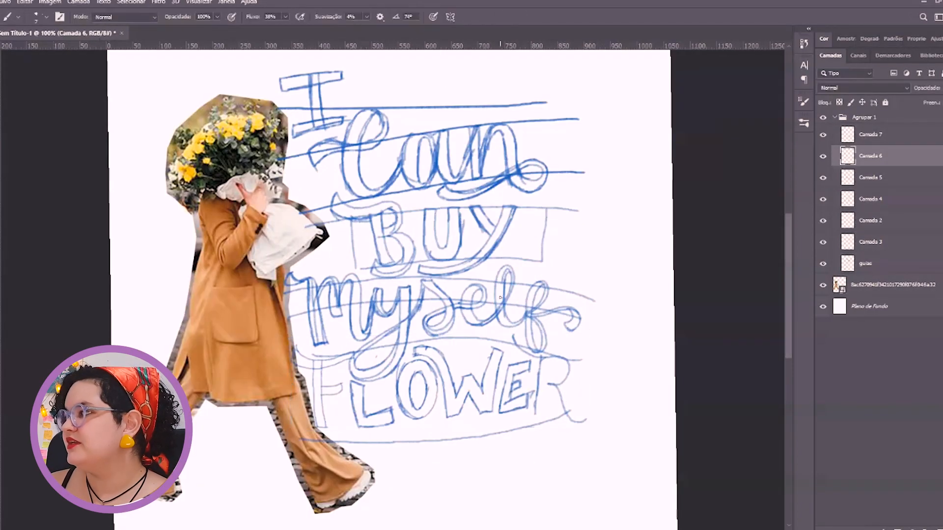
# Enlarge the "myself" lettering slightly
pyautogui.keyDown('ctrl'); pyautogui.click(500, 298); pyautogui.keyUp('ctrl')
pyautogui.hotkey('ctrl', 't')
pyautogui.moveTo(583, 265); pyautogui.dragTo(608, 249)
pyautogui.moveTo(612, 244); pyautogui.dragTo(610, 242)
pyautogui.click(518, 17)
# Erase the roughly drawn R at the end of "FLOWER" on Camada 6
pyautogui.keyDown('ctrl'); pyautogui.click(550, 394); pyautogui.keyUp('ctrl')
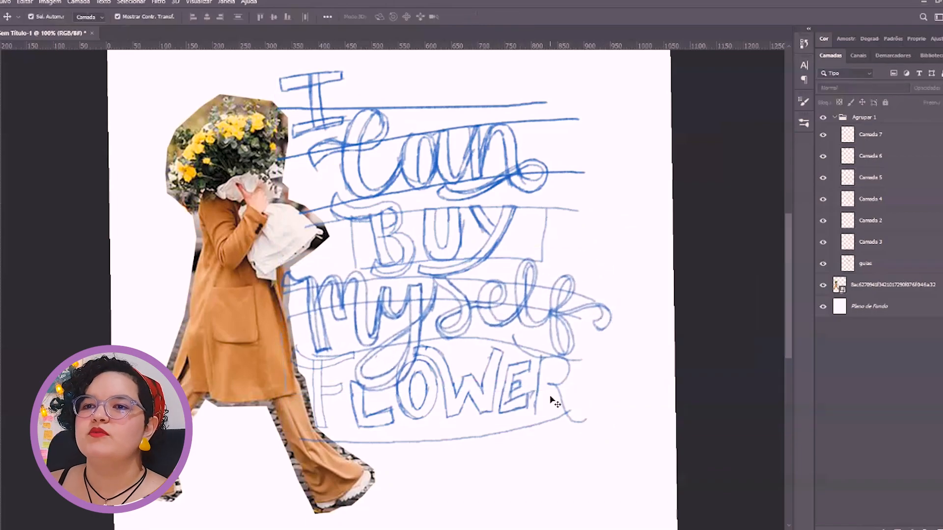
pyautogui.keyDown('ctrl'); pyautogui.click(539, 387); pyautogui.keyUp('ctrl')
pyautogui.press('e')
pyautogui.moveTo(538, 360); pyautogui.dragTo(579, 419)
pyautogui.press('r')
pyautogui.press('b')
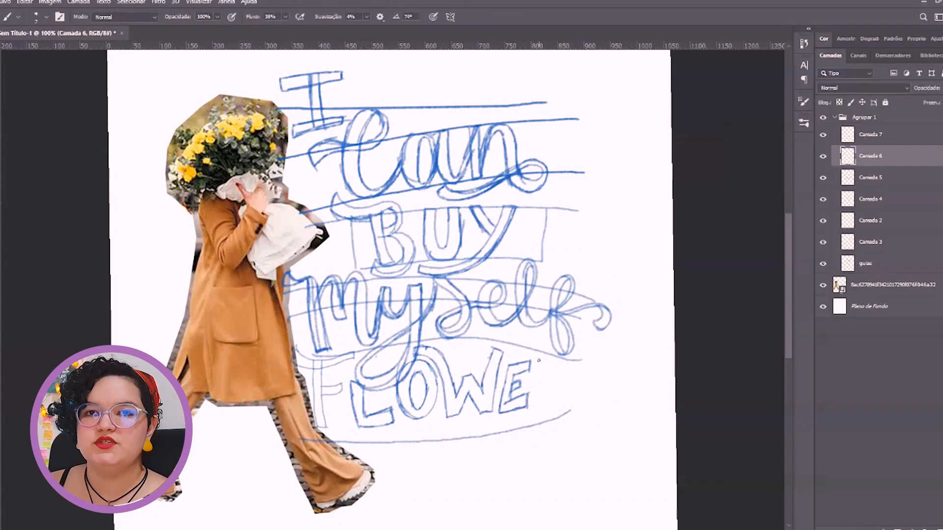
# Redraw the R as a thick outlined letter and complete the word "FLOWERS" with an outlined S
pyautogui.scroll(2, 553, 358)
pyautogui.moveTo(553, 358)
pyautogui.mouseDown()
pyautogui.moveTo(431, 157)
pyautogui.moveTo(466, 253)
pyautogui.mouseUp()
pyautogui.moveTo(399, 240); pyautogui.dragTo(485, 170)
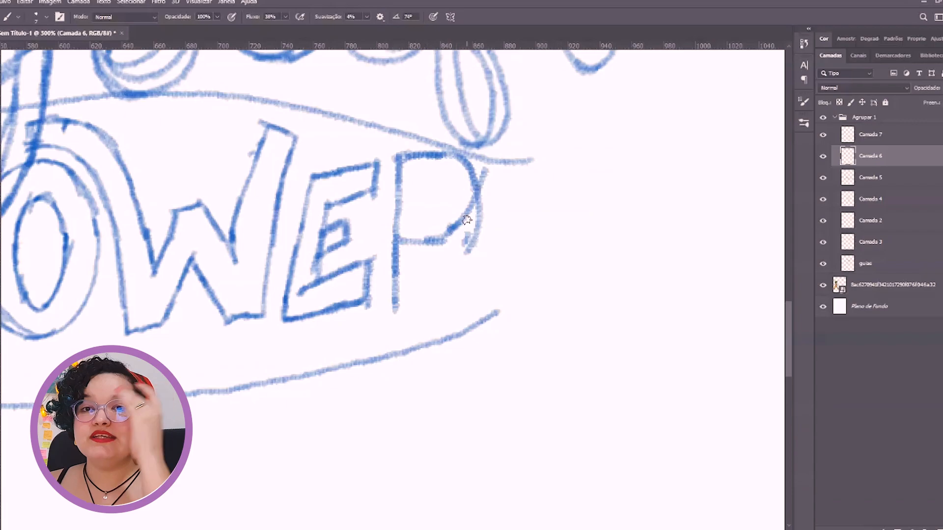
pyautogui.moveTo(436, 241); pyautogui.dragTo(458, 158)
pyautogui.press('e')
pyautogui.moveTo(508, 225); pyautogui.dragTo(498, 241)
pyautogui.moveTo(519, 168); pyautogui.dragTo(509, 216)
pyautogui.press('b')
pyautogui.moveTo(449, 241); pyautogui.dragTo(624, 309)
pyautogui.moveTo(394, 312); pyautogui.dragTo(421, 303)
pyautogui.moveTo(416, 157)
pyautogui.mouseDown()
pyautogui.moveTo(419, 298)
pyautogui.moveTo(425, 224)
pyautogui.mouseUp()
pyautogui.moveTo(395, 259)
pyautogui.mouseDown()
pyautogui.moveTo(448, 263)
pyautogui.moveTo(520, 344)
pyautogui.moveTo(624, 339)
pyautogui.moveTo(619, 350)
pyautogui.mouseUp()
pyautogui.moveTo(560, 122)
pyautogui.mouseDown()
pyautogui.moveTo(566, 205)
pyautogui.moveTo(507, 273)
pyautogui.moveTo(557, 282)
pyautogui.moveTo(532, 164)
pyautogui.moveTo(617, 232)
pyautogui.moveTo(572, 274)
pyautogui.moveTo(534, 290)
pyautogui.moveTo(670, 425)
pyautogui.mouseUp()
# Hide the photo layer and shift all the lettering and guide layers together toward the middle of the page
pyautogui.hotkey('ctrl', '1')
pyautogui.press('v')
pyautogui.hotkey('ctrl', '-')
pyautogui.click(823, 285)
pyautogui.moveTo(290, 135); pyautogui.dragTo(550, 417)
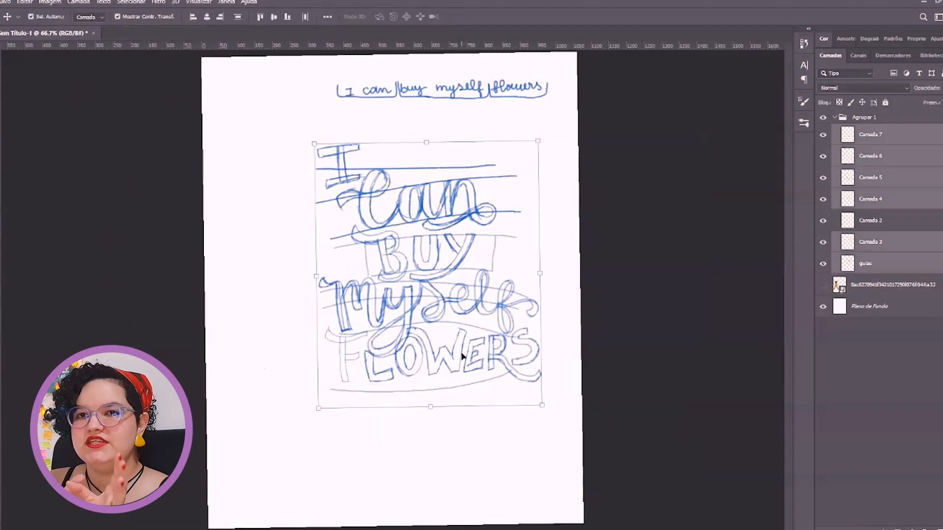
pyautogui.moveTo(463, 353); pyautogui.dragTo(440, 371)
pyautogui.click(330, 196)
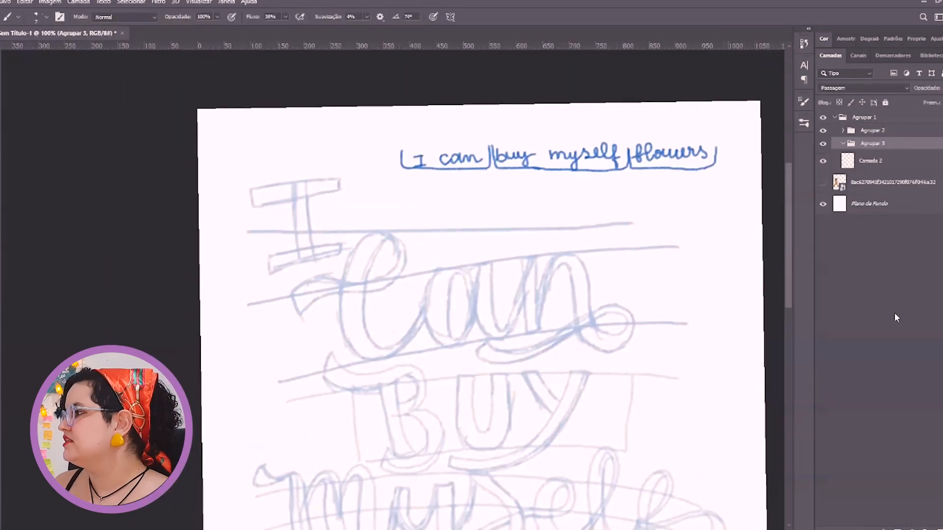
# Add a new layer in its own group above the faded sketch and choose a hard round brush
pyautogui.click(868, 119)
pyautogui.hotkey('ctrl', 'shift', 'alt', 'n')
pyautogui.click(47, 17)
pyautogui.click(49, 139)
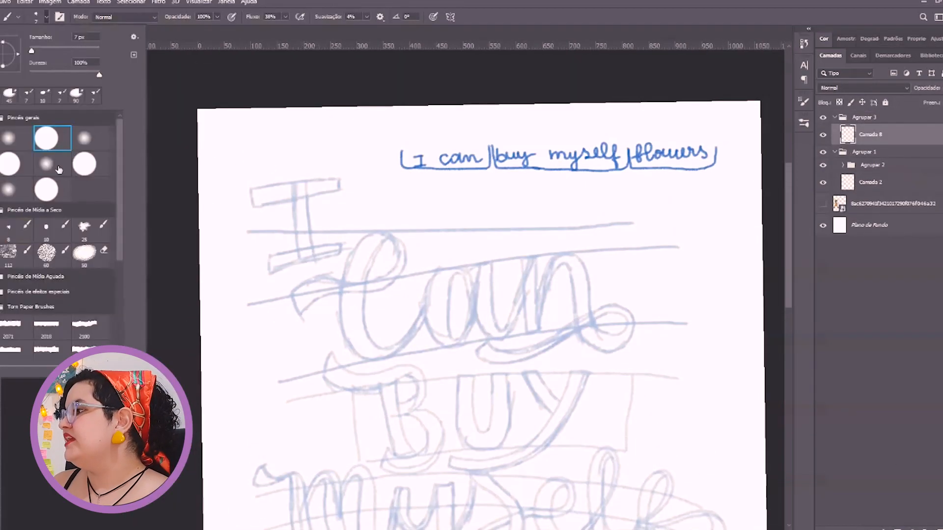
# Set the brush smoothing to 26% and outline the top bar of the letter I over the sketch
pyautogui.moveTo(251, 190); pyautogui.dragTo(340, 180)
pyautogui.hotkey('ctrl', 'z')
pyautogui.click(47, 16)
pyautogui.moveTo(252, 190); pyautogui.dragTo(301, 179)
pyautogui.hotkey('ctrl', 'z')
pyautogui.moveTo(327, 17); pyautogui.dragTo(337, 17)
pyautogui.moveTo(252, 189); pyautogui.dragTo(324, 177)
pyautogui.moveTo(254, 203); pyautogui.dragTo(340, 191)
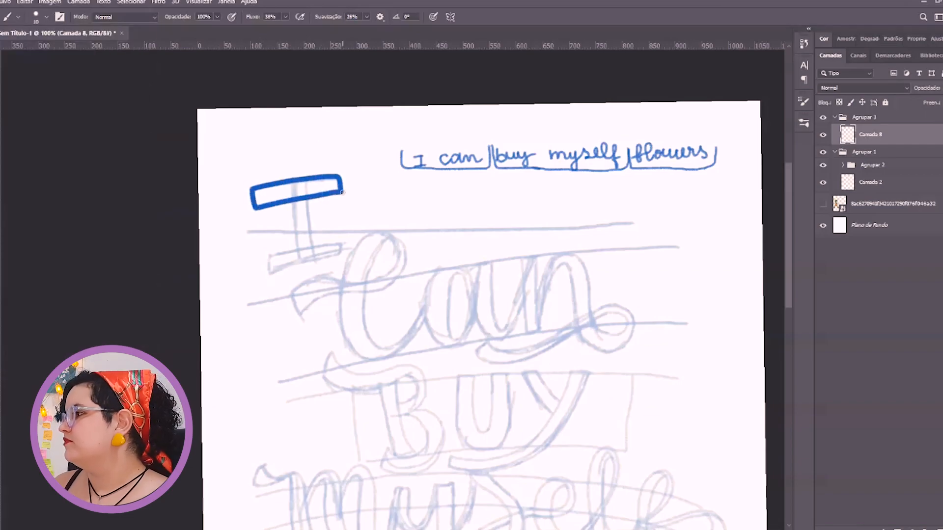
pyautogui.rightClick(1, 305)
pyautogui.rightClick(1, 291)
pyautogui.rightClick(1, 333)
pyautogui.click(44, 333)
pyautogui.click(730, 46)
pyautogui.click(1, 224)
pyautogui.click(1, 238)
pyautogui.click(1, 156)
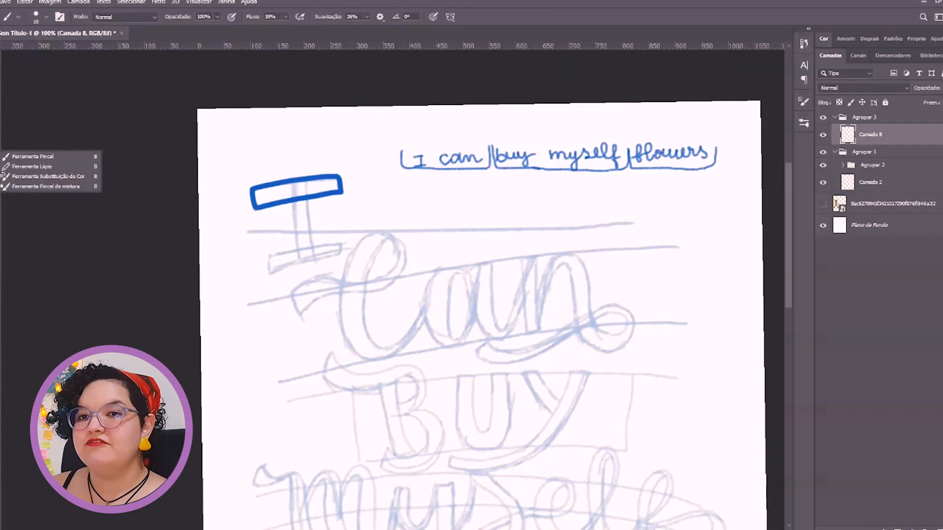
pyautogui.click(396, 210)
# Select the I's outlined top bar with the Lasso and paint its inside solid blue
pyautogui.press('l')
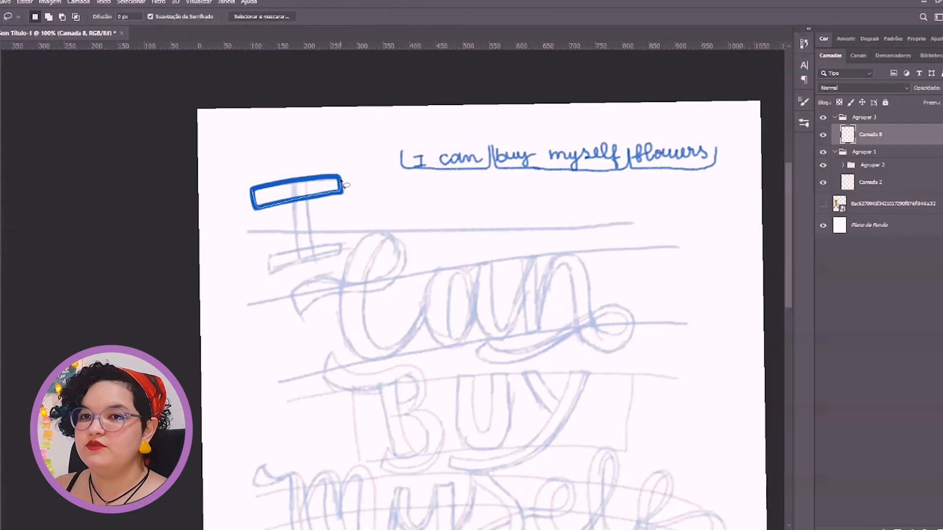
pyautogui.press('b')
pyautogui.moveTo(274, 197)
pyautogui.mouseDown()
pyautogui.moveTo(361, 169)
pyautogui.moveTo(299, 186)
pyautogui.moveTo(295, 206)
pyautogui.mouseUp()
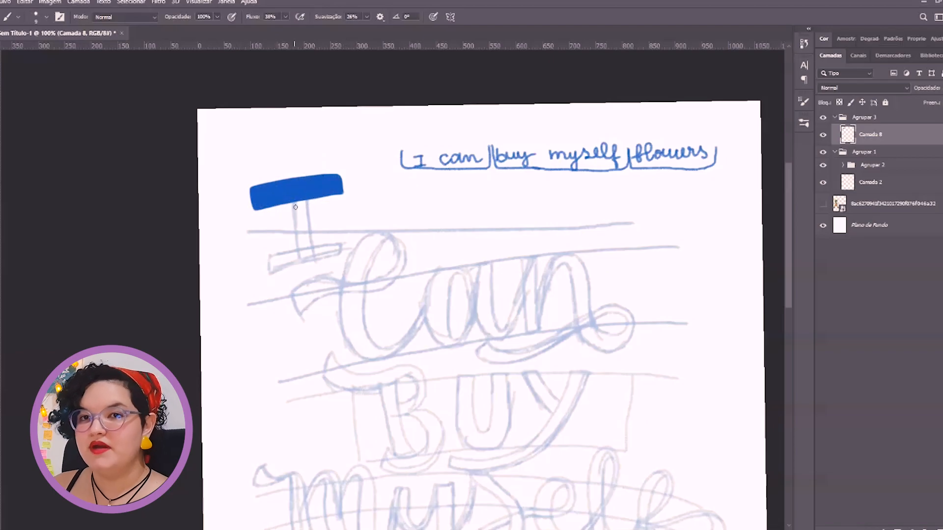
pyautogui.hotkey('ctrl', 'z')
# Rotate the canvas and outline the stem and bottom bar of the I
pyautogui.press('r')
pyautogui.moveTo(358, 255); pyautogui.dragTo(405, 276)
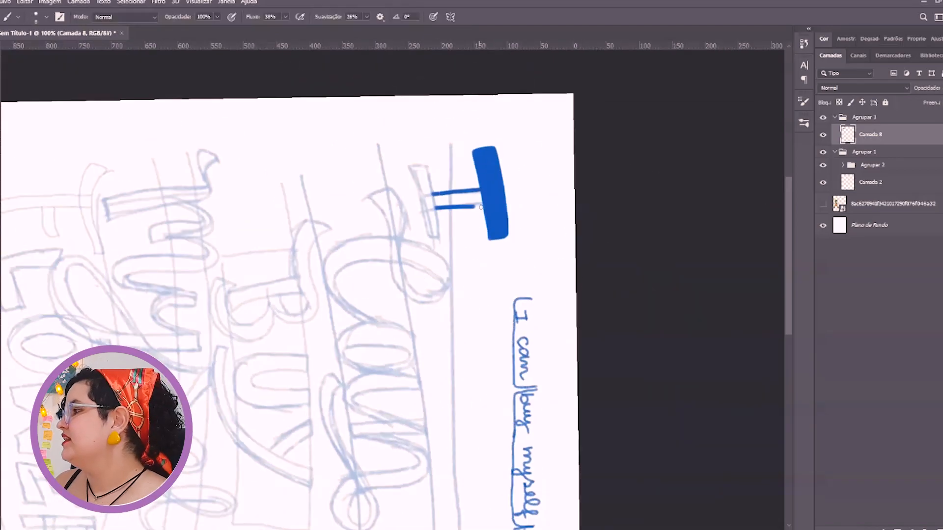
pyautogui.moveTo(445, 164); pyautogui.dragTo(268, 263)
pyautogui.moveTo(268, 264)
pyautogui.mouseDown()
pyautogui.moveTo(308, 253)
pyautogui.moveTo(270, 282)
pyautogui.moveTo(436, 308)
pyautogui.mouseUp()
pyautogui.hotkey('ctrl', '+')
pyautogui.moveTo(319, 306); pyautogui.dragTo(451, 260)
# Lasso the inside of the I's remaining outline, paint it solid blue and clear the selection
pyautogui.press('l')
pyautogui.moveTo(349, 156); pyautogui.dragTo(316, 288)
pyautogui.press('b')
pyautogui.moveTo(385, 189)
pyautogui.mouseDown()
pyautogui.moveTo(350, 156)
pyautogui.moveTo(446, 253)
pyautogui.mouseUp()
pyautogui.hotkey('ctrl', 'd')
pyautogui.moveTo(568, 314); pyautogui.dragTo(404, 253)
# Rename the finished letter's layer as I and add a new layer above it for the next word
pyautogui.hotkey('ctrl', '-')
pyautogui.write('v')
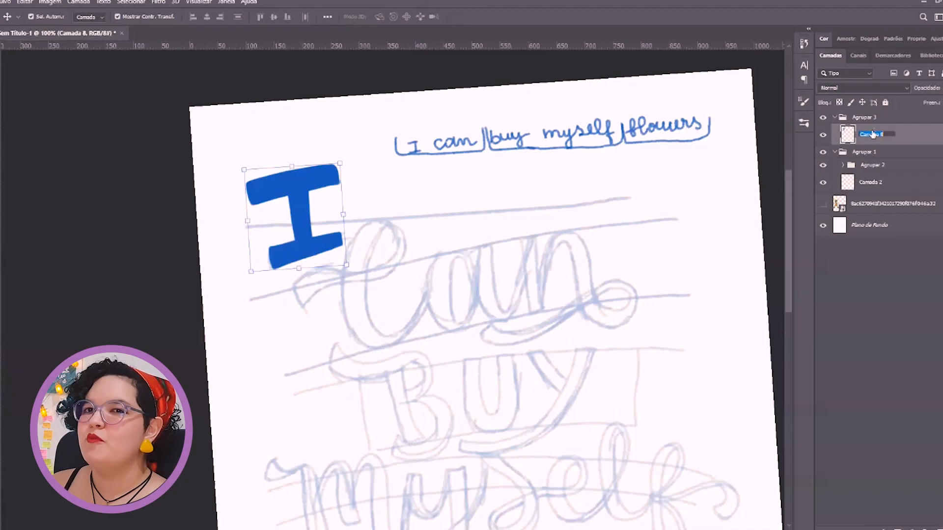
pyautogui.write('I')
pyautogui.press('Return')
pyautogui.click(939, 529)
pyautogui.press('b')
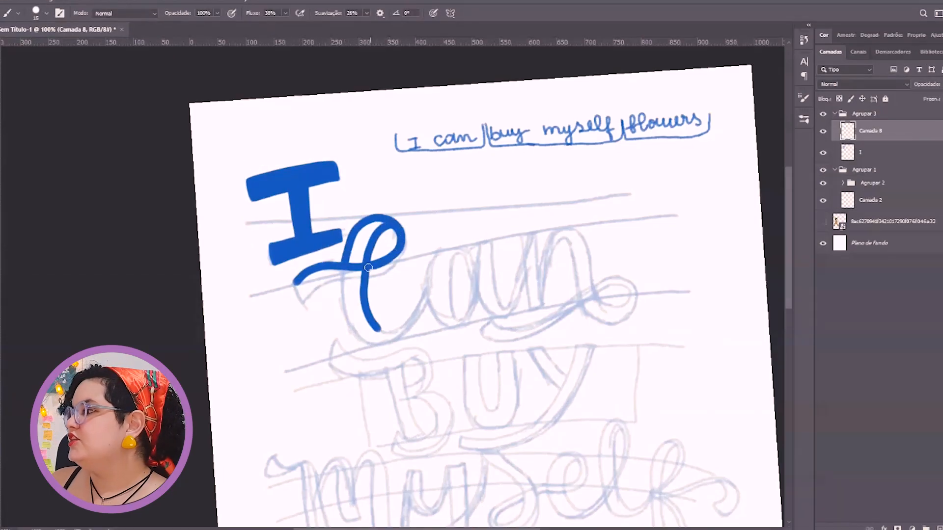
# Trace the outline of the capital C with its top loop, side flourish and curved spine on the new layer
pyautogui.moveTo(296, 285); pyautogui.dragTo(341, 279)
pyautogui.moveTo(341, 279); pyautogui.dragTo(335, 251)
pyautogui.moveTo(394, 273); pyautogui.dragTo(442, 273)
pyautogui.press('r')
pyautogui.moveTo(332, 200); pyautogui.dragTo(480, 227)
pyautogui.moveTo(320, 215); pyautogui.dragTo(459, 173)
pyautogui.press('r')
pyautogui.moveTo(314, 231); pyautogui.dragTo(304, 327)
pyautogui.moveTo(298, 318); pyautogui.dragTo(344, 337)
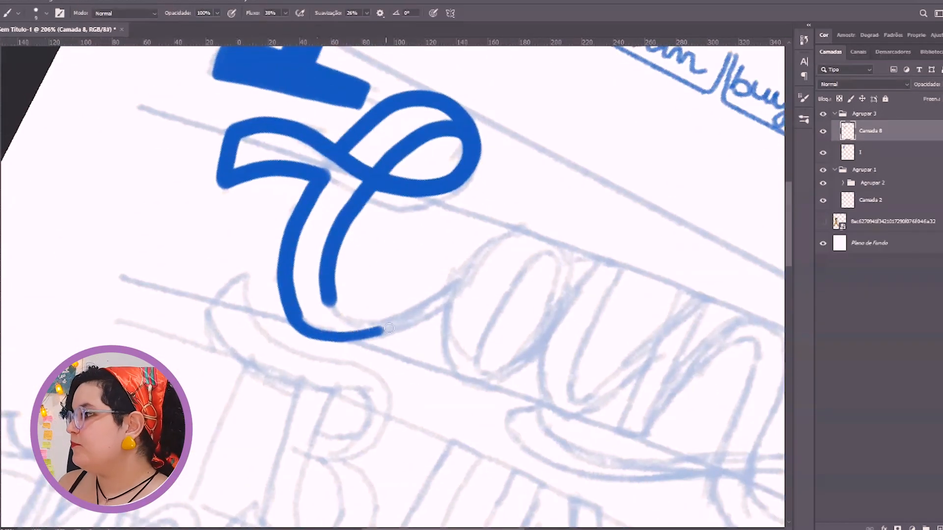
# Continue the C's lower curve into the a and outline the a's outer bowl, retouching the overshot edge
pyautogui.moveTo(560, 308)
pyautogui.mouseDown()
pyautogui.moveTo(525, 226)
pyautogui.moveTo(469, 277)
pyautogui.moveTo(447, 328)
pyautogui.mouseUp()
pyautogui.press('r')
pyautogui.moveTo(438, 349); pyautogui.dragTo(287, 328)
pyautogui.press('r')
pyautogui.moveTo(387, 330); pyautogui.dragTo(445, 300)
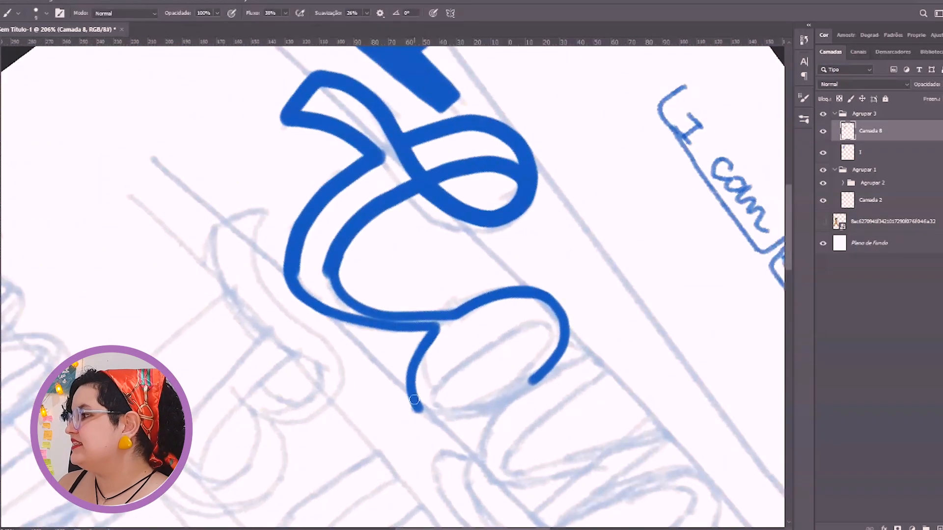
pyautogui.press('e')
pyautogui.click(412, 411)
pyautogui.press('b')
pyautogui.moveTo(410, 379)
pyautogui.mouseDown()
pyautogui.moveTo(432, 413)
pyautogui.moveTo(540, 378)
pyautogui.mouseUp()
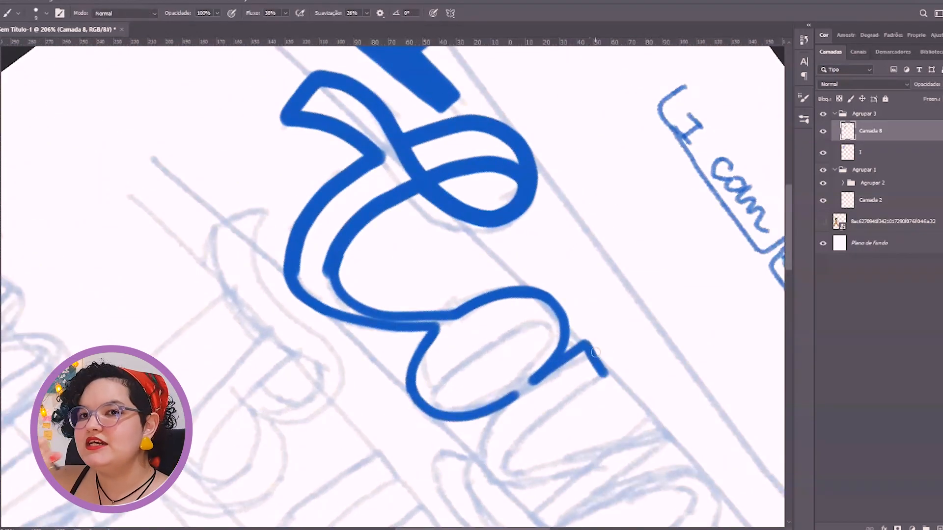
# Outline the a's stem with its connecting tail and the inner counter of its bowl
pyautogui.press('r')
pyautogui.moveTo(595, 352); pyautogui.dragTo(603, 254)
pyautogui.moveTo(546, 345)
pyautogui.mouseDown()
pyautogui.moveTo(591, 414)
pyautogui.moveTo(568, 236)
pyautogui.mouseUp()
pyautogui.press('r')
pyautogui.press('space')
pyautogui.moveTo(568, 236)
pyautogui.mouseDown()
pyautogui.moveTo(459, 263)
pyautogui.moveTo(381, 249)
pyautogui.moveTo(388, 340)
pyautogui.mouseUp()
pyautogui.hotkey('ctrl', 'z')
pyautogui.press('r')
pyautogui.moveTo(400, 270)
pyautogui.mouseDown()
pyautogui.moveTo(423, 290)
pyautogui.moveTo(438, 264)
pyautogui.moveTo(399, 317)
pyautogui.moveTo(393, 276)
pyautogui.moveTo(374, 280)
pyautogui.mouseUp()
pyautogui.press('r')
pyautogui.moveTo(316, 200)
pyautogui.mouseDown()
pyautogui.moveTo(382, 209)
pyautogui.moveTo(371, 140)
pyautogui.mouseUp()
pyautogui.press('r')
pyautogui.moveTo(386, 262); pyautogui.dragTo(416, 292)
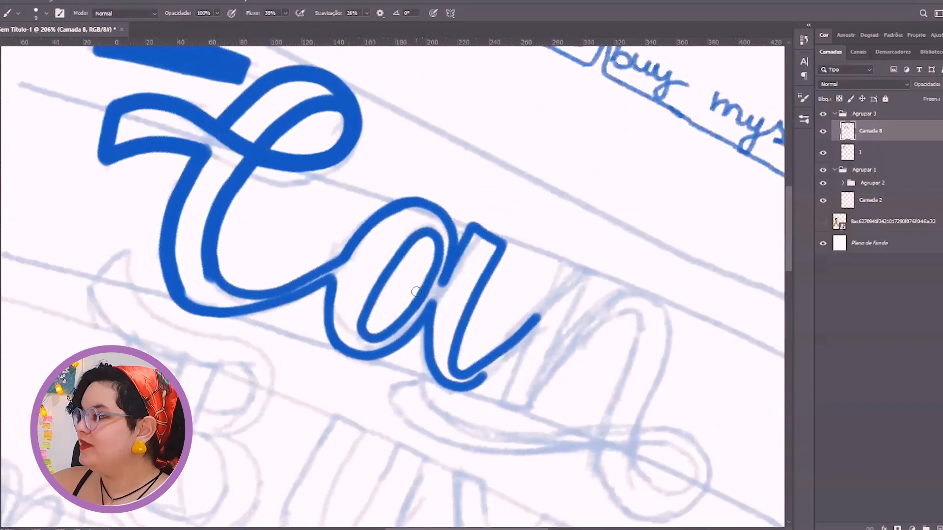
# Extend the a's connecting stroke up toward the n
pyautogui.press('space')
pyautogui.moveTo(462, 319); pyautogui.dragTo(241, 226)
pyautogui.moveTo(263, 283); pyautogui.dragTo(334, 200)
pyautogui.press('space')
pyautogui.moveTo(336, 173); pyautogui.dragTo(552, 190)
pyautogui.hotkey('ctrl', '-')
pyautogui.hotkey('ctrl', '-')
pyautogui.press('r')
pyautogui.moveTo(457, 182); pyautogui.dragTo(417, 166)
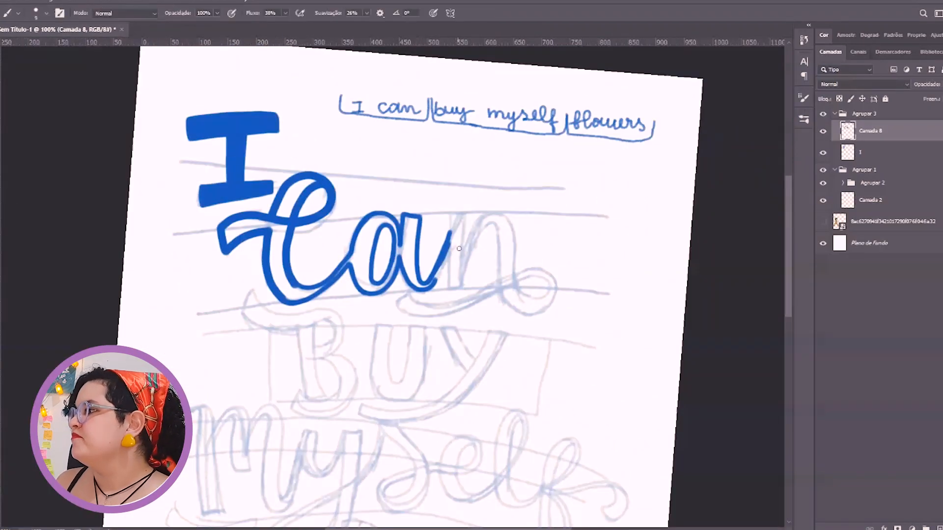
# Outline the n's first stem and both edges of its arch
pyautogui.hotkey('ctrl', '+')
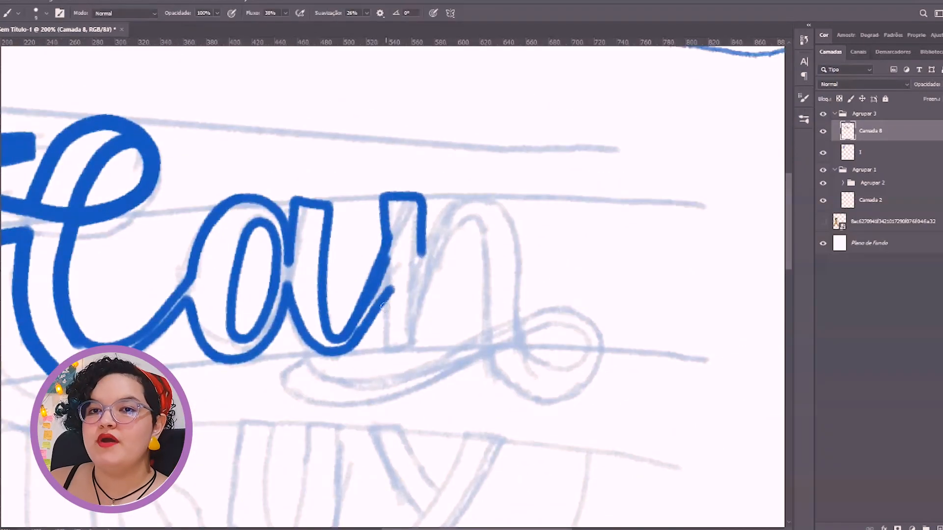
pyautogui.moveTo(385, 307); pyautogui.dragTo(414, 347)
pyautogui.press('space')
pyautogui.moveTo(428, 283); pyautogui.dragTo(408, 261)
pyautogui.moveTo(394, 323)
pyautogui.mouseDown()
pyautogui.moveTo(459, 192)
pyautogui.moveTo(470, 307)
pyautogui.mouseUp()
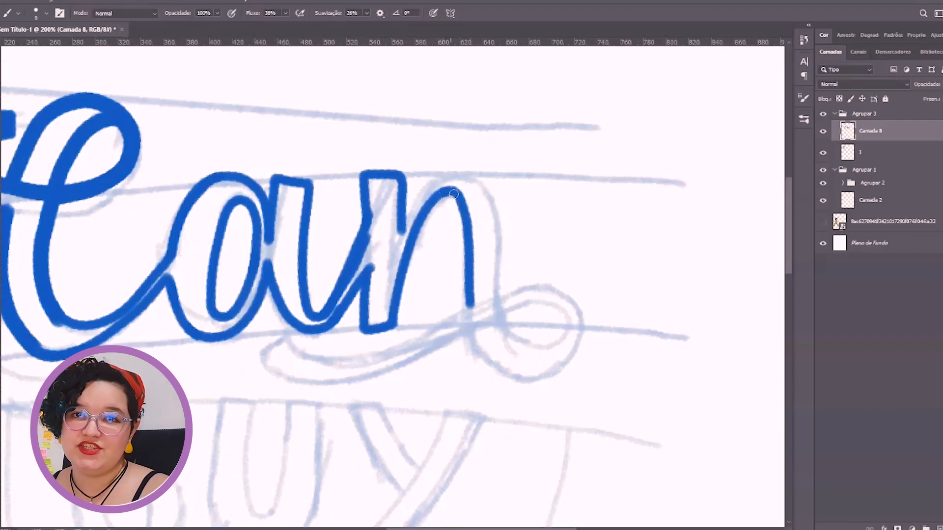
pyautogui.moveTo(418, 189); pyautogui.dragTo(504, 289)
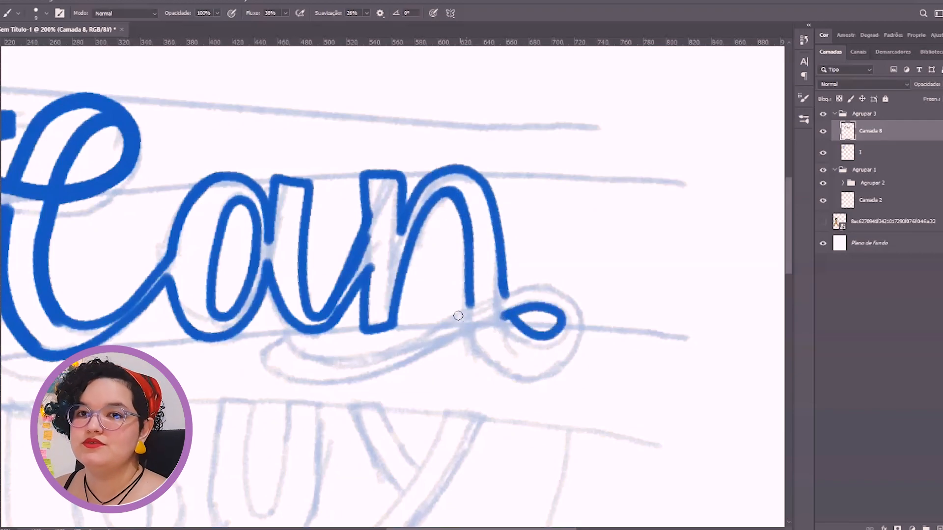
# Outline the swash beneath "Can" and join it to the curled loop at the end of the n
pyautogui.moveTo(286, 339); pyautogui.dragTo(443, 315)
pyautogui.moveTo(266, 382)
pyautogui.mouseDown()
pyautogui.moveTo(475, 327)
pyautogui.moveTo(377, 318)
pyautogui.mouseUp()
pyautogui.press('space')
pyautogui.moveTo(370, 320); pyautogui.dragTo(435, 358)
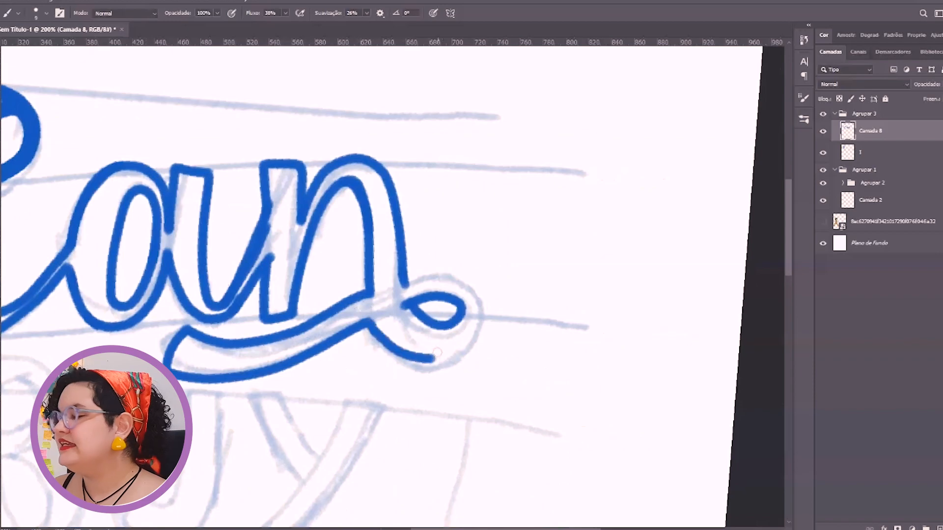
pyautogui.moveTo(468, 284)
pyautogui.mouseDown()
pyautogui.moveTo(452, 357)
pyautogui.moveTo(376, 321)
pyautogui.mouseUp()
pyautogui.press('space')
pyautogui.moveTo(392, 260); pyautogui.dragTo(680, 294)
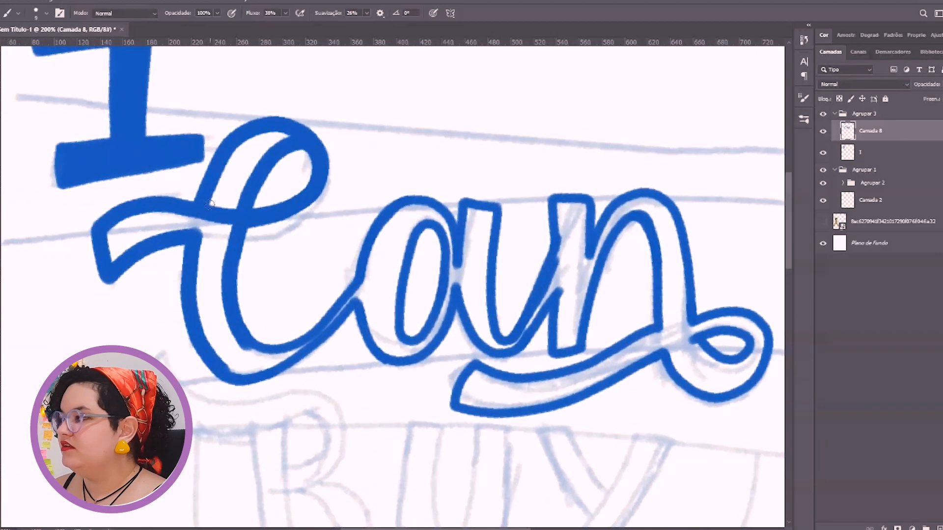
# Try selecting the outlined C with the Quick Selection tool to paint it with a larger brush
pyautogui.press(']')
pyautogui.press(']')
pyautogui.press(']')
pyautogui.press(']')
pyautogui.press(']')
pyautogui.press(']')
pyautogui.press(']')
pyautogui.press(']')
pyautogui.press(']')
pyautogui.press(']')
pyautogui.press(']')
pyautogui.press('w')
pyautogui.moveTo(246, 154); pyautogui.dragTo(235, 199)
pyautogui.press('b')
pyautogui.hotkey('ctrl', 'd')
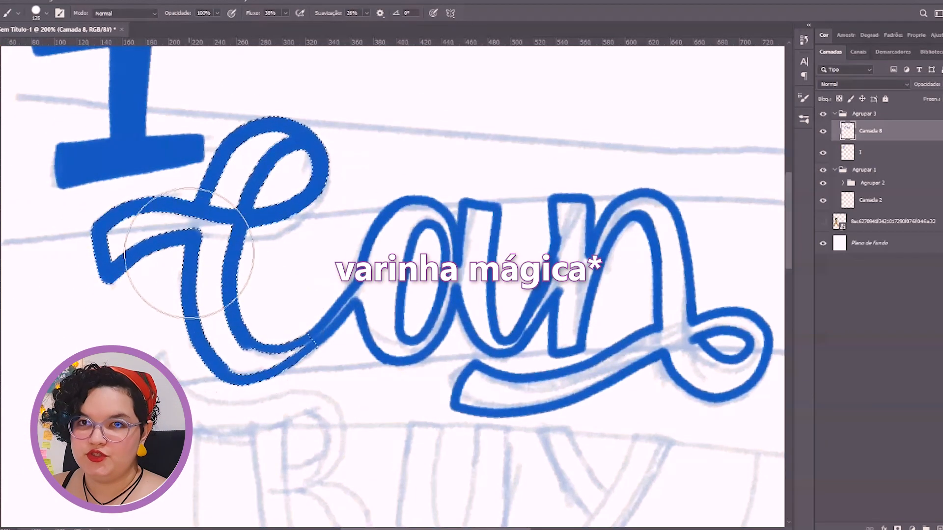
# Fill the outlined C, the a and the n's first stem with solid blue inside lasso selections
pyautogui.press('w')
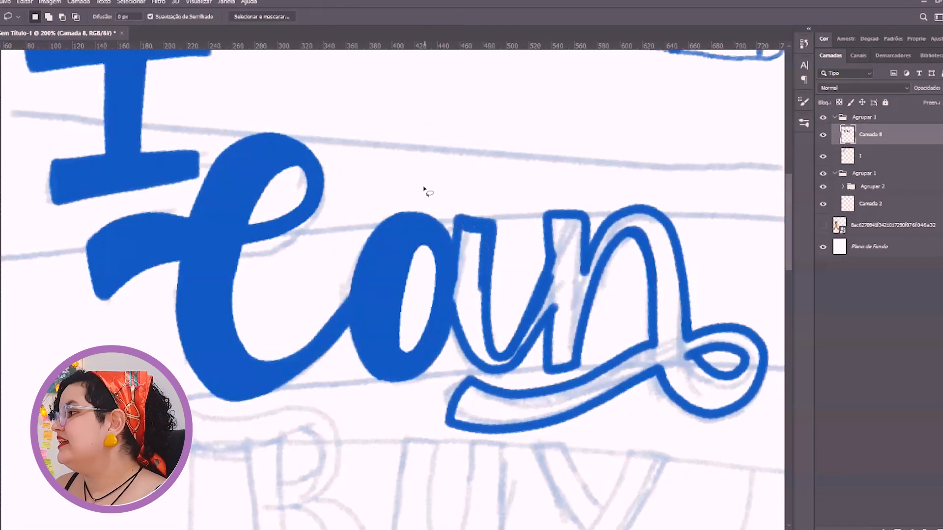
pyautogui.moveTo(454, 313)
pyautogui.mouseDown()
pyautogui.moveTo(458, 242)
pyautogui.moveTo(488, 235)
pyautogui.moveTo(497, 360)
pyautogui.moveTo(512, 350)
pyautogui.moveTo(542, 296)
pyautogui.moveTo(548, 235)
pyautogui.moveTo(579, 217)
pyautogui.moveTo(587, 240)
pyautogui.moveTo(575, 365)
pyautogui.moveTo(537, 330)
pyautogui.moveTo(509, 371)
pyautogui.mouseUp()
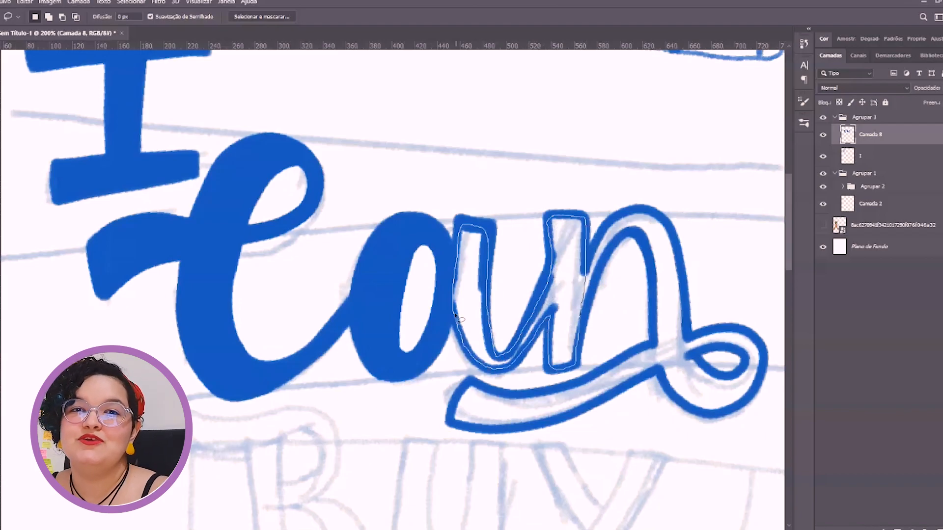
pyautogui.press('b')
pyautogui.moveTo(504, 221)
pyautogui.mouseDown()
pyautogui.moveTo(535, 383)
pyautogui.moveTo(560, 343)
pyautogui.mouseUp()
pyautogui.hotkey('ctrl', 'd')
# Touch up the remaining gaps around the n's first stem with a smaller brush
pyautogui.moveTo(520, 287); pyautogui.dragTo(389, 315)
pyautogui.press('[')
pyautogui.press('[')
pyautogui.press('[')
pyautogui.moveTo(498, 276); pyautogui.dragTo(473, 270)
# Select the n's arch and second stem with the Lasso and paint it solid blue
pyautogui.press('l')
pyautogui.rightClick(0, 74)
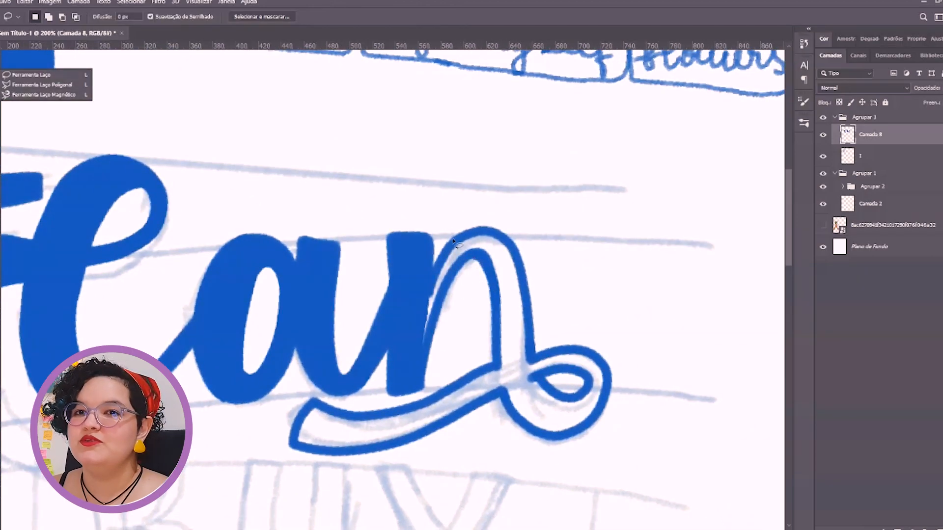
pyautogui.moveTo(417, 335)
pyautogui.mouseDown()
pyautogui.moveTo(423, 346)
pyautogui.moveTo(479, 256)
pyautogui.moveTo(513, 412)
pyautogui.moveTo(531, 344)
pyautogui.moveTo(504, 243)
pyautogui.moveTo(438, 266)
pyautogui.moveTo(418, 341)
pyautogui.moveTo(462, 250)
pyautogui.moveTo(507, 269)
pyautogui.moveTo(524, 319)
pyautogui.mouseUp()
pyautogui.press('b')
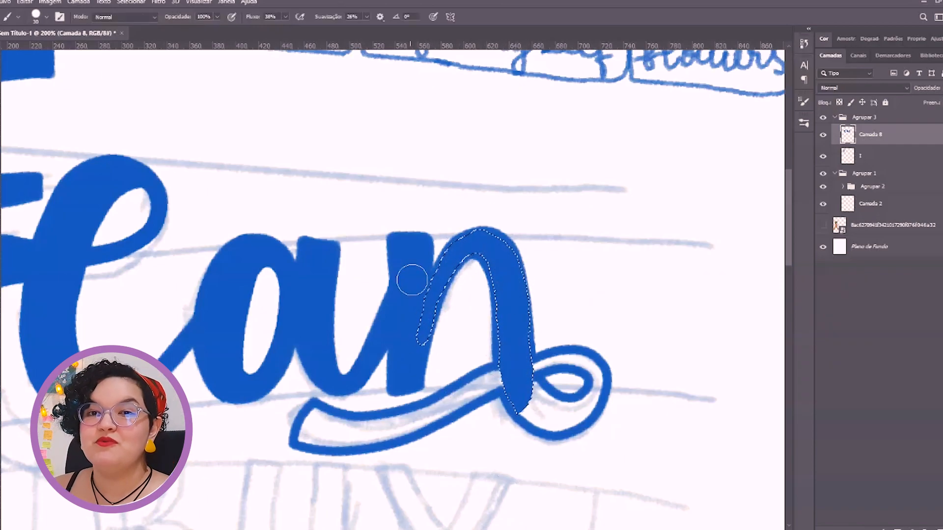
pyautogui.hotkey('ctrl', 'd')
# Fill the curled loop at the end of the n inside a lasso selection and cover its gaps with a smaller brush
pyautogui.press('l')
pyautogui.moveTo(531, 357)
pyautogui.mouseDown()
pyautogui.moveTo(585, 389)
pyautogui.moveTo(544, 384)
pyautogui.moveTo(525, 391)
pyautogui.moveTo(516, 414)
pyautogui.moveTo(581, 424)
pyautogui.moveTo(605, 384)
pyautogui.moveTo(569, 353)
pyautogui.moveTo(531, 366)
pyautogui.moveTo(528, 392)
pyautogui.moveTo(572, 416)
pyautogui.moveTo(482, 386)
pyautogui.moveTo(606, 378)
pyautogui.mouseUp()
pyautogui.press('b')
pyautogui.hotkey('ctrl', 'd')
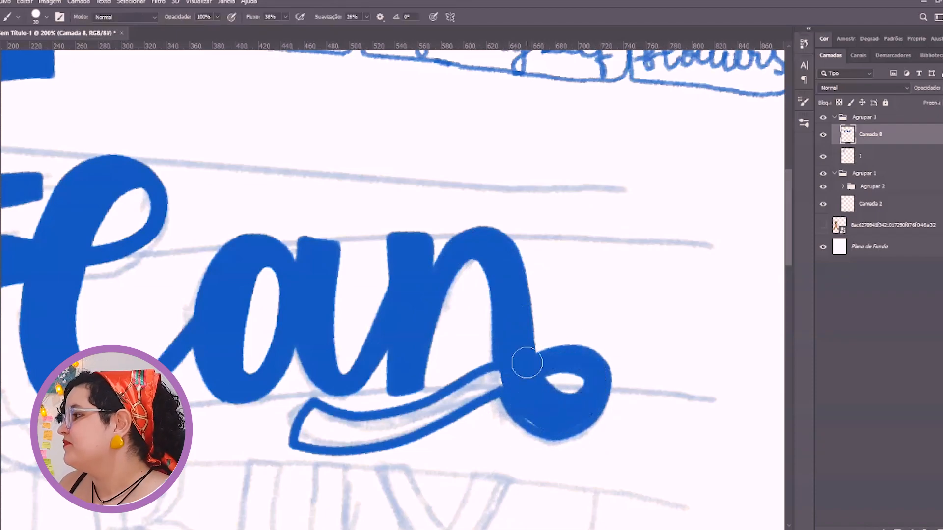
pyautogui.press('[')
pyautogui.press('[')
pyautogui.moveTo(510, 370); pyautogui.dragTo(500, 381)
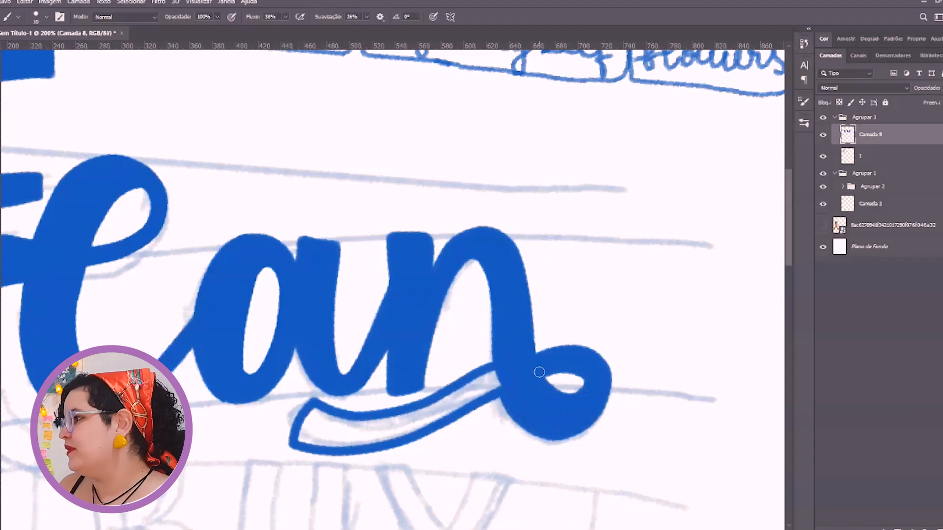
# Lasso the swash beneath "Can" and paint it solid blue
pyautogui.press('l')
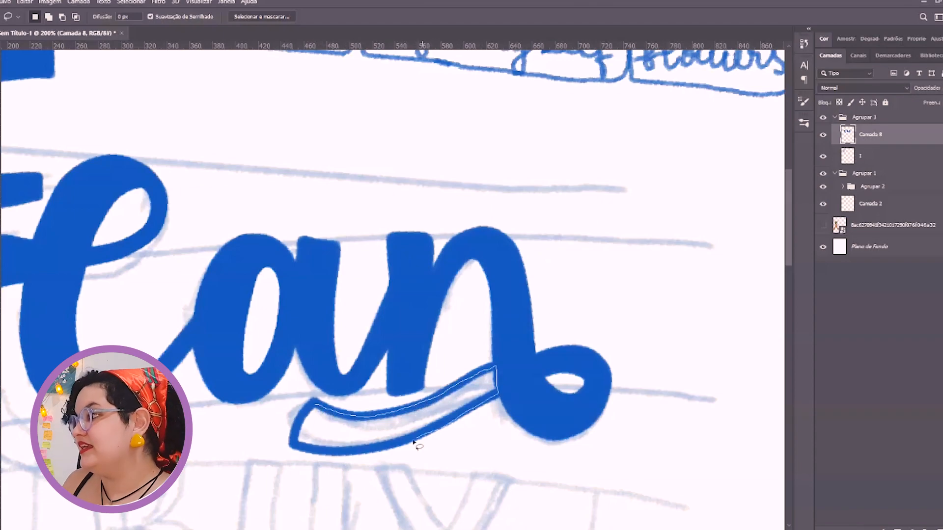
pyautogui.moveTo(304, 451)
pyautogui.mouseDown()
pyautogui.moveTo(417, 423)
pyautogui.moveTo(465, 439)
pyautogui.mouseUp()
pyautogui.press('b')
pyautogui.hotkey('ctrl', '0')
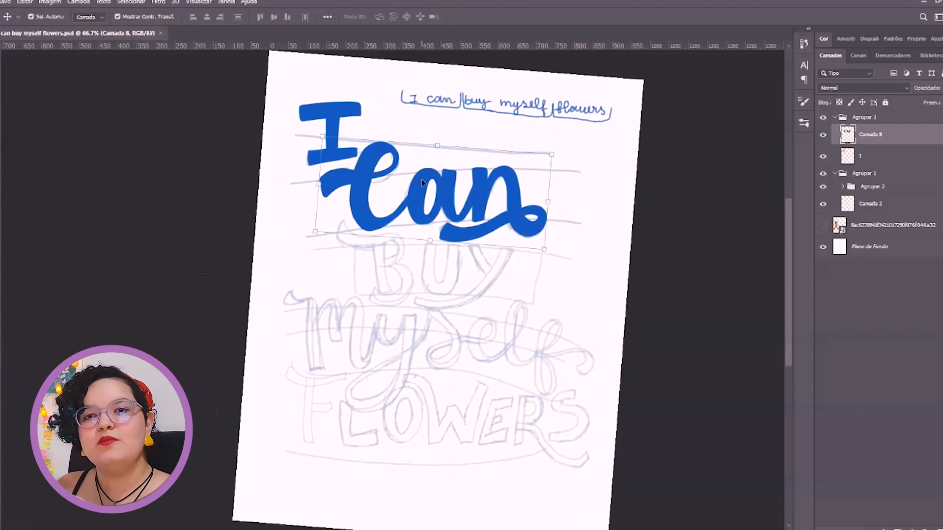
# Move the I down beside the C and convert its layer to a smart object
pyautogui.moveTo(334, 148); pyautogui.dragTo(322, 226)
pyautogui.moveTo(345, 248); pyautogui.dragTo(339, 244)
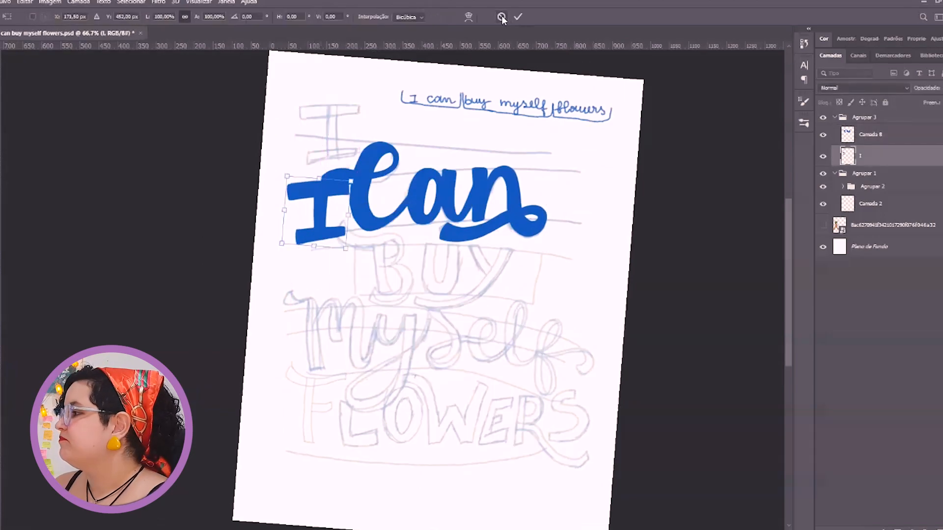
pyautogui.click(502, 17)
pyautogui.rightClick(903, 164)
pyautogui.click(854, 265)
# Resize the I and rotate it about -7.27° so it nestles against the C's entry stroke
pyautogui.moveTo(287, 176); pyautogui.dragTo(309, 203)
pyautogui.moveTo(326, 224); pyautogui.dragTo(338, 192)
pyautogui.click(564, 219)
pyautogui.click(318, 216)
pyautogui.moveTo(327, 212); pyautogui.dragTo(308, 186)
pyautogui.moveTo(320, 214); pyautogui.dragTo(338, 232)
pyautogui.moveTo(343, 236); pyautogui.dragTo(313, 198)
pyautogui.moveTo(348, 226); pyautogui.dragTo(346, 227)
pyautogui.moveTo(338, 218); pyautogui.dragTo(341, 222)
pyautogui.moveTo(338, 218); pyautogui.dragTo(337, 217)
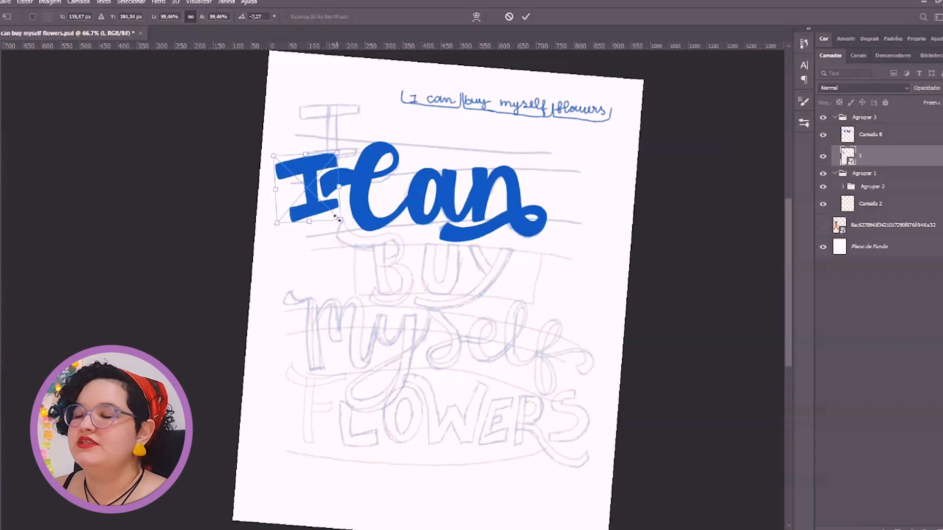
pyautogui.click(526, 17)
# Move the I and "Can" together to the right to center them over the lettering below
pyautogui.keyDown('shift'); pyautogui.click(481, 196); pyautogui.keyUp('shift')
pyautogui.moveTo(481, 197); pyautogui.dragTo(516, 195)
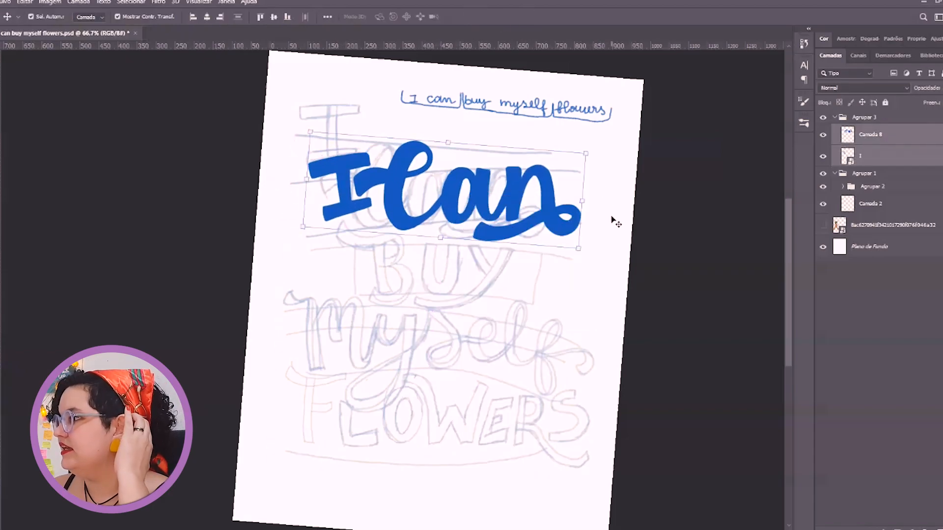
pyautogui.click(617, 496)
pyautogui.click(499, 256)
pyautogui.click(460, 197)
pyautogui.press('Escape')
pyautogui.hotkey('ctrl', '0')
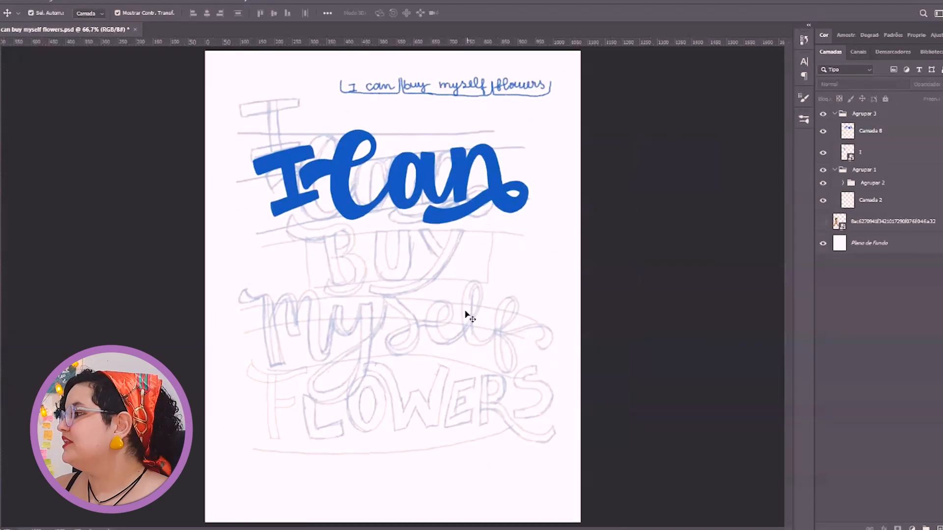
pyautogui.press('p')
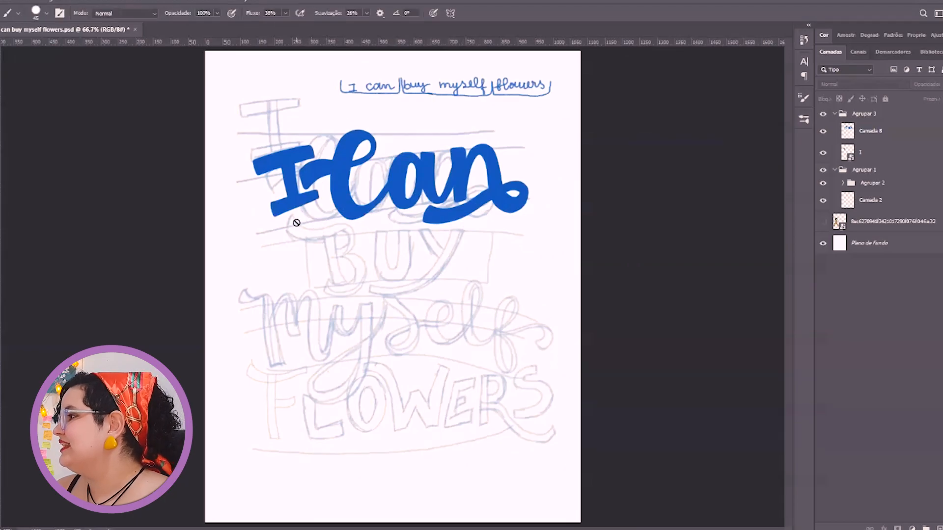
pyautogui.click(292, 215)
pyautogui.moveTo(317, 228)
pyautogui.mouseDown()
pyautogui.moveTo(354, 227)
pyautogui.moveTo(350, 261)
pyautogui.mouseUp()
pyautogui.click(348, 252)
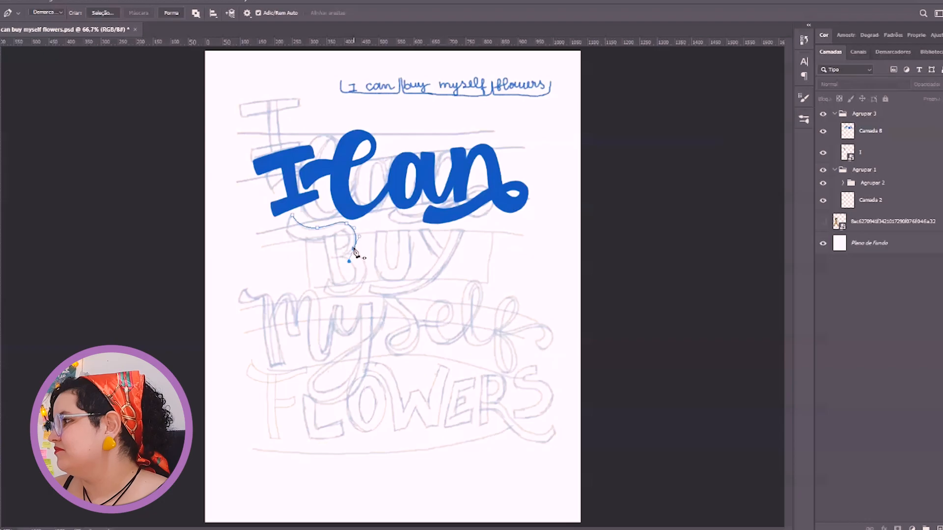
pyautogui.hotkey('ctrl', 'z')
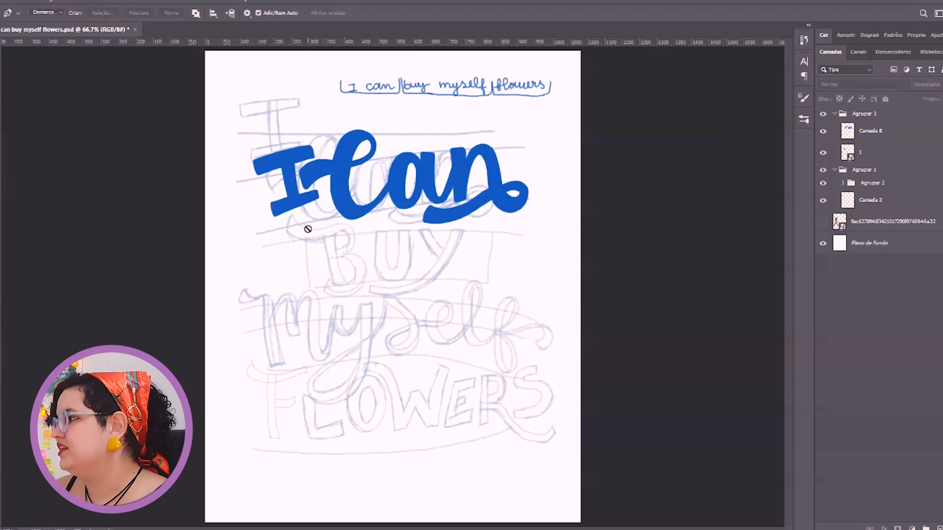
# Create a new layer and outline the upper edge of the B's flag and upper bowl with a smaller brush
pyautogui.press('b')
pyautogui.hotkey('ctrl', 'shift', 'alt', 'n')
pyautogui.press('[')
pyautogui.press('[')
pyautogui.press('[')
pyautogui.press('[')
pyautogui.press('[')
pyautogui.hotkey('ctrl', '+')
pyautogui.hotkey('ctrl', '+')
pyautogui.moveTo(289, 221); pyautogui.dragTo(333, 295)
pyautogui.hotkey('ctrl', 'z')
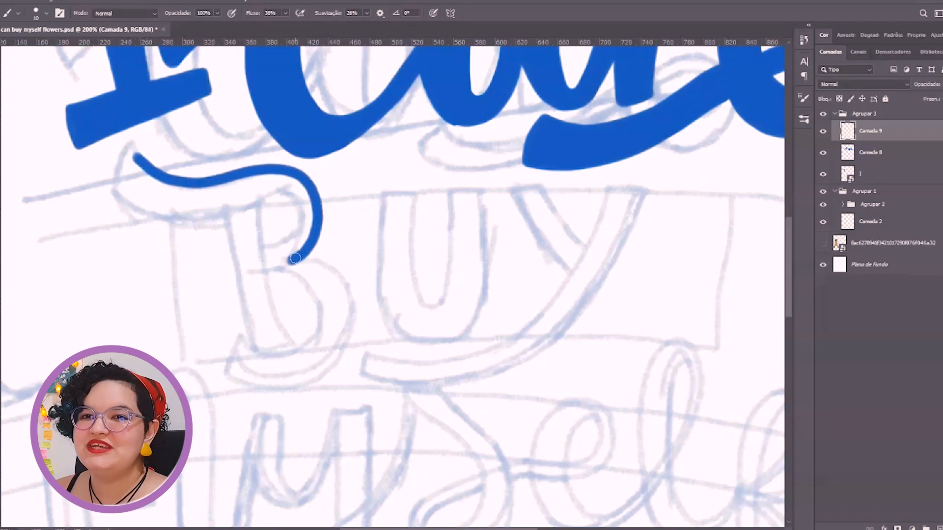
# Outline the tip and underside of the B's flag and the curve of its upper counter
pyautogui.moveTo(126, 187); pyautogui.dragTo(227, 212)
pyautogui.hotkey('ctrl', 'z')
pyautogui.moveTo(260, 212); pyautogui.dragTo(191, 219)
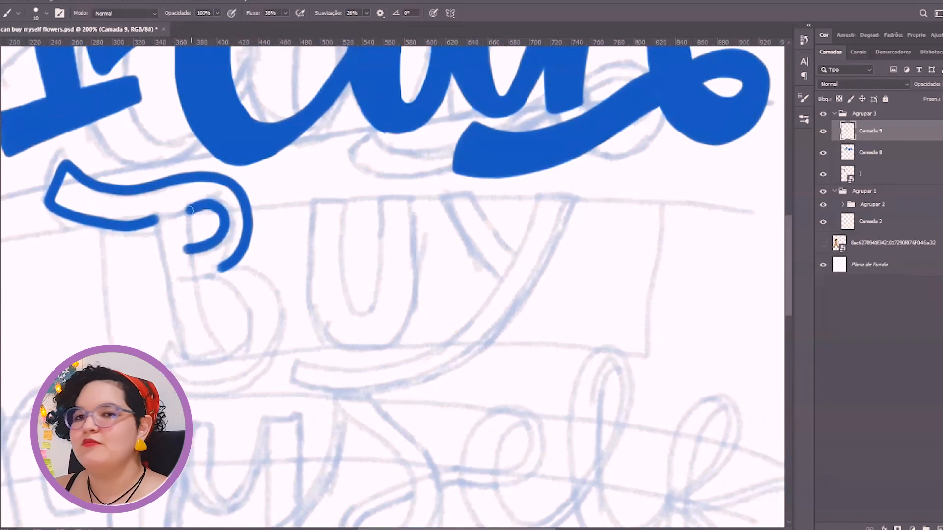
# Outline the B's stem and close its upper counter with the canvas rotated
pyautogui.press('r')
pyautogui.moveTo(208, 183)
pyautogui.mouseDown()
pyautogui.moveTo(326, 131)
pyautogui.moveTo(533, 237)
pyautogui.mouseUp()
pyautogui.press('b')
pyautogui.moveTo(382, 196); pyautogui.dragTo(511, 175)
pyautogui.hotkey('ctrl', 'z')
pyautogui.moveTo(385, 194); pyautogui.dragTo(510, 173)
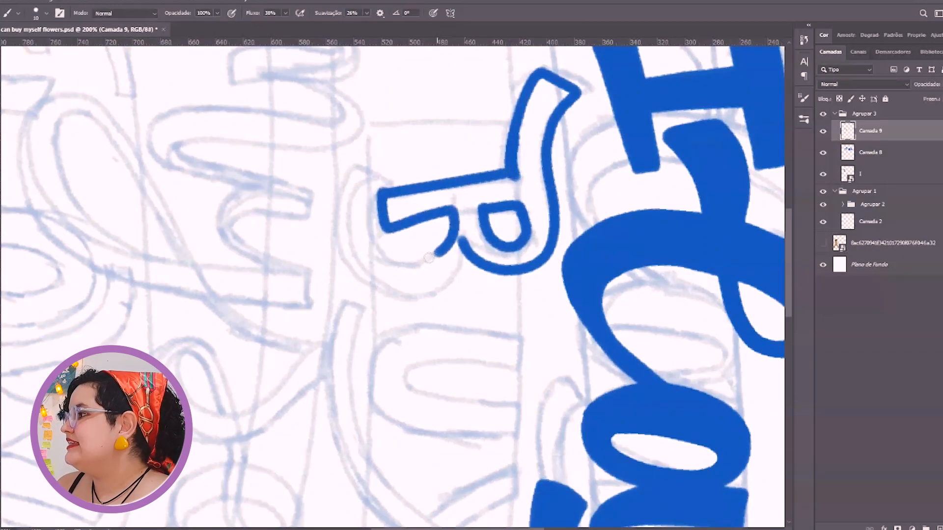
# Outline the inner and outer edges of the B's lower bowl down to its hooked end
pyautogui.hotkey('ctrl', 'z')
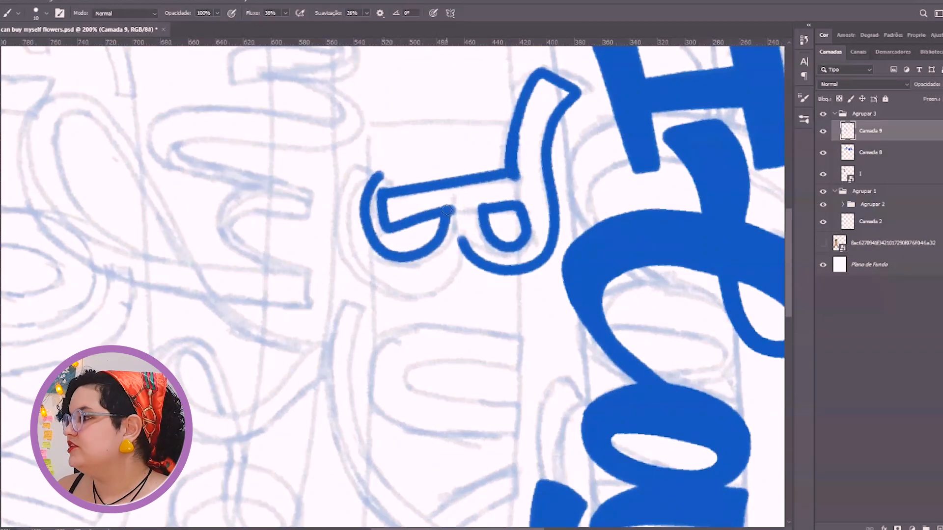
pyautogui.moveTo(333, 241); pyautogui.dragTo(349, 266)
pyautogui.press('r')
pyautogui.moveTo(461, 232)
pyautogui.mouseDown()
pyautogui.moveTo(466, 238)
pyautogui.moveTo(334, 334)
pyautogui.mouseUp()
pyautogui.press('b')
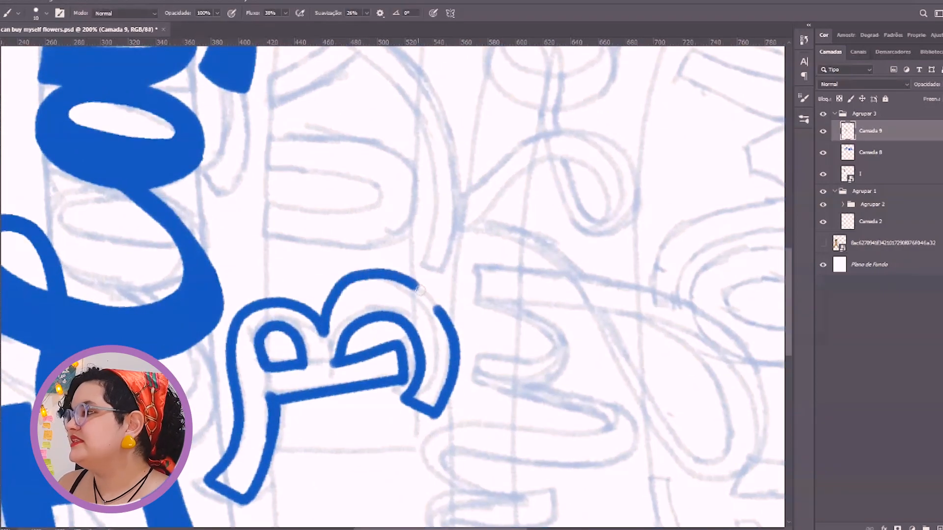
pyautogui.moveTo(422, 280); pyautogui.dragTo(426, 272)
# Thicken and even out the outer edge of the B's lower bowl
pyautogui.press('r')
pyautogui.moveTo(471, 224); pyautogui.dragTo(387, 196)
pyautogui.press('b')
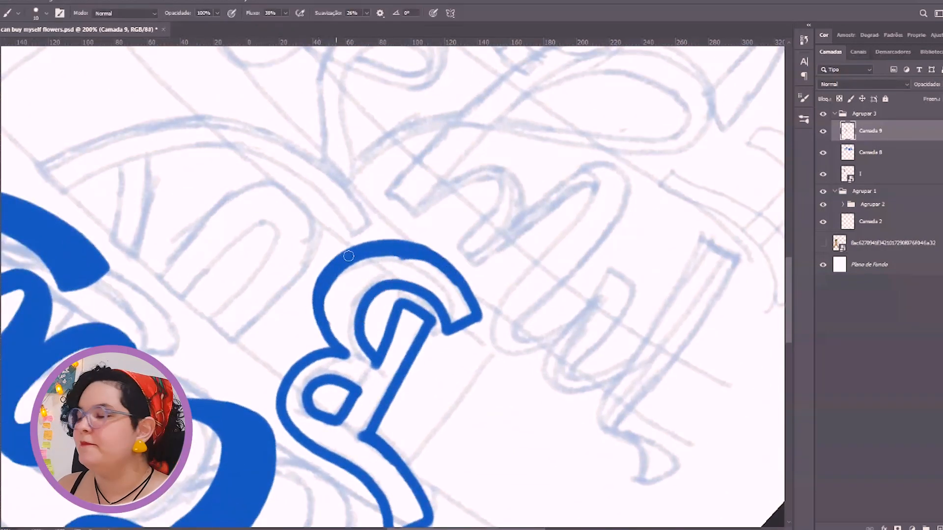
# Straighten the canvas and refine the line between the B's stem and its lower counter
pyautogui.press('r')
pyautogui.press('Escape')
pyautogui.hotkey('ctrl', '1')
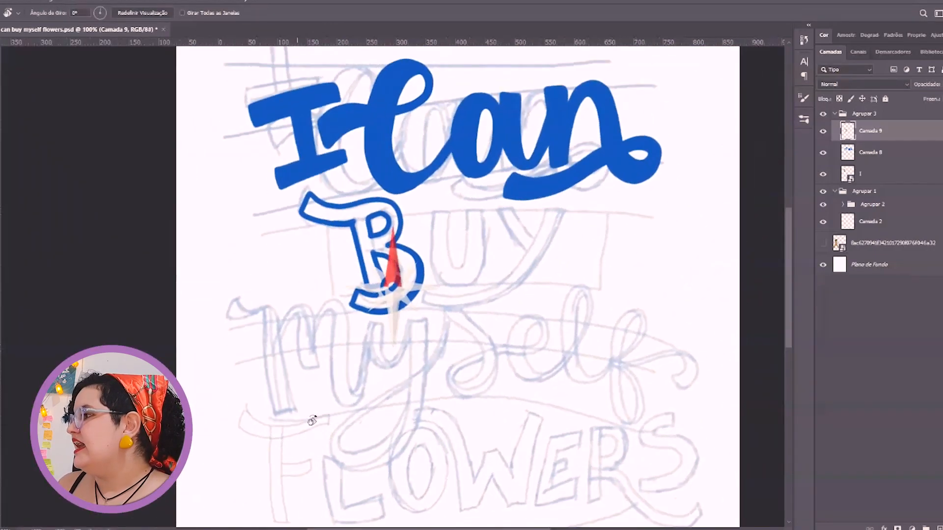
pyautogui.press('b')
pyautogui.hotkey('ctrl', '+')
pyautogui.hotkey('ctrl', '+')
pyautogui.hotkey('ctrl', '+')
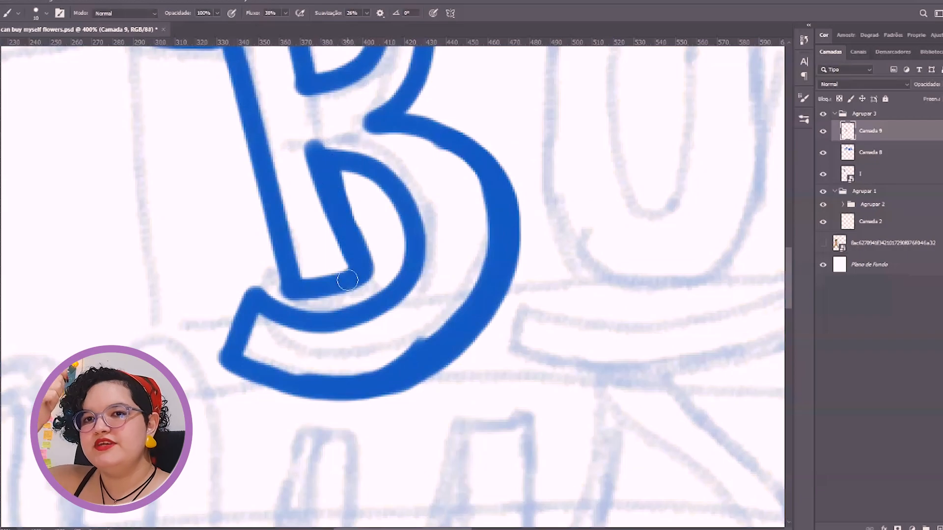
pyautogui.hotkey('ctrl', '1')
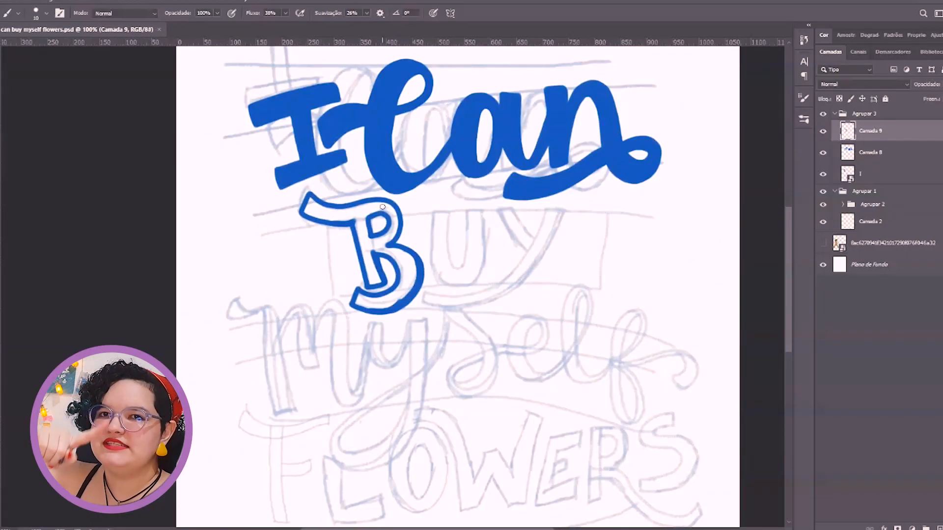
# Lasso the B's flag and upper stem and paint the area solid blue
pyautogui.hotkey('ctrl', '+')
pyautogui.hotkey('ctrl', '+')
pyautogui.press('l')
pyautogui.moveTo(130, 155); pyautogui.dragTo(188, 129)
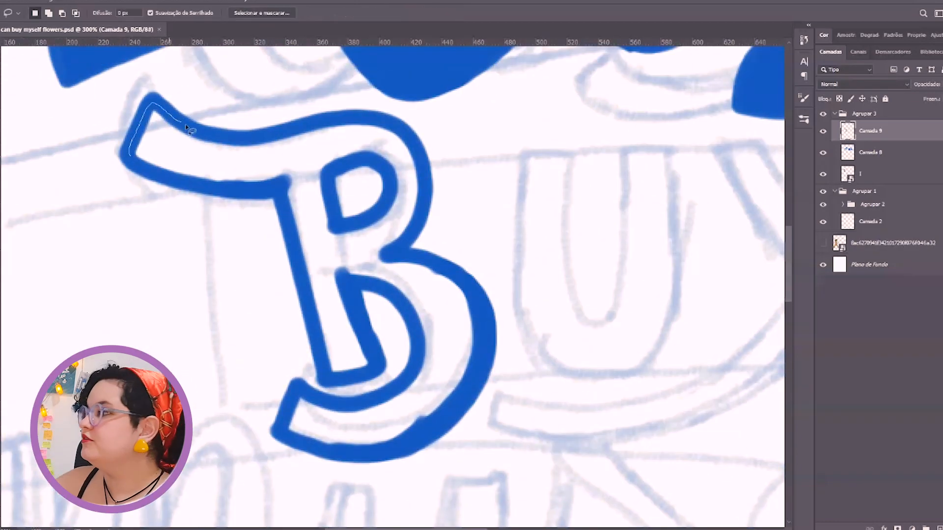
pyautogui.moveTo(352, 308); pyautogui.dragTo(362, 324)
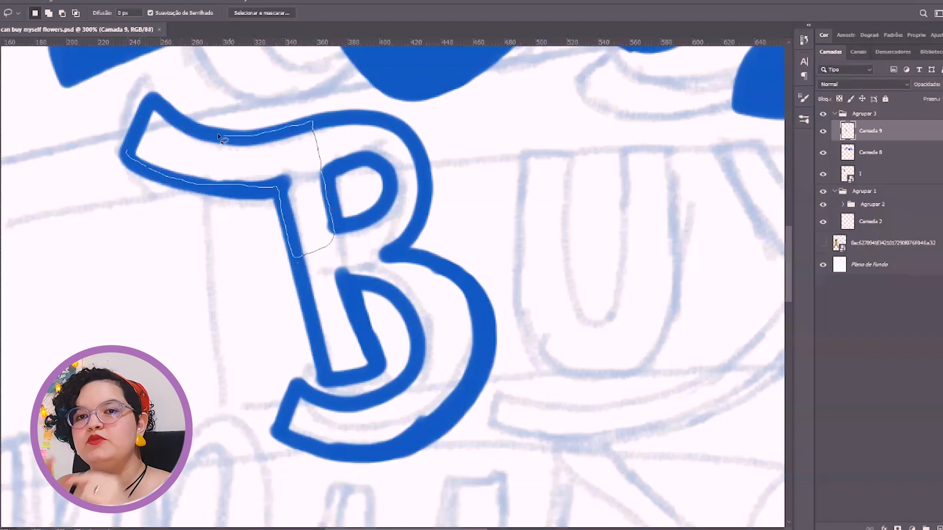
pyautogui.press('b')
pyautogui.moveTo(129, 154)
pyautogui.mouseDown()
pyautogui.moveTo(289, 246)
pyautogui.moveTo(291, 169)
pyautogui.mouseUp()
pyautogui.hotkey('ctrl', 'd')
# Lasso the B's upper bowl around its counter and fill it with blue
pyautogui.press('l')
pyautogui.moveTo(303, 125); pyautogui.dragTo(324, 181)
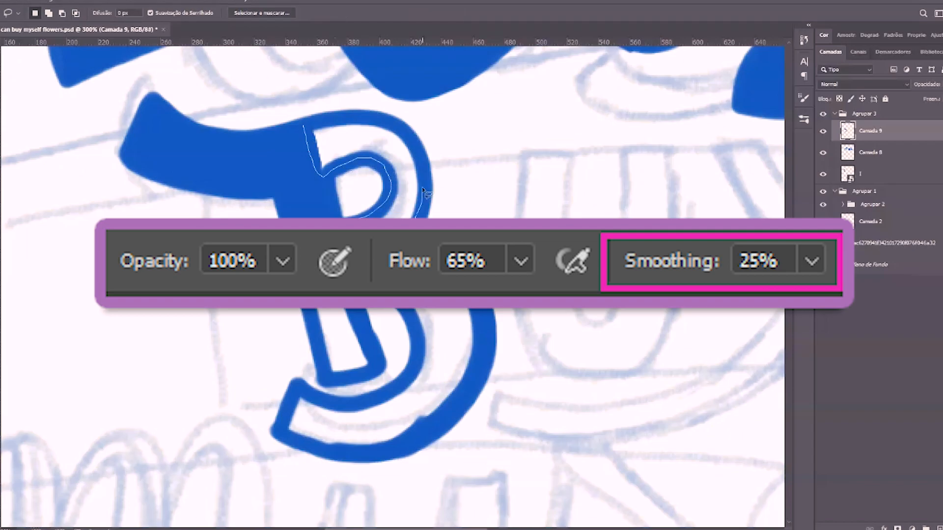
pyautogui.moveTo(318, 127); pyautogui.dragTo(317, 127)
pyautogui.press('b')
pyautogui.moveTo(408, 197); pyautogui.dragTo(345, 110)
pyautogui.hotkey('ctrl', 'd')
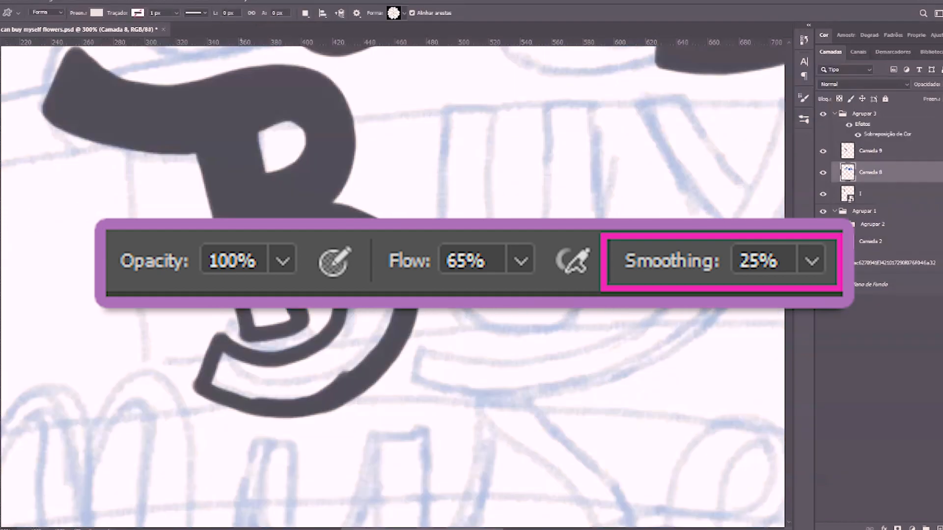
# Paint in the lower part of the B's stem
pyautogui.press('l')
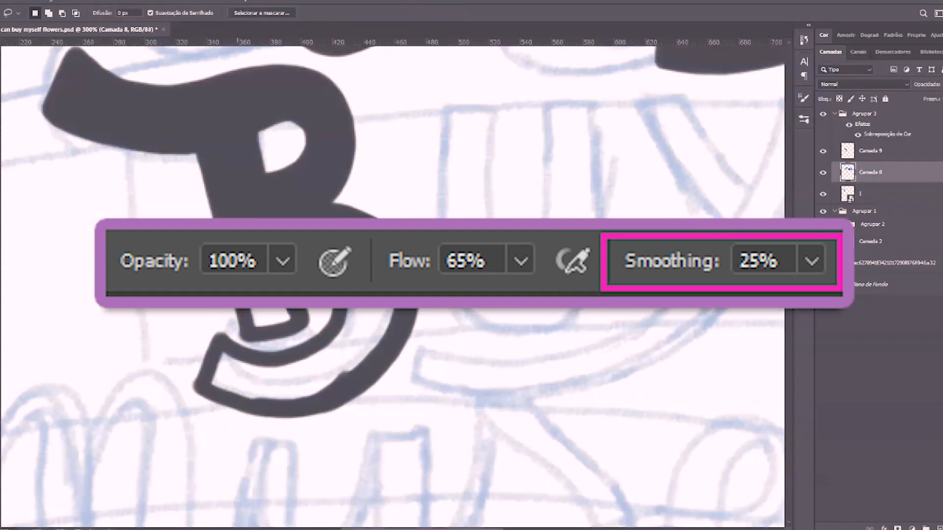
pyautogui.press('b')
pyautogui.moveTo(270, 319); pyautogui.dragTo(249, 342)
# Fill the B's lower bowl and hook inside a lasso selection, and reduce the brush size to 6 px
pyautogui.press('l')
pyautogui.moveTo(340, 310); pyautogui.dragTo(266, 364)
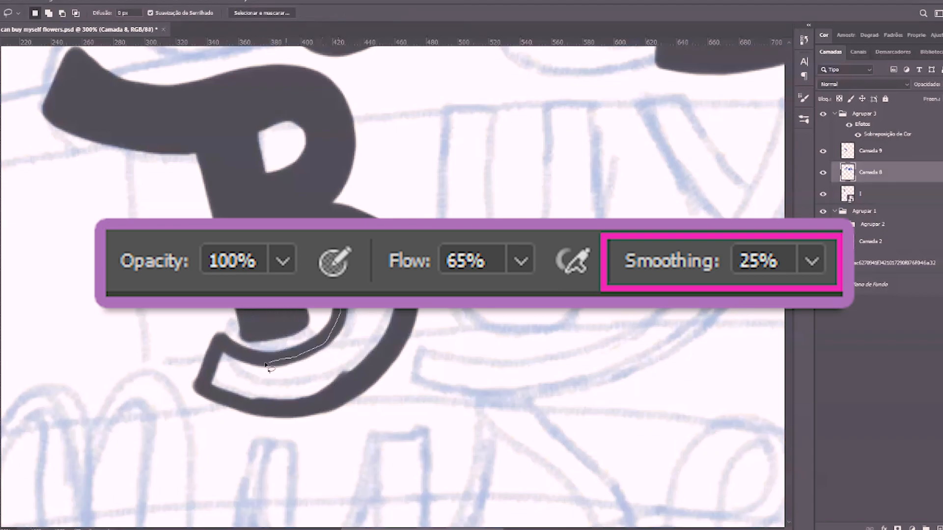
pyautogui.press('b')
pyautogui.moveTo(363, 314)
pyautogui.mouseDown()
pyautogui.moveTo(398, 387)
pyautogui.moveTo(221, 373)
pyautogui.mouseUp()
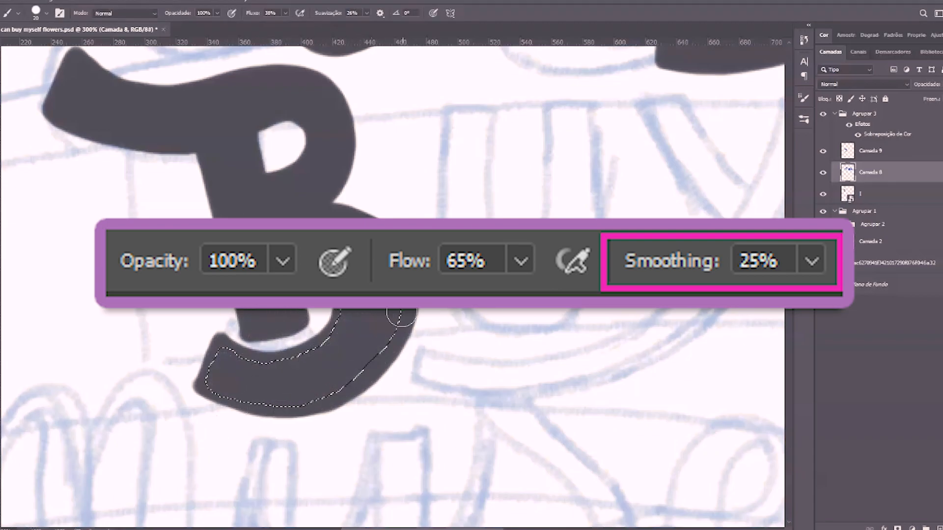
pyautogui.press('[')
pyautogui.press('[')
pyautogui.press('[')
pyautogui.press('[')
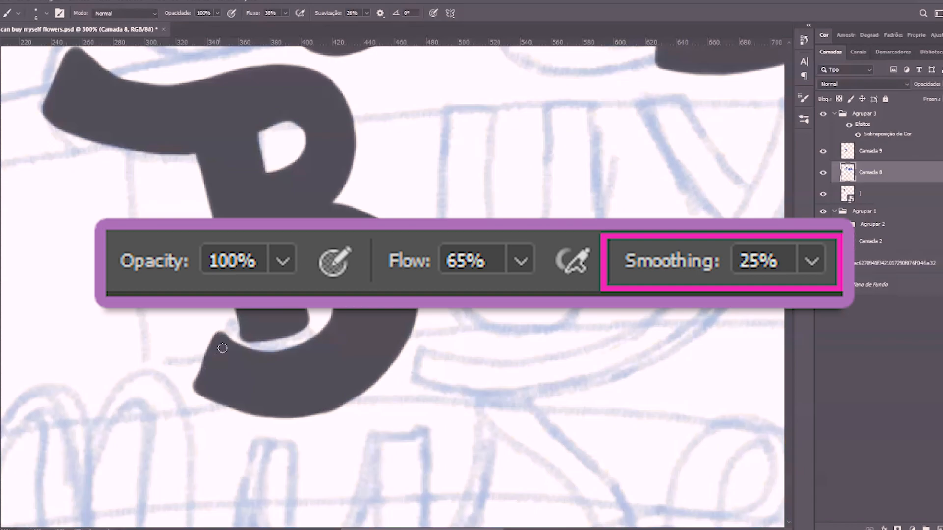
# Open the brush settings, select layer Camada 9, and erase and repaint the inner edge of the B's lower bowl
pyautogui.click(803, 119)
pyautogui.click(803, 98)
pyautogui.click(870, 151)
pyautogui.press('e')
pyautogui.moveTo(332, 312); pyautogui.dragTo(315, 326)
pyautogui.press('b')
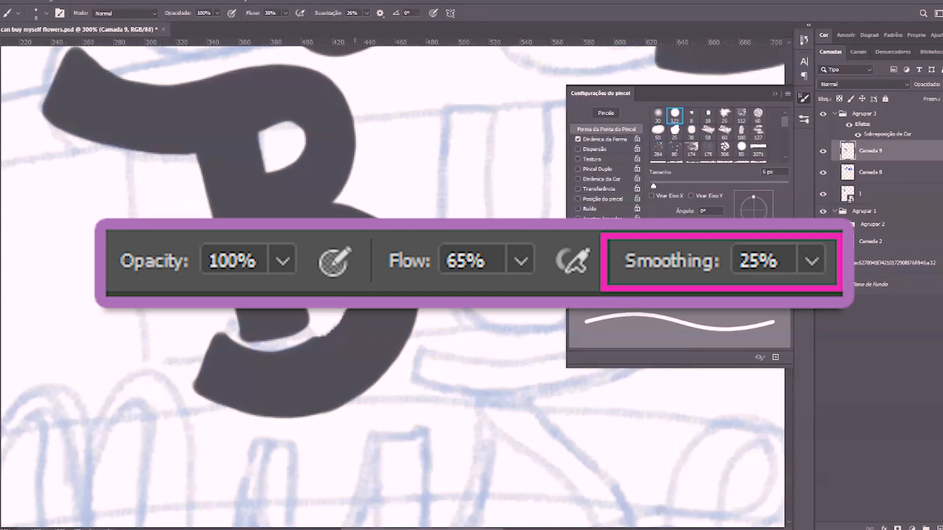
pyautogui.moveTo(318, 334)
pyautogui.mouseDown()
pyautogui.moveTo(428, 310)
pyautogui.moveTo(341, 309)
pyautogui.mouseUp()
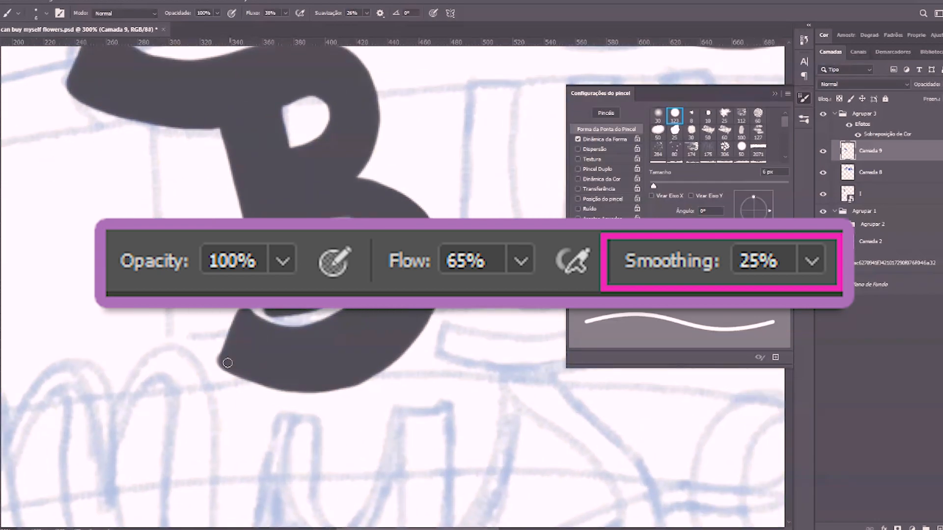
# Trim the end of the B's bottom hook with the Eraser and undo the last erasing stroke
pyautogui.press('e')
pyautogui.moveTo(222, 322); pyautogui.dragTo(256, 419)
pyautogui.moveTo(226, 348); pyautogui.dragTo(224, 379)
pyautogui.hotkey('ctrl', 'z')
# Outline the letter U of "Buy" on layer Camada 9 with the 6 px brush, following the sketch
pyautogui.moveTo(417, 275)
pyautogui.mouseDown()
pyautogui.moveTo(251, 323)
pyautogui.moveTo(184, 361)
pyautogui.mouseUp()
pyautogui.press('v')
pyautogui.press('b')
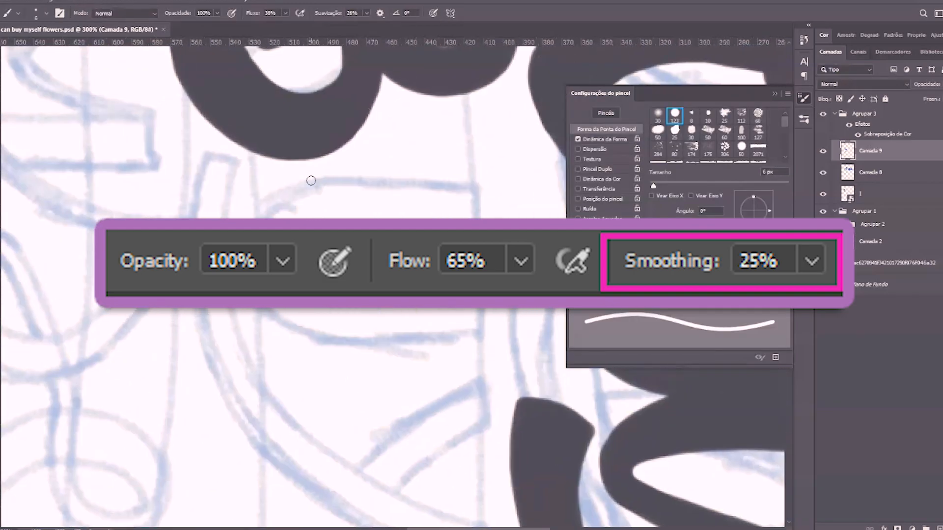
pyautogui.moveTo(309, 179); pyautogui.dragTo(476, 173)
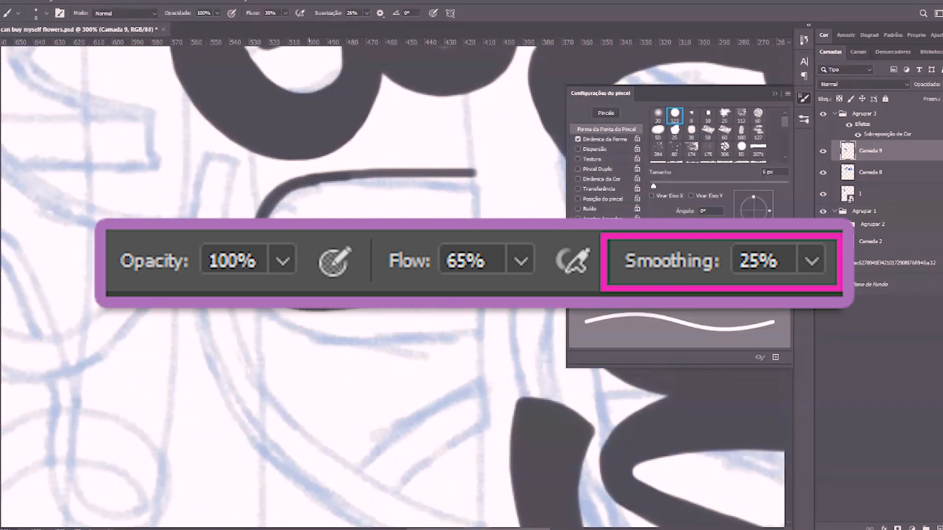
pyautogui.moveTo(314, 216); pyautogui.dragTo(480, 203)
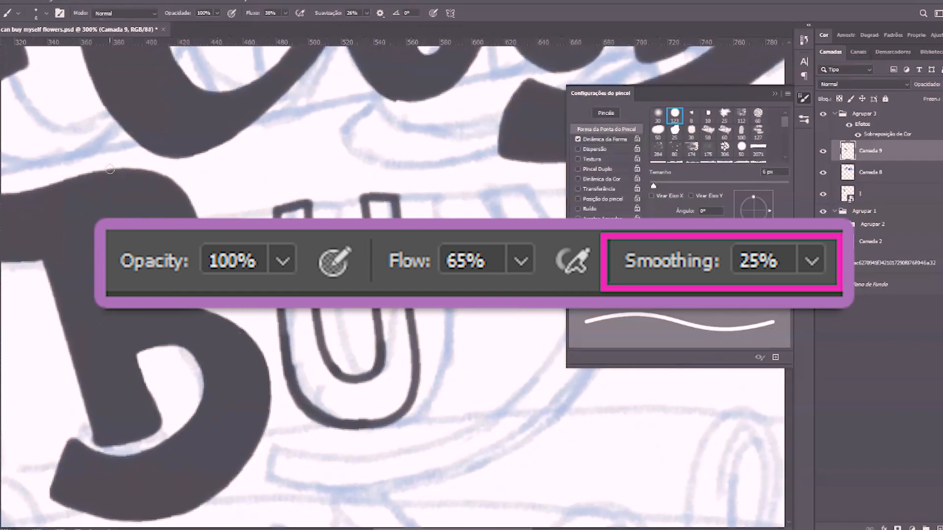
# Fill the U's left stem inside a lasso selection with a 35 px brush and clear the selection
pyautogui.press('l')
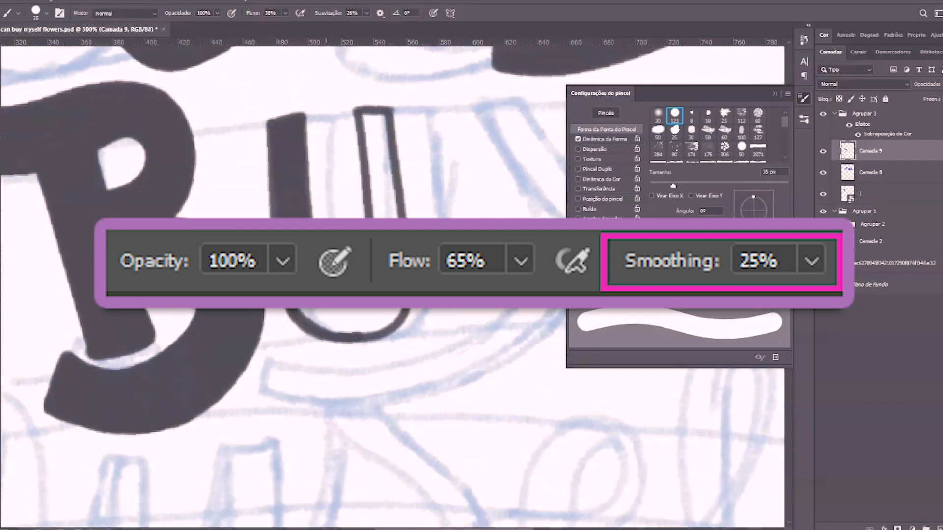
pyautogui.press('w')
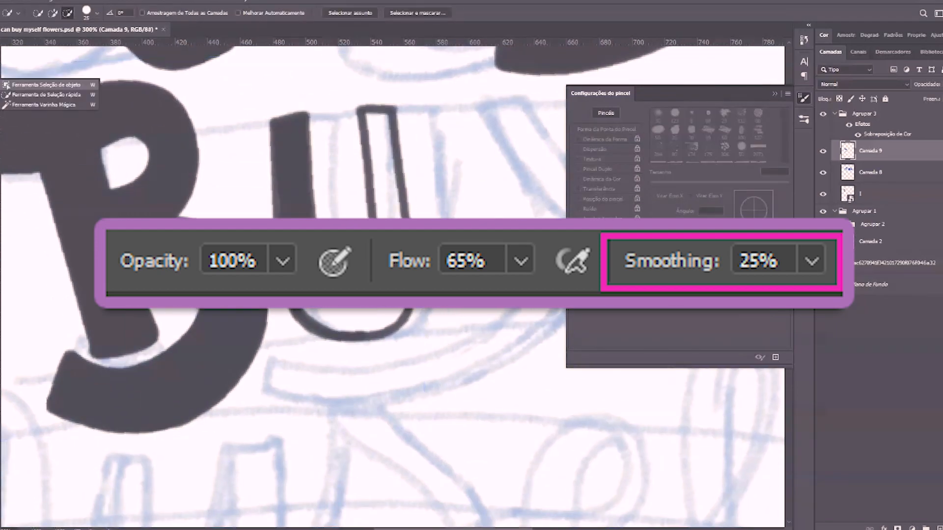
pyautogui.press('b')
pyautogui.moveTo(290, 128)
pyautogui.mouseDown()
pyautogui.moveTo(336, 343)
pyautogui.moveTo(417, 110)
pyautogui.mouseUp()
pyautogui.hotkey('ctrl', 'd')
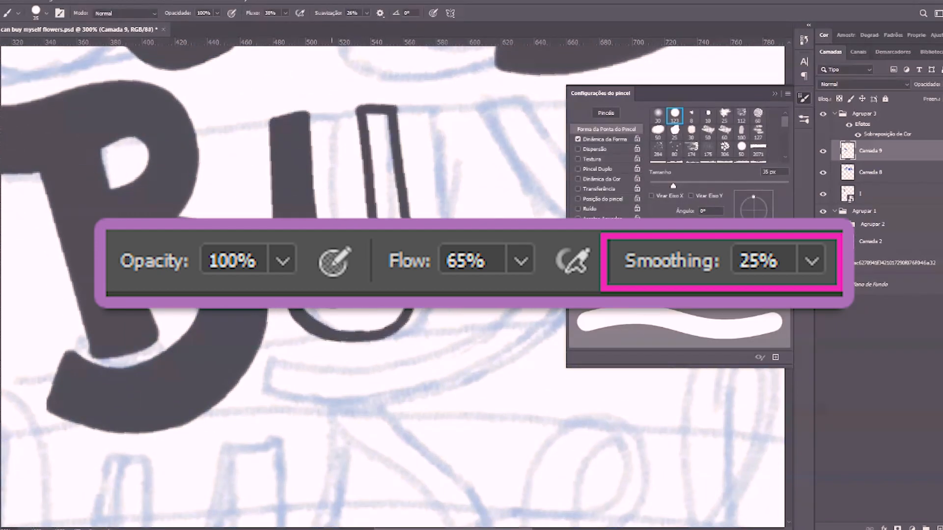
# Fill the U's bottom curve and right stem inside lasso selections, and reduce the brush size to 7 px
pyautogui.press('j')
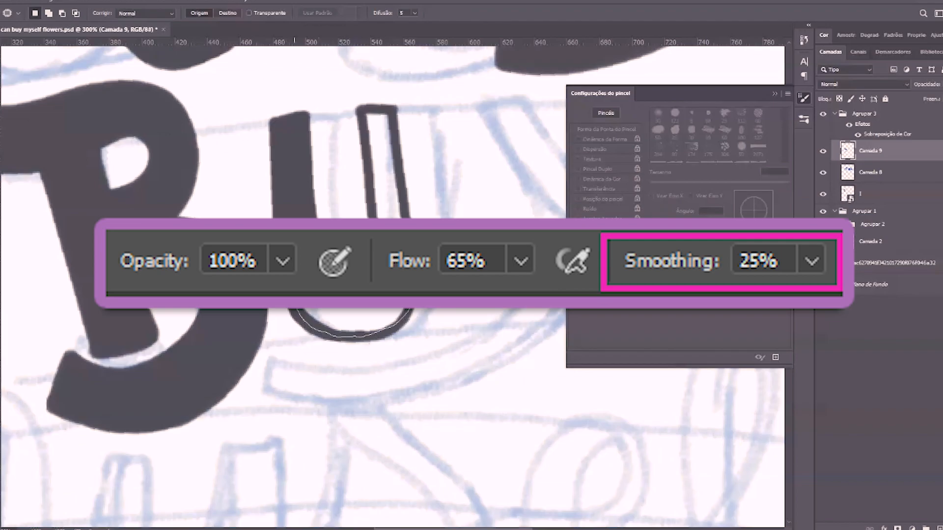
pyautogui.press('b')
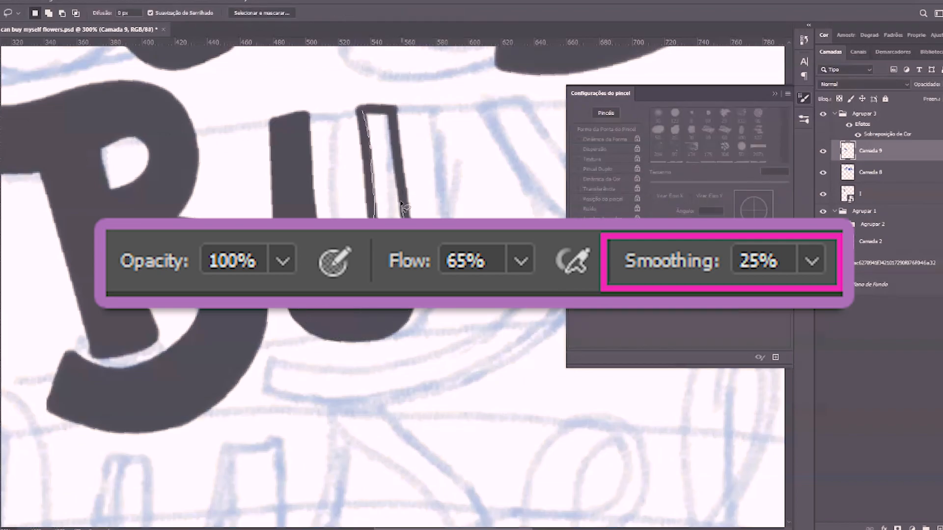
pyautogui.press('b')
pyautogui.moveTo(386, 206); pyautogui.dragTo(391, 99)
pyautogui.press('[')
pyautogui.press('[')
pyautogui.press('[')
pyautogui.press('[')
pyautogui.press('[')
pyautogui.press('[')
pyautogui.press('[')
pyautogui.press('[')
pyautogui.moveTo(370, 140); pyautogui.dragTo(371, 157)
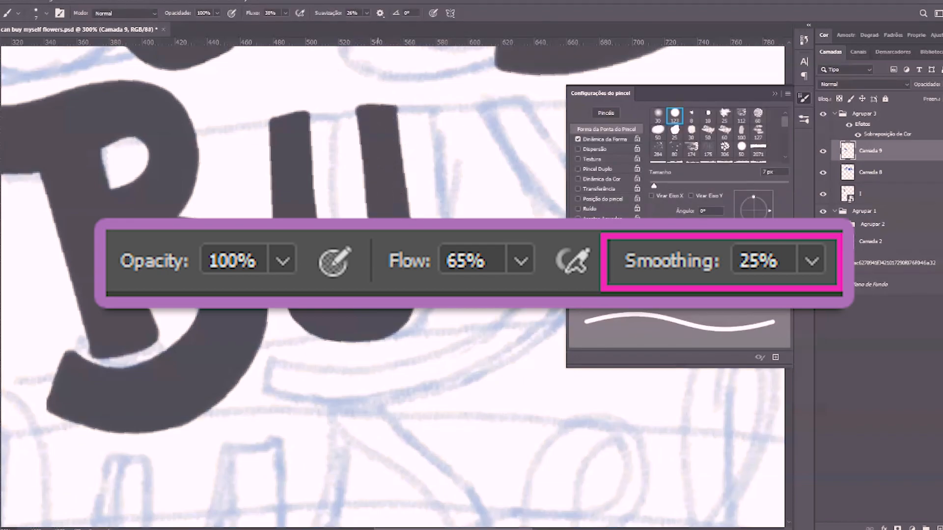
# Outline the two upper arms of the Y in "Buy" with the 6 px brush, rotating the canvas for each stroke
pyautogui.moveTo(384, 197); pyautogui.dragTo(238, 188)
pyautogui.press('r')
pyautogui.moveTo(396, 143)
pyautogui.mouseDown()
pyautogui.moveTo(290, 130)
pyautogui.moveTo(194, 245)
pyautogui.moveTo(282, 162)
pyautogui.moveTo(423, 156)
pyautogui.mouseUp()
pyautogui.hotkey('ctrl', 'z')
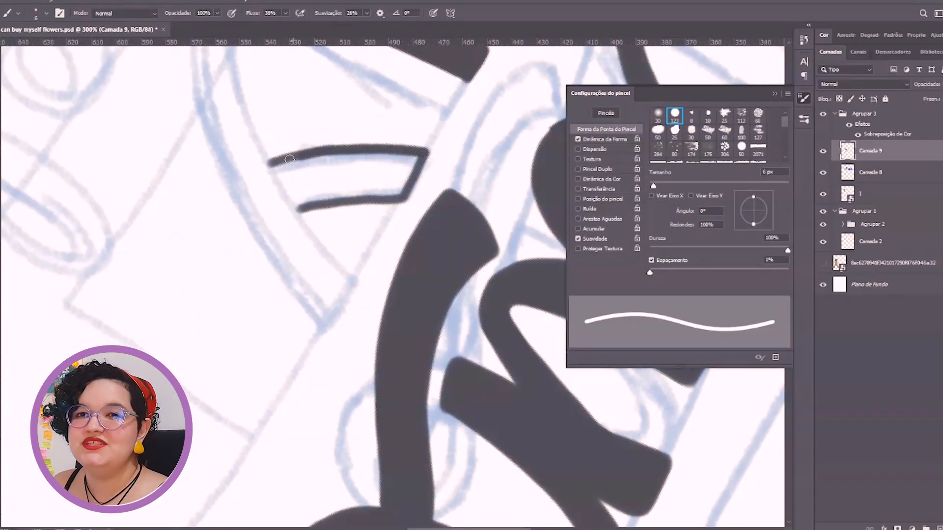
pyautogui.press('r')
pyautogui.moveTo(366, 200)
pyautogui.mouseDown()
pyautogui.moveTo(428, 189)
pyautogui.moveTo(354, 320)
pyautogui.moveTo(319, 225)
pyautogui.moveTo(319, 208)
pyautogui.moveTo(354, 170)
pyautogui.moveTo(151, 218)
pyautogui.mouseUp()
pyautogui.press('r')
# Outline the Y's long curved tail along its outer and inner edges and close its end
pyautogui.press('r')
pyautogui.moveTo(316, 204); pyautogui.dragTo(257, 223)
pyautogui.press('space')
pyautogui.moveTo(257, 223); pyautogui.dragTo(141, 168)
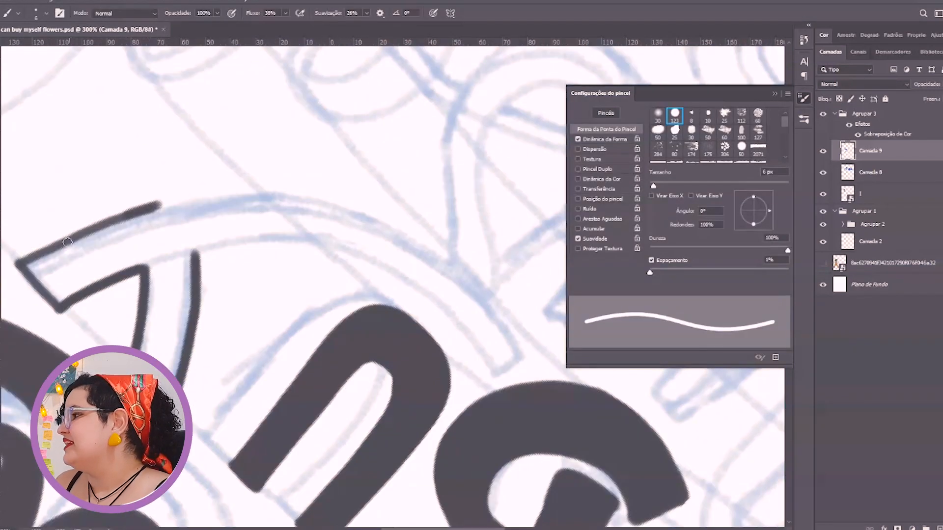
pyautogui.press('r')
pyautogui.moveTo(269, 192)
pyautogui.mouseDown()
pyautogui.moveTo(294, 190)
pyautogui.moveTo(396, 230)
pyautogui.mouseUp()
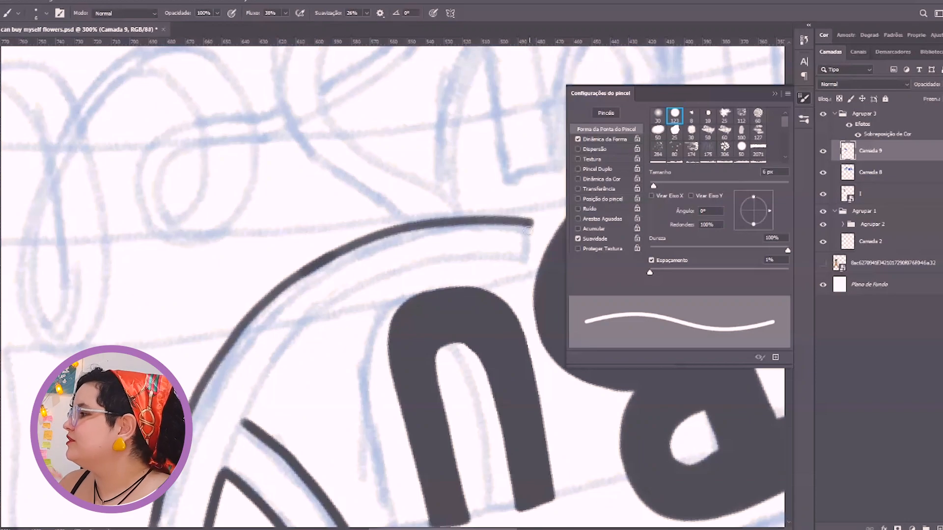
pyautogui.press('r')
pyautogui.moveTo(243, 254)
pyautogui.mouseDown()
pyautogui.moveTo(347, 226)
pyautogui.moveTo(390, 271)
pyautogui.mouseUp()
pyautogui.press('r')
pyautogui.moveTo(391, 271)
pyautogui.mouseDown()
pyautogui.moveTo(406, 253)
pyautogui.moveTo(314, 306)
pyautogui.mouseUp()
pyautogui.press('r')
pyautogui.moveTo(531, 266)
pyautogui.mouseDown()
pyautogui.moveTo(389, 263)
pyautogui.moveTo(393, 276)
pyautogui.mouseUp()
# Fill the Y's short left arm inside a lasso selection and clear the selection
pyautogui.press('j')
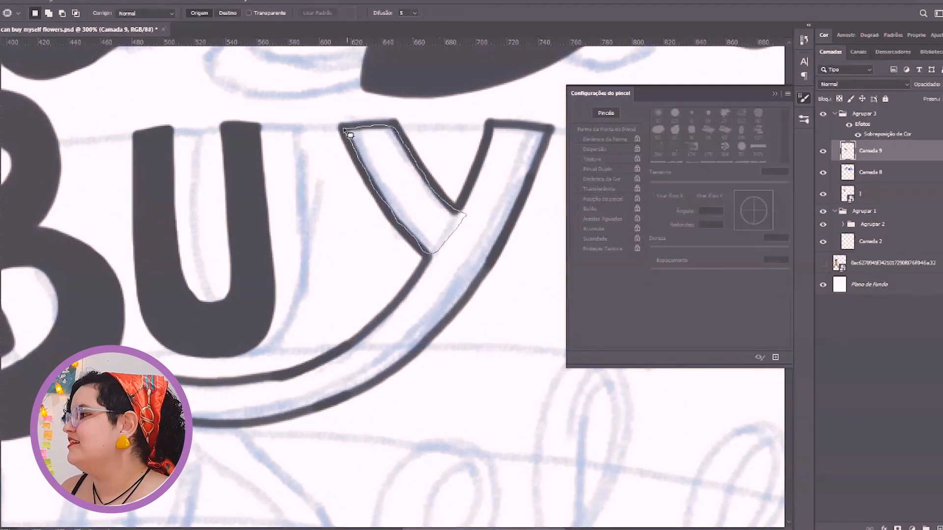
pyautogui.press('b')
pyautogui.moveTo(361, 140); pyautogui.dragTo(418, 242)
pyautogui.hotkey('ctrl', 'd')
pyautogui.moveTo(435, 202)
pyautogui.mouseDown()
pyautogui.moveTo(362, 177)
pyautogui.moveTo(410, 139)
pyautogui.mouseUp()
pyautogui.click(1, 147)
# Fill the Y's right arm and upper stem inside a lasso selection and clear the selection
pyautogui.press('l')
pyautogui.moveTo(336, 263); pyautogui.dragTo(384, 188)
pyautogui.press('b')
pyautogui.moveTo(366, 252)
pyautogui.mouseDown()
pyautogui.moveTo(422, 167)
pyautogui.moveTo(447, 65)
pyautogui.mouseUp()
pyautogui.hotkey('ctrl', 'd')
# Fill the Y's curved tail inside a lasso selection with a 40 px brush and clear the selection
pyautogui.moveTo(329, 279); pyautogui.dragTo(435, 195)
pyautogui.click(2, 122)
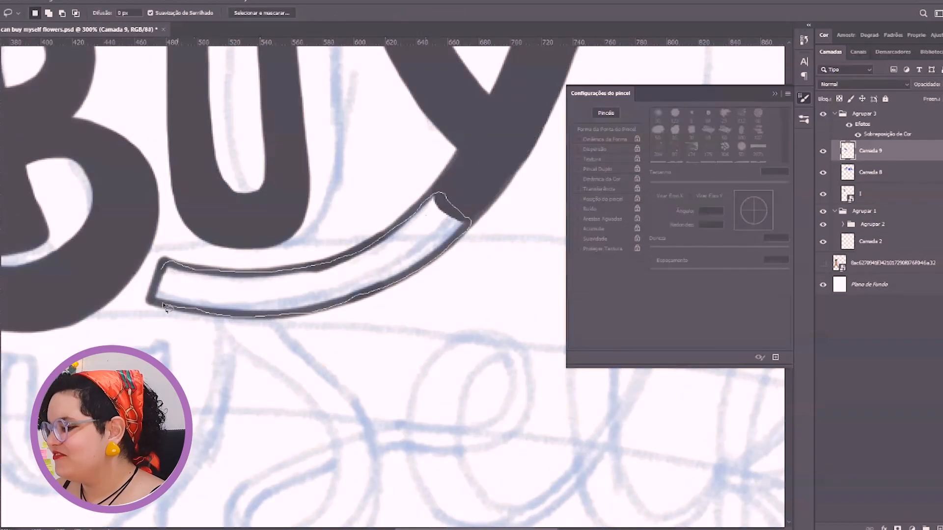
pyautogui.press('b')
pyautogui.moveTo(170, 285)
pyautogui.mouseDown()
pyautogui.moveTo(246, 238)
pyautogui.moveTo(487, 253)
pyautogui.mouseUp()
pyautogui.hotkey('ctrl', 'd')
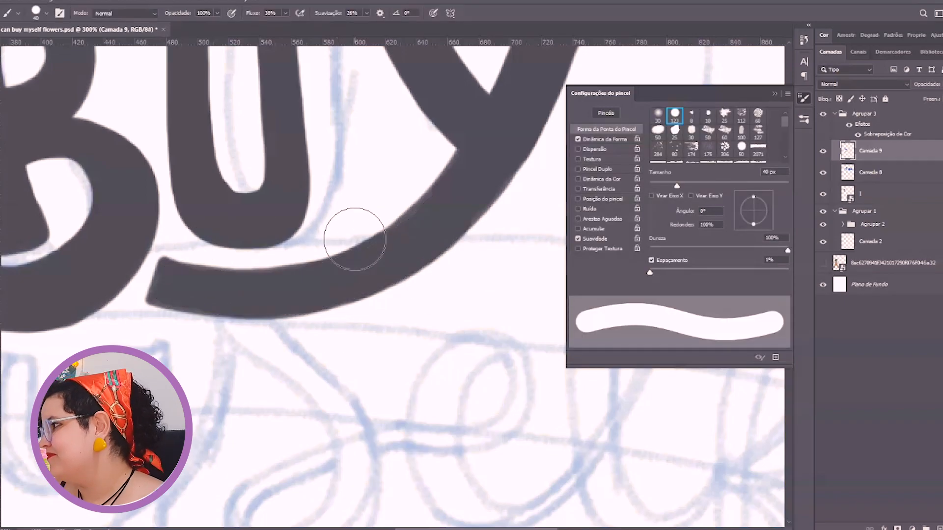
# Select the inked U and Y shapes, go over the Y's edges inside the selection, and deselect
pyautogui.click(1, 84)
pyautogui.moveTo(483, 141); pyautogui.dragTo(223, 280)
pyautogui.press('b')
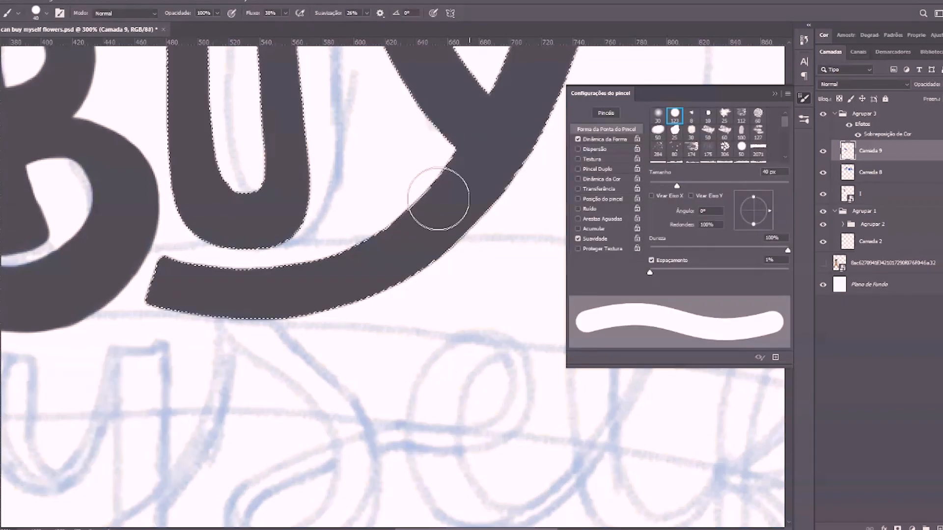
pyautogui.moveTo(505, 143); pyautogui.dragTo(420, 318)
pyautogui.moveTo(422, 352)
pyautogui.mouseDown()
pyautogui.moveTo(83, 269)
pyautogui.moveTo(256, 360)
pyautogui.mouseUp()
pyautogui.moveTo(152, 394)
pyautogui.mouseDown()
pyautogui.moveTo(422, 324)
pyautogui.moveTo(328, 330)
pyautogui.moveTo(319, 377)
pyautogui.mouseUp()
pyautogui.scroll(-2, 328, 331)
pyautogui.hotkey('ctrl', 'd')
# Shorten the Y's tail with the Eraser and square off its cut end with the 6 px brush
pyautogui.press('e')
pyautogui.scroll(3, 320, 376)
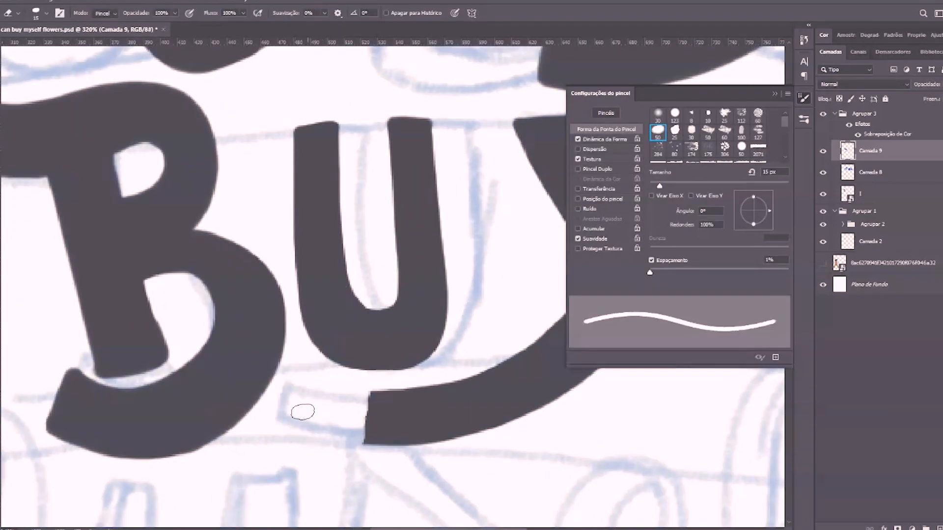
pyautogui.scroll(-1, 303, 412)
pyautogui.press('b')
pyautogui.moveTo(327, 407); pyautogui.dragTo(326, 417)
pyautogui.moveTo(334, 385); pyautogui.dragTo(281, 371)
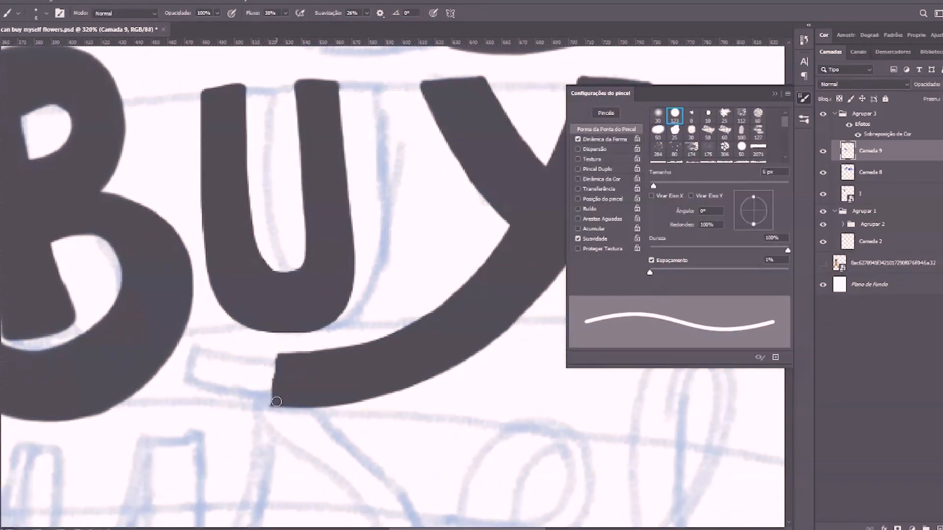
pyautogui.press('e')
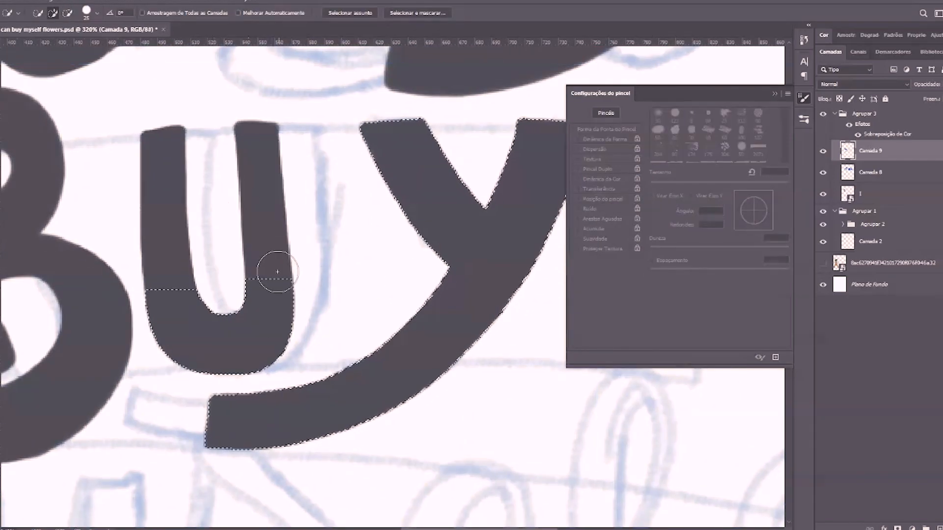
# Move the Y onto its own layer closer to the U, erasing its leftover outline from Camada 9
pyautogui.click(274, 269)
pyautogui.press('Delete')
pyautogui.press('e')
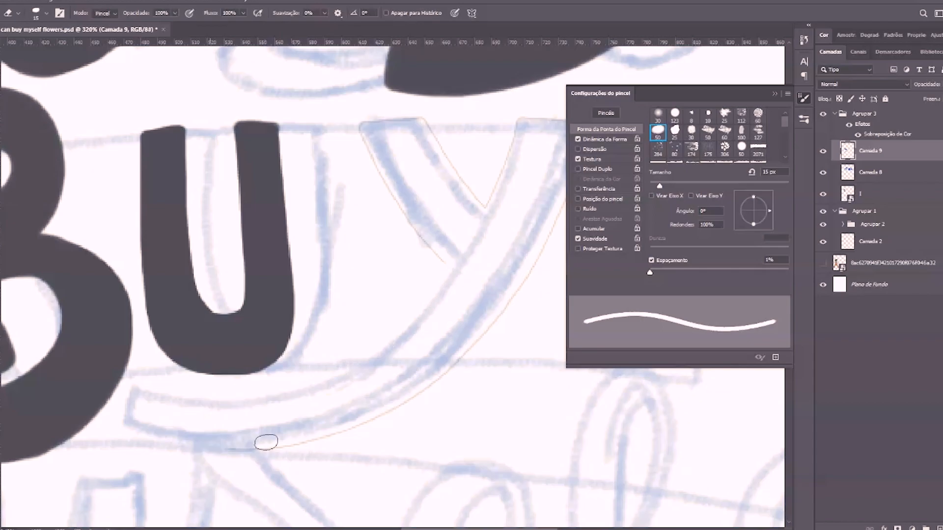
pyautogui.moveTo(267, 442); pyautogui.dragTo(511, 300)
pyautogui.moveTo(511, 300); pyautogui.dragTo(394, 349)
pyautogui.moveTo(394, 349); pyautogui.dragTo(469, 185)
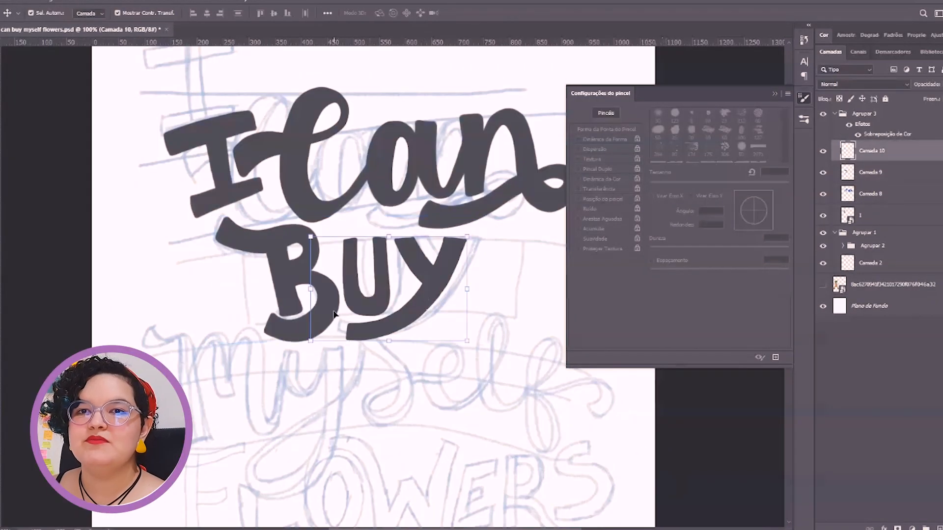
# Cut the lower end of the B's stem with a rectangular selection and paste it onto a new layer
pyautogui.click(288, 292)
pyautogui.press('m')
pyautogui.moveTo(264, 266); pyautogui.dragTo(312, 321)
pyautogui.hotkey('ctrl', 'x')
pyautogui.hotkey('ctrl', 'v')
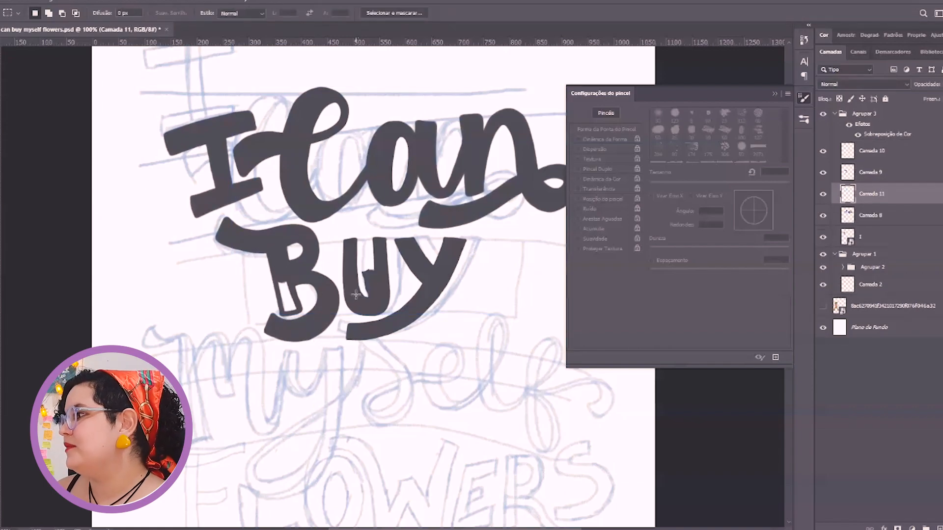
# Fit the pasted stem end back onto the B above its hook, and merge its layer with Camada 9
pyautogui.press('v')
pyautogui.hotkey('ctrl', '+')
pyautogui.hotkey('ctrl', '+')
pyautogui.moveTo(369, 278); pyautogui.dragTo(547, 249)
pyautogui.hotkey('ctrl', '+')
pyautogui.hotkey('ctrl', '+')
pyautogui.hotkey('ctrl', '+')
pyautogui.moveTo(292, 320); pyautogui.dragTo(287, 319)
pyautogui.keyDown('ctrl'); pyautogui.click(925, 175); pyautogui.keyUp('ctrl')
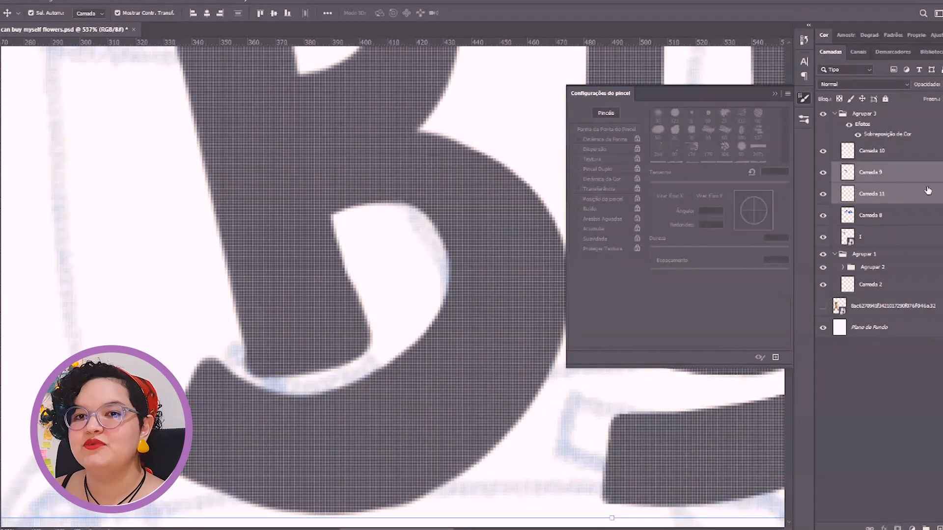
pyautogui.rightClick(923, 192)
pyautogui.click(845, 404)
# Select the inked "I can Buy" lettering, move it slightly upward, and deselect it
pyautogui.hotkey('ctrl', '-')
pyautogui.hotkey('ctrl', '-')
pyautogui.hotkey('ctrl', '-')
pyautogui.hotkey('ctrl', '-')
pyautogui.hotkey('ctrl', '-')
pyautogui.hotkey('ctrl', '-')
pyautogui.moveTo(229, 118); pyautogui.dragTo(533, 309)
pyautogui.moveTo(432, 256); pyautogui.dragTo(434, 246)
pyautogui.click(476, 269)
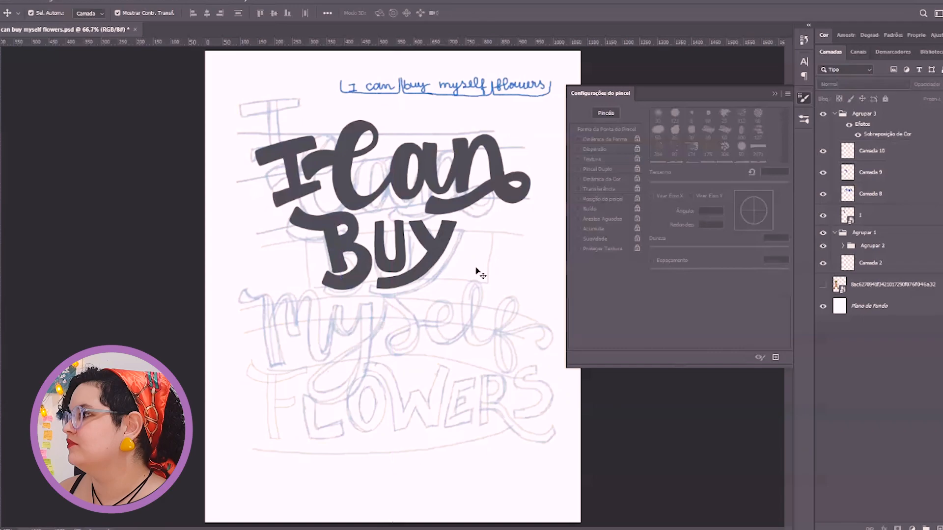
# Close the brush settings and create a new layer above Camada 10 for the word "myself"
pyautogui.hotkey('ctrl', '+')
pyautogui.click(774, 93)
pyautogui.click(894, 151)
pyautogui.click(939, 529)
pyautogui.moveTo(274, 427); pyautogui.dragTo(311, 401)
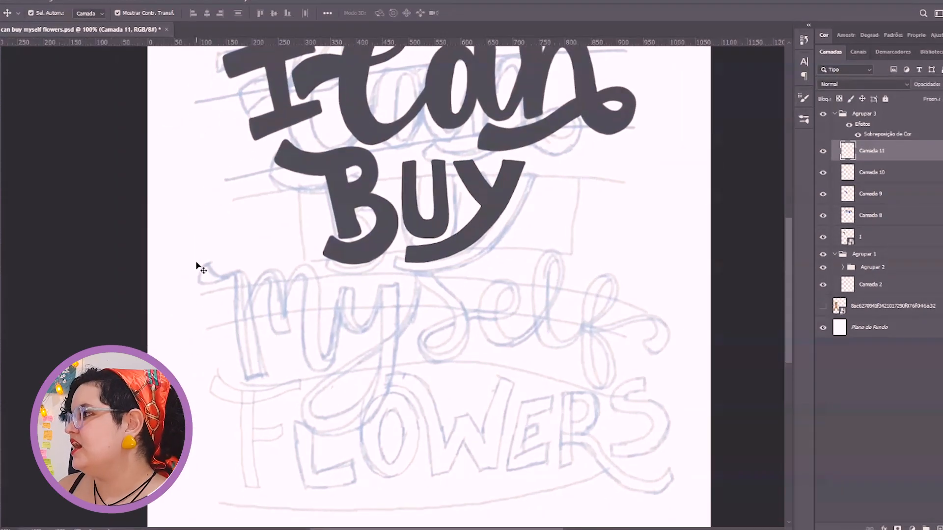
# Draw the entry stroke and the wavy top edge of the m in "myself" on Camada 11
pyautogui.press('b')
pyautogui.moveTo(206, 264); pyautogui.dragTo(252, 291)
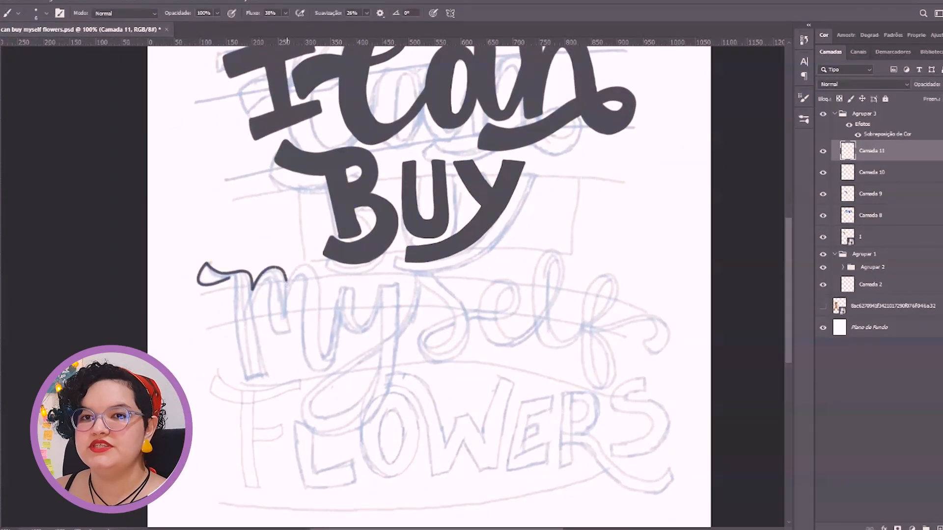
pyautogui.moveTo(323, 291); pyautogui.dragTo(319, 339)
pyautogui.moveTo(319, 339); pyautogui.dragTo(306, 341)
pyautogui.press('e')
pyautogui.moveTo(310, 273)
pyautogui.mouseDown()
pyautogui.moveTo(305, 332)
pyautogui.moveTo(391, 297)
pyautogui.mouseUp()
# Rotate the canvas and outline the first two legs of the m in "myself"
pyautogui.press('r')
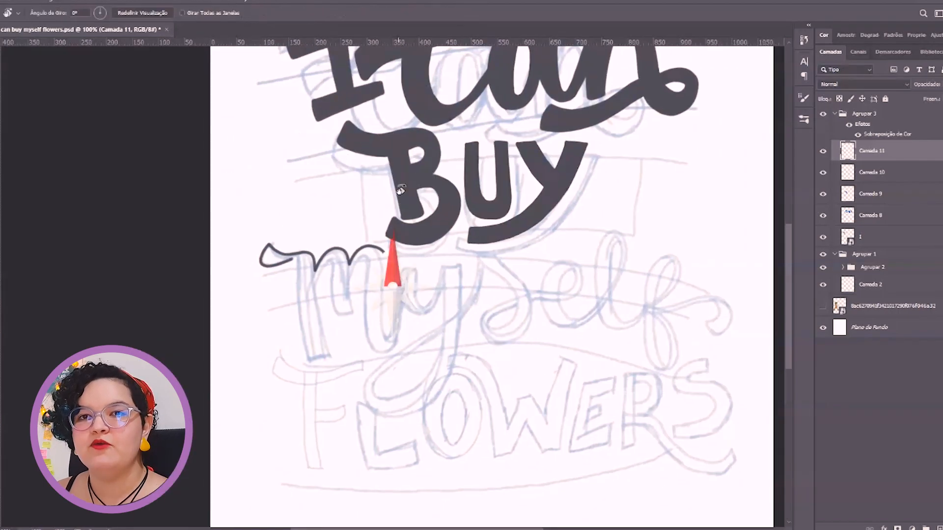
pyautogui.moveTo(400, 186); pyautogui.dragTo(495, 286)
pyautogui.press('b')
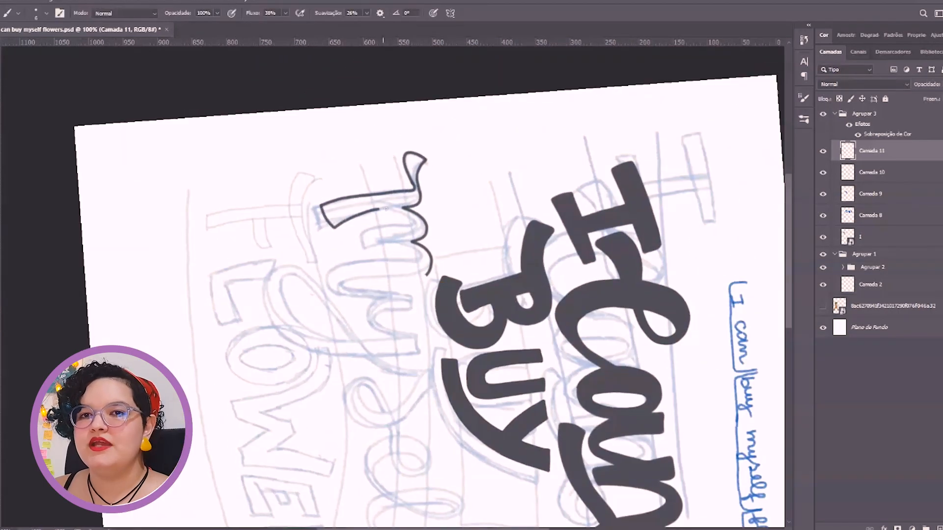
pyautogui.moveTo(378, 209); pyautogui.dragTo(403, 212)
pyautogui.scroll(3, 383, 214)
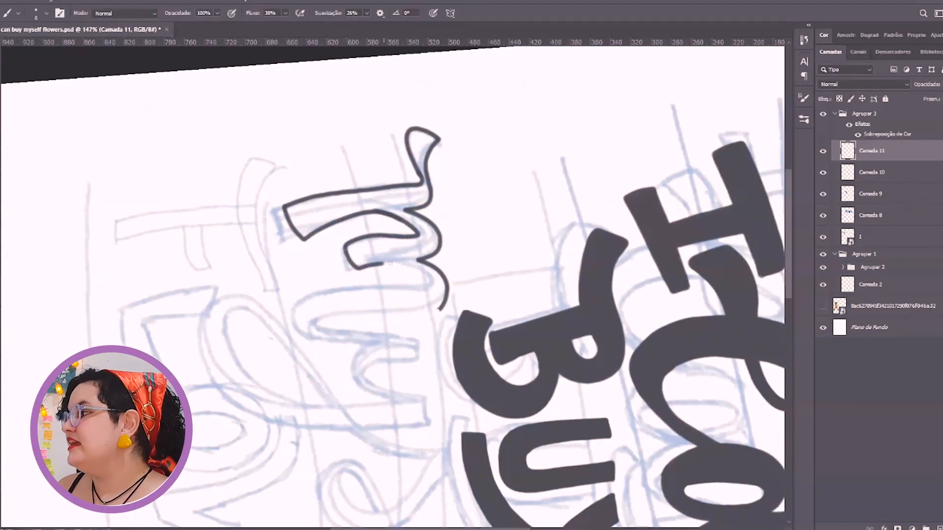
pyautogui.moveTo(390, 263); pyautogui.dragTo(435, 289)
# Outline the m's last leg and its curved connection to the y
pyautogui.press('r')
pyautogui.moveTo(468, 220)
pyautogui.mouseDown()
pyautogui.moveTo(425, 185)
pyautogui.moveTo(339, 324)
pyautogui.mouseUp()
pyautogui.press('b')
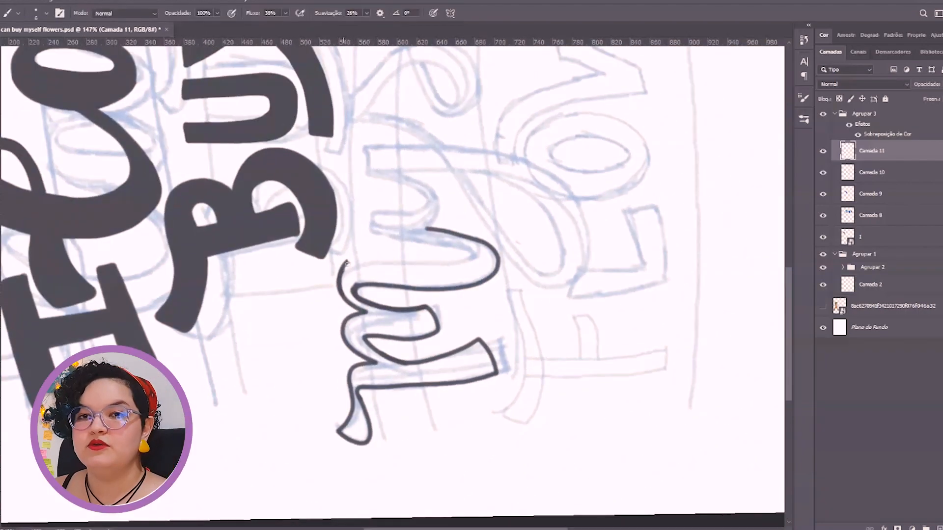
pyautogui.moveTo(367, 219)
pyautogui.mouseDown()
pyautogui.moveTo(372, 211)
pyautogui.moveTo(464, 275)
pyautogui.mouseUp()
pyautogui.press('r')
pyautogui.press('b')
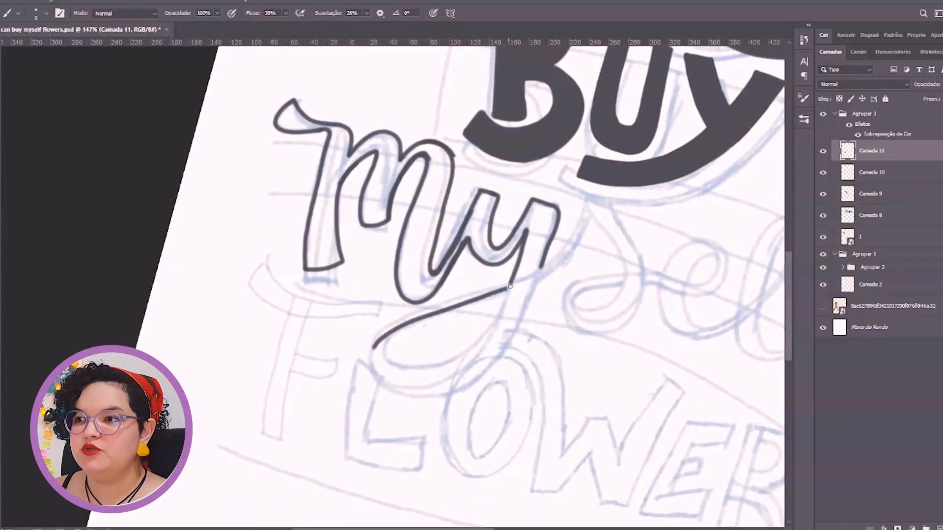
# Outline the y of "myself" with its looping tail, rotating the canvas between strokes
pyautogui.moveTo(400, 327)
pyautogui.mouseDown()
pyautogui.moveTo(334, 335)
pyautogui.moveTo(484, 295)
pyautogui.mouseUp()
pyautogui.press('r')
pyautogui.press('b')
pyautogui.moveTo(314, 252)
pyautogui.mouseDown()
pyautogui.moveTo(433, 245)
pyautogui.moveTo(365, 216)
pyautogui.mouseUp()
pyautogui.press('r')
pyautogui.press('b')
pyautogui.moveTo(362, 237); pyautogui.dragTo(375, 226)
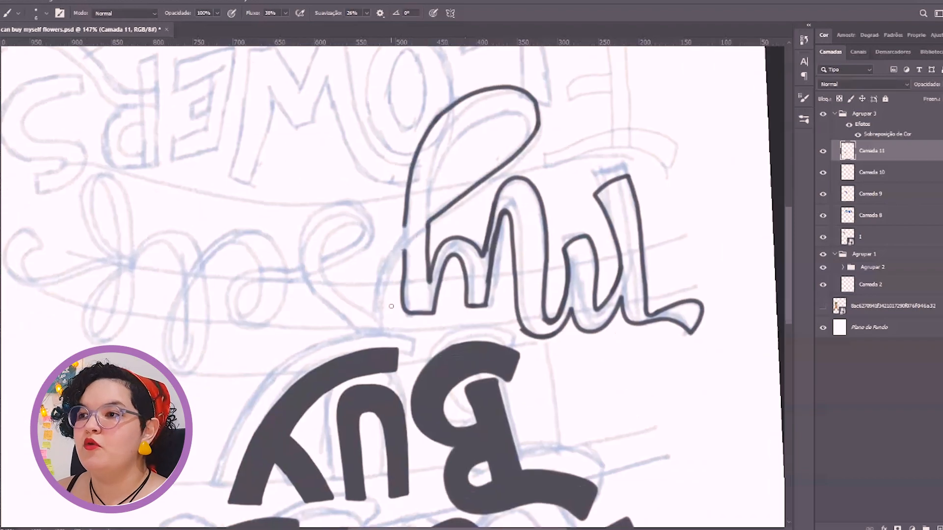
# Undo the last stroke and outline the s of "myself", joining it to the y
pyautogui.moveTo(467, 190); pyautogui.dragTo(579, 231)
pyautogui.press('r')
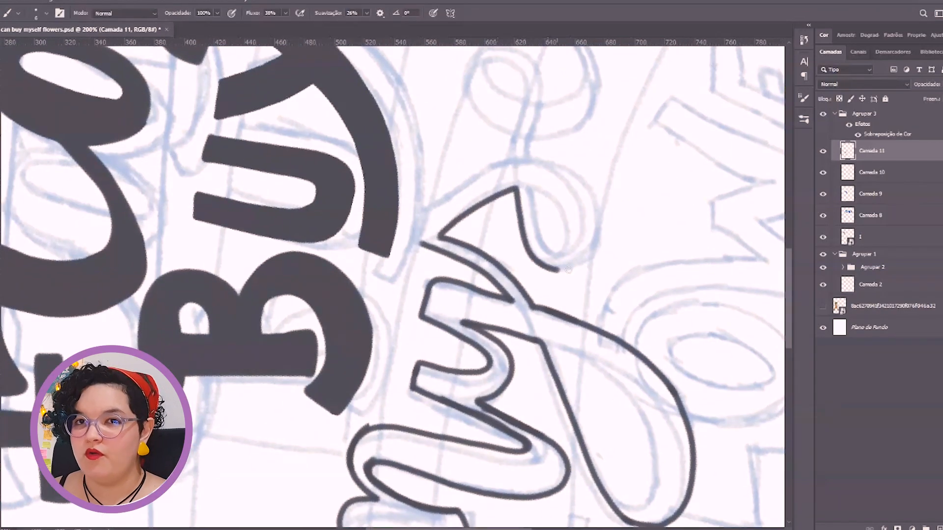
pyautogui.hotkey('ctrl', 'z')
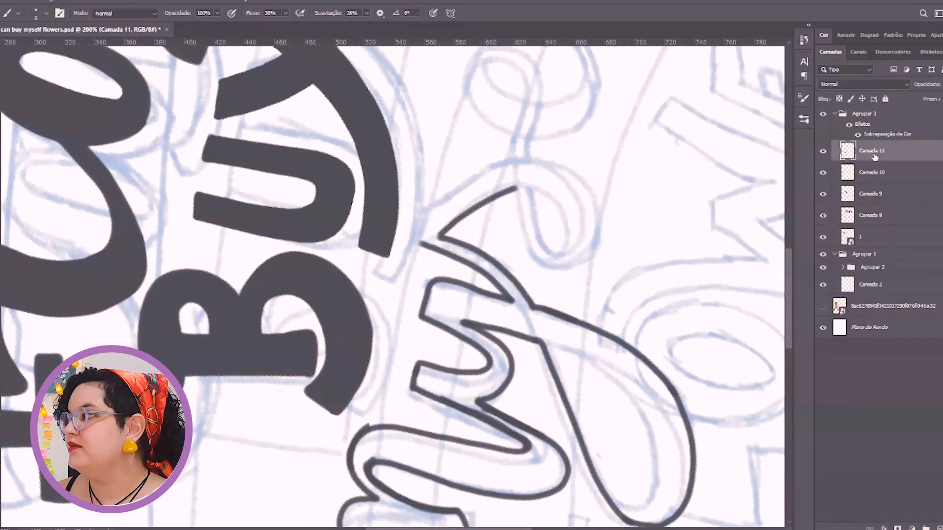
pyautogui.moveTo(423, 241); pyautogui.dragTo(509, 167)
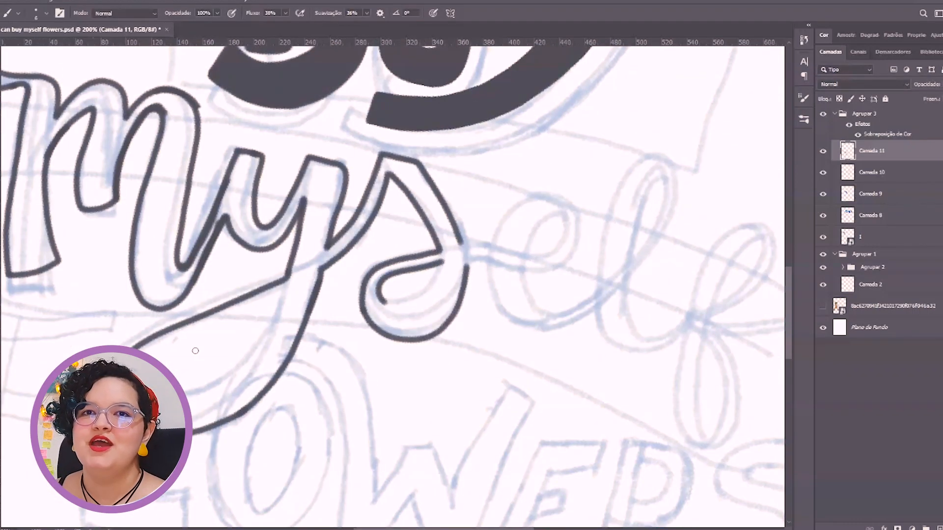
# Finish the inner edge of the y's looping tail and outline the e of "myself", joined to the s
pyautogui.moveTo(436, 277); pyautogui.dragTo(563, 189)
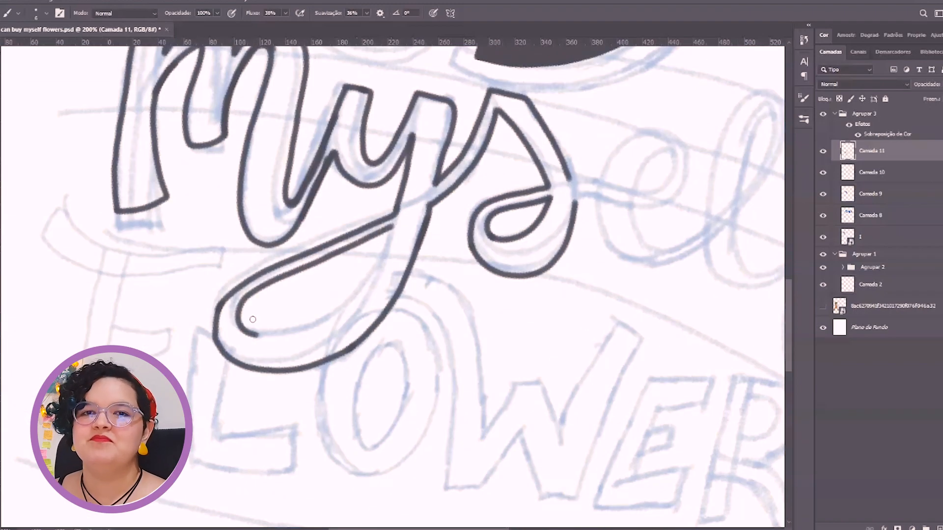
pyautogui.moveTo(387, 240); pyautogui.dragTo(393, 225)
pyautogui.moveTo(668, 255)
pyautogui.mouseDown()
pyautogui.moveTo(505, 316)
pyautogui.moveTo(484, 300)
pyautogui.mouseUp()
pyautogui.moveTo(386, 254)
pyautogui.mouseDown()
pyautogui.moveTo(409, 250)
pyautogui.moveTo(410, 233)
pyautogui.mouseUp()
pyautogui.moveTo(423, 223)
pyautogui.mouseDown()
pyautogui.moveTo(360, 278)
pyautogui.moveTo(440, 280)
pyautogui.moveTo(413, 206)
pyautogui.mouseUp()
pyautogui.moveTo(340, 237); pyautogui.dragTo(411, 296)
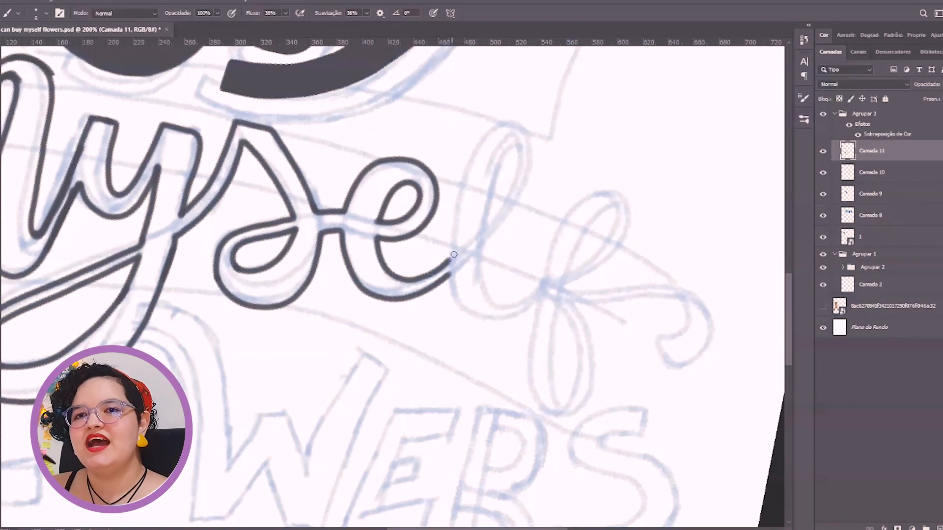
# Outline the looped l of "myself" connected to the e and save the document
pyautogui.moveTo(453, 254); pyautogui.dragTo(448, 329)
pyautogui.moveTo(448, 328); pyautogui.dragTo(363, 268)
pyautogui.moveTo(365, 337); pyautogui.dragTo(335, 289)
pyautogui.moveTo(304, 301); pyautogui.dragTo(302, 269)
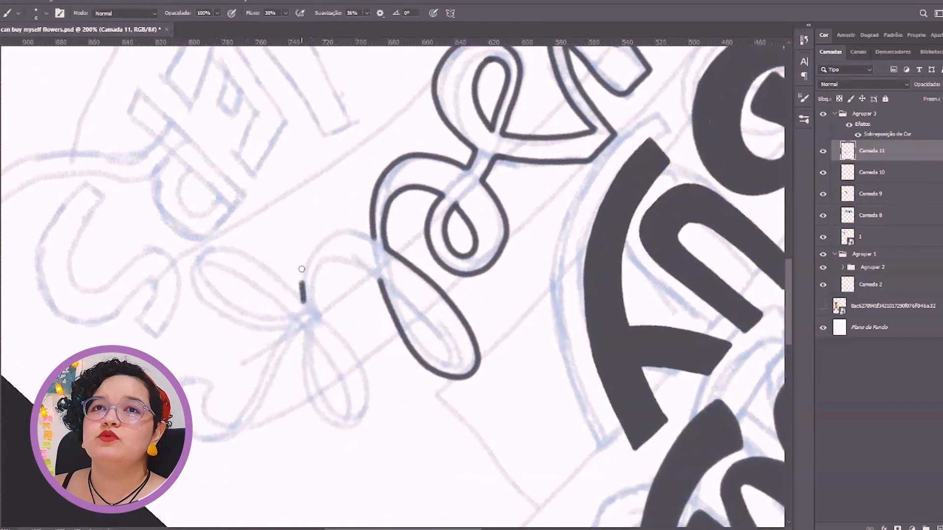
pyautogui.hotkey('ctrl', 's')
pyautogui.press('r')
pyautogui.moveTo(344, 305); pyautogui.dragTo(442, 303)
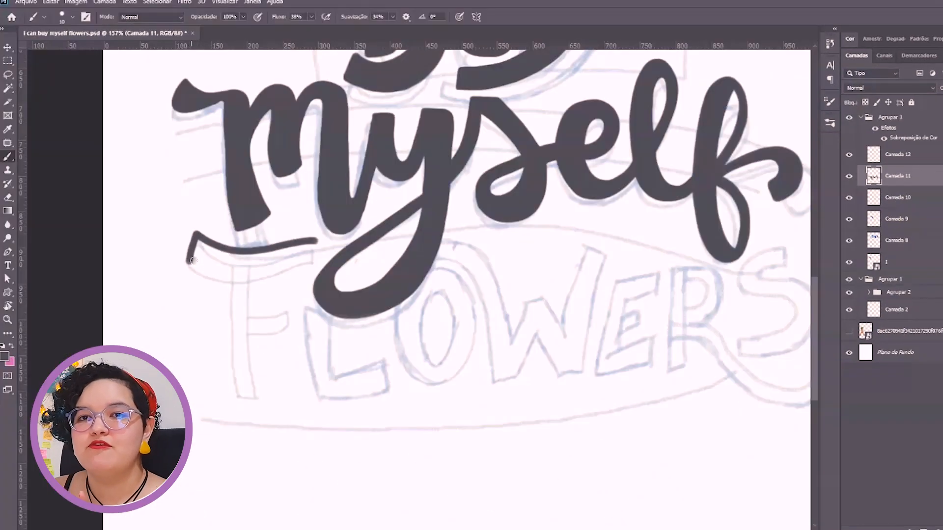
# Outline the wavy top bar of the F in "Flowers" and one long side and the foot of its stem
pyautogui.press('z')
pyautogui.moveTo(194, 260); pyautogui.dragTo(232, 278)
pyautogui.moveTo(184, 266)
pyautogui.mouseDown()
pyautogui.moveTo(220, 278)
pyautogui.moveTo(418, 265)
pyautogui.mouseUp()
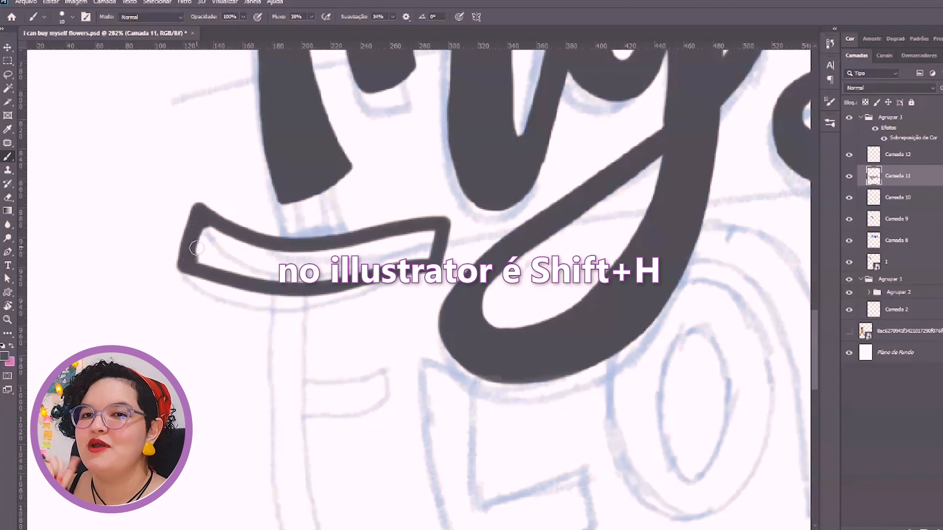
pyautogui.moveTo(196, 248); pyautogui.dragTo(209, 233)
pyautogui.press('space')
pyautogui.moveTo(327, 454); pyautogui.dragTo(348, 320)
pyautogui.moveTo(285, 159); pyautogui.dragTo(290, 347)
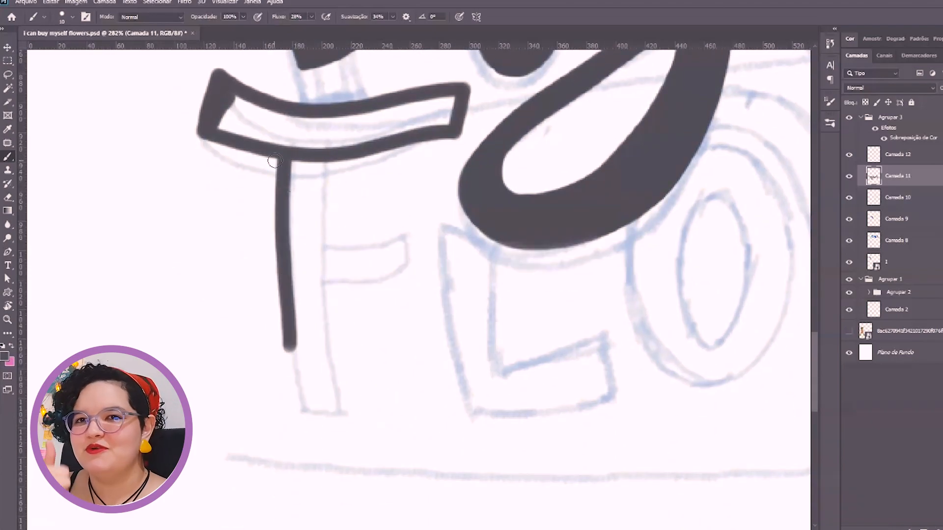
pyautogui.moveTo(307, 428); pyautogui.dragTo(343, 426)
# Rotate the canvas and outline the remaining side of the F's stem and its short middle arm
pyautogui.press('r')
pyautogui.moveTo(413, 221); pyautogui.dragTo(499, 285)
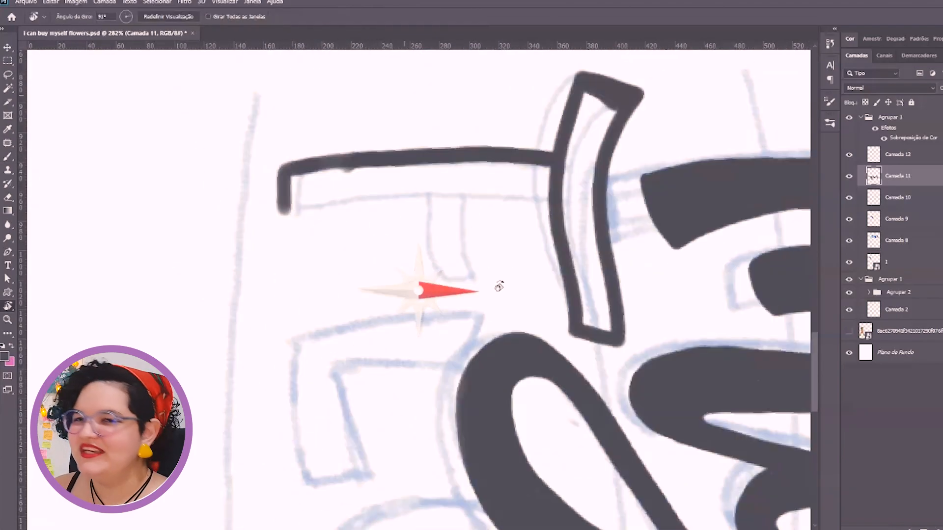
pyautogui.moveTo(286, 210)
pyautogui.mouseDown()
pyautogui.moveTo(403, 194)
pyautogui.moveTo(518, 198)
pyautogui.moveTo(478, 187)
pyautogui.moveTo(551, 198)
pyautogui.mouseUp()
pyautogui.hotkey('ctrl', 'z')
pyautogui.press('r')
pyautogui.moveTo(442, 223); pyautogui.dragTo(472, 293)
pyautogui.moveTo(441, 306); pyautogui.dragTo(505, 276)
pyautogui.moveTo(452, 338); pyautogui.dragTo(529, 308)
pyautogui.press('r')
pyautogui.moveTo(472, 286)
pyautogui.mouseDown()
pyautogui.moveTo(347, 246)
pyautogui.moveTo(440, 287)
pyautogui.moveTo(425, 255)
pyautogui.mouseUp()
pyautogui.moveTo(278, 332); pyautogui.dragTo(483, 300)
# Outline the L of "Flowers" beside the F, rotating the canvas between strokes
pyautogui.press('r')
pyautogui.moveTo(432, 251); pyautogui.dragTo(422, 244)
pyautogui.moveTo(248, 173); pyautogui.dragTo(380, 147)
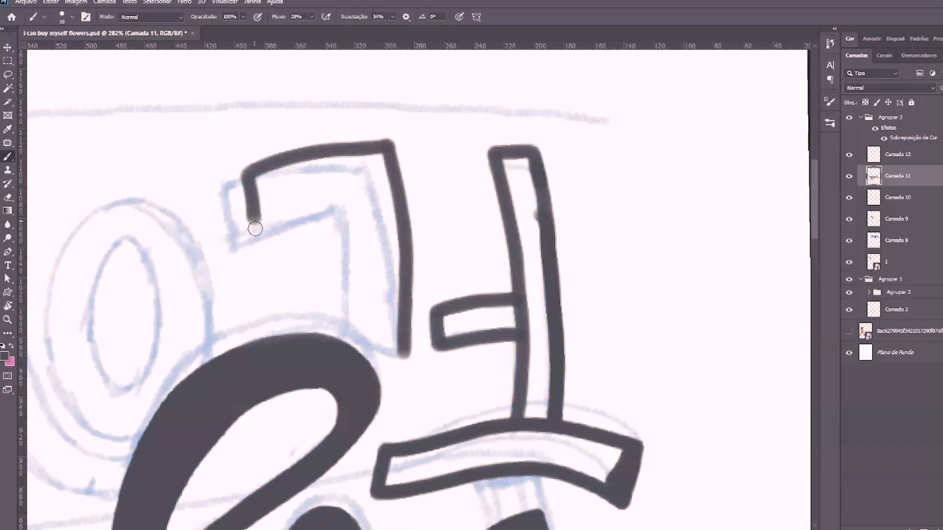
pyautogui.press('r')
pyautogui.moveTo(356, 193)
pyautogui.mouseDown()
pyautogui.moveTo(323, 352)
pyautogui.moveTo(453, 345)
pyautogui.mouseUp()
pyautogui.moveTo(453, 345)
pyautogui.mouseDown()
pyautogui.moveTo(482, 303)
pyautogui.moveTo(417, 238)
pyautogui.moveTo(444, 244)
pyautogui.mouseUp()
pyautogui.press('r')
pyautogui.moveTo(614, 297); pyautogui.dragTo(366, 310)
# Activate Camada 12, enclose the F and L in a closed Pen path and convert it into a selection
pyautogui.click(883, 160)
pyautogui.moveTo(343, 221); pyautogui.dragTo(501, 213)
pyautogui.click(7, 74)
pyautogui.moveTo(144, 69); pyautogui.dragTo(363, 166)
pyautogui.hotkey('ctrl', '-')
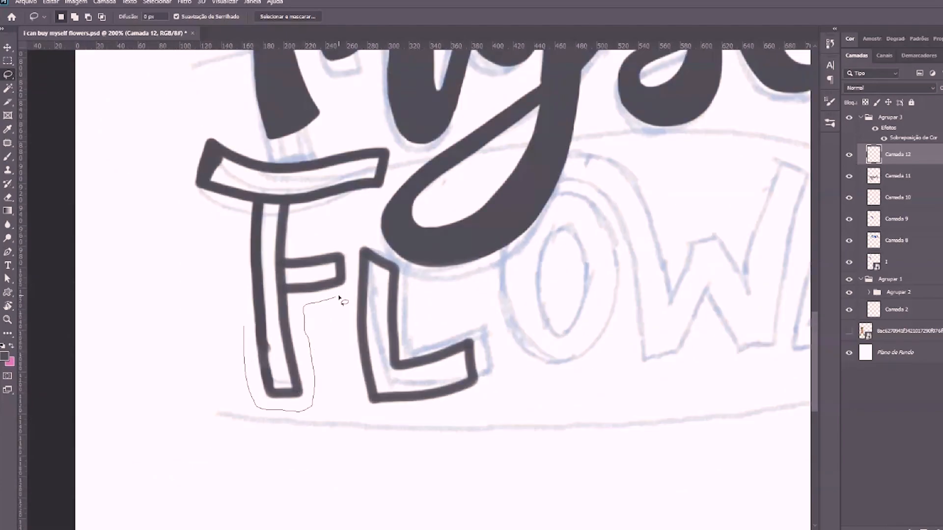
pyautogui.press('p')
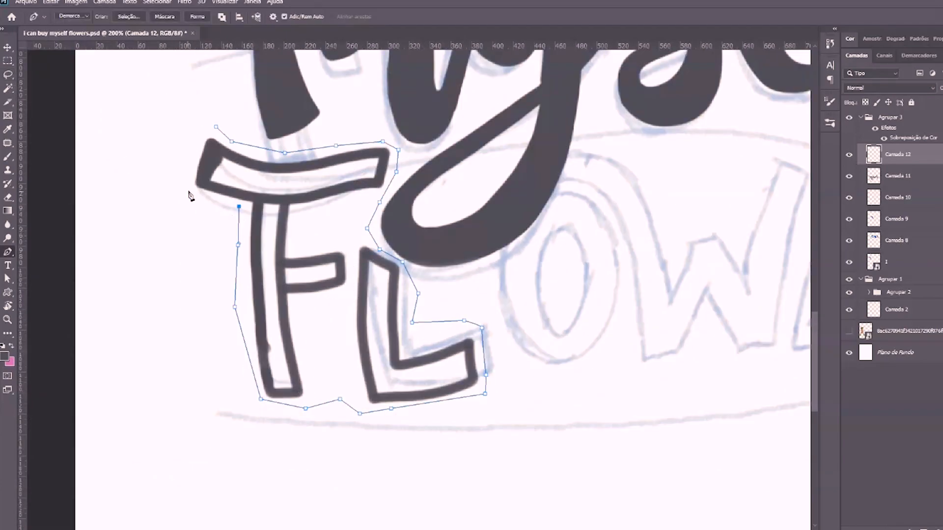
pyautogui.click(216, 127)
pyautogui.click(128, 16)
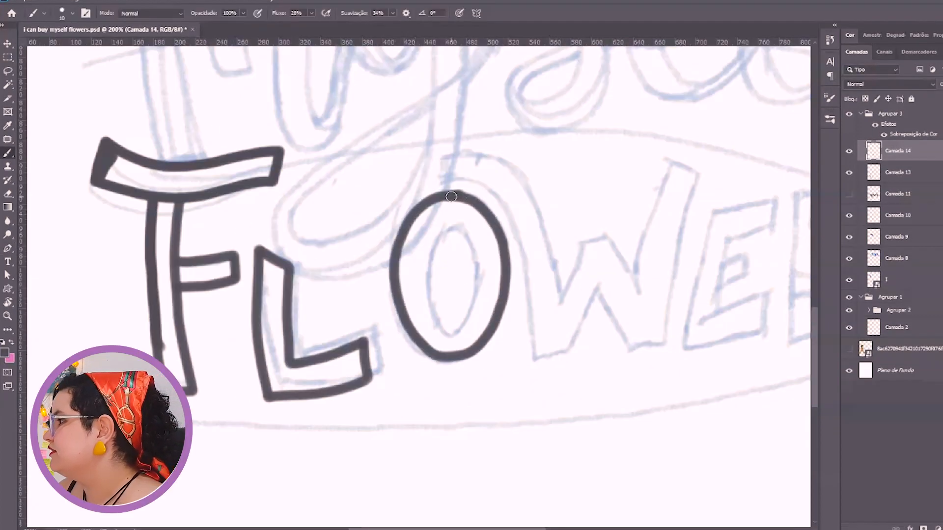
# Draw the inner oval of the O and erase a short stretch at the base of its outer ring
pyautogui.press('e')
pyautogui.press('b')
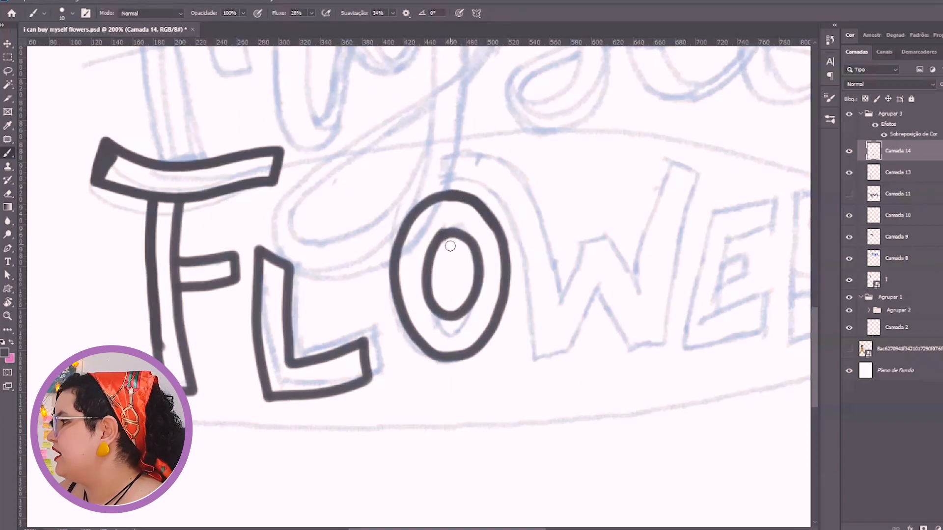
pyautogui.press('e')
pyautogui.moveTo(471, 349); pyautogui.dragTo(486, 341)
pyautogui.press('b')
# Try to redraw the erased stretch of the O's outer ring, undoing the strokes
pyautogui.moveTo(405, 317)
pyautogui.mouseDown()
pyautogui.moveTo(426, 348)
pyautogui.moveTo(446, 351)
pyautogui.moveTo(502, 309)
pyautogui.mouseUp()
pyautogui.hotkey('ctrl', 'z')
pyautogui.press('e')
pyautogui.press('b')
pyautogui.hotkey('ctrl', 'z')
# Rotate the canvas and close the gap in the O's outer ring with a clean stroke
pyautogui.press('r')
pyautogui.moveTo(546, 204); pyautogui.dragTo(560, 329)
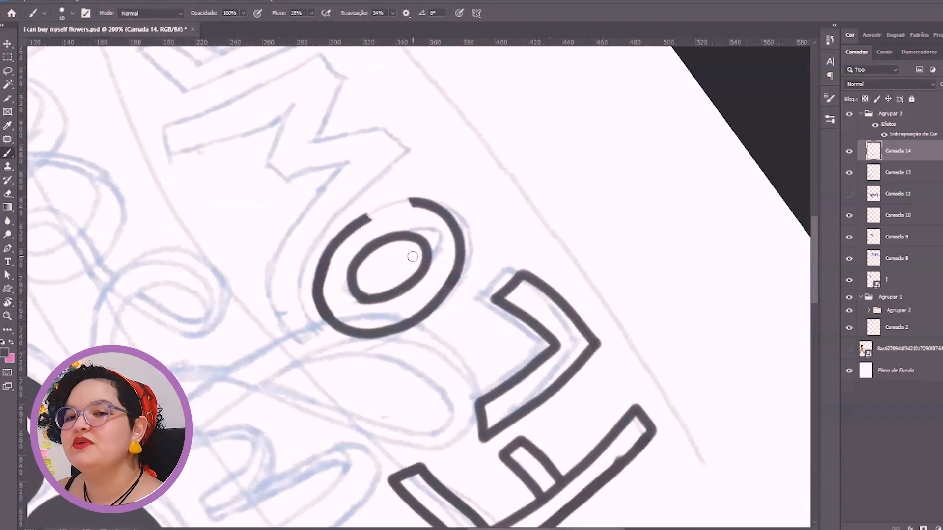
pyautogui.press('b')
pyautogui.moveTo(410, 199)
pyautogui.mouseDown()
pyautogui.moveTo(437, 211)
pyautogui.moveTo(406, 200)
pyautogui.moveTo(327, 264)
pyautogui.mouseUp()
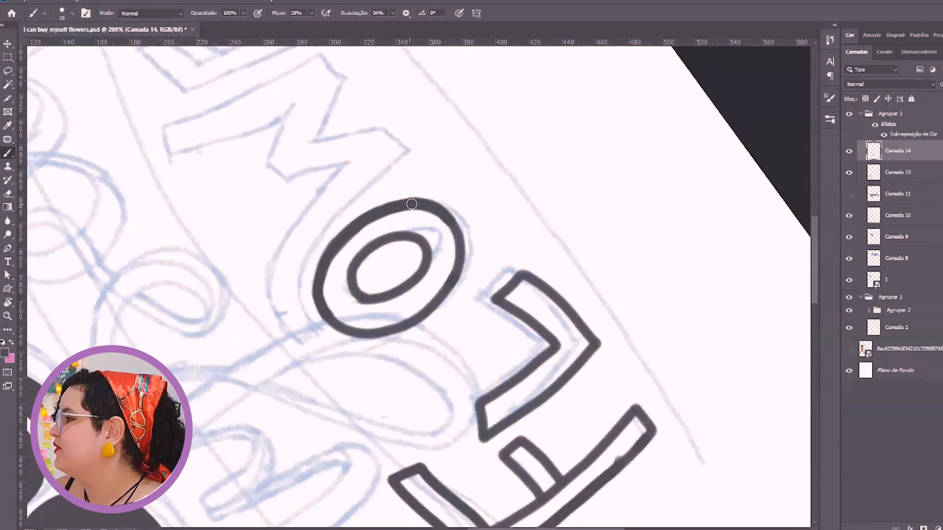
# Show the "myself" lettering again and move the O down beneath the y's tail, beside the L
pyautogui.press('r')
pyautogui.moveTo(497, 234); pyautogui.dragTo(435, 356)
pyautogui.press('v')
pyautogui.click(849, 194)
pyautogui.moveTo(456, 259); pyautogui.dragTo(464, 296)
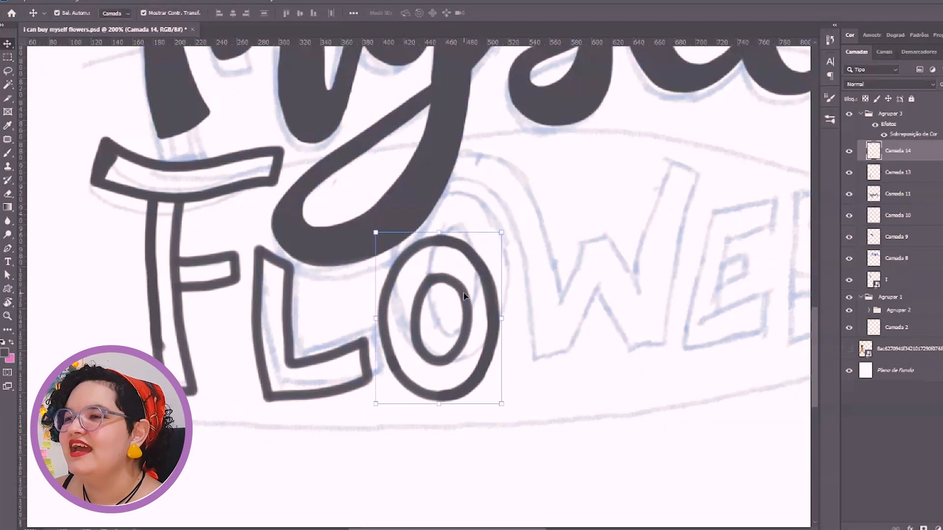
pyautogui.click(570, 231)
# Create a new layer and outline the W of "Flowers" with its curved first arm
pyautogui.moveTo(620, 195); pyautogui.dragTo(454, 224)
pyautogui.press('b')
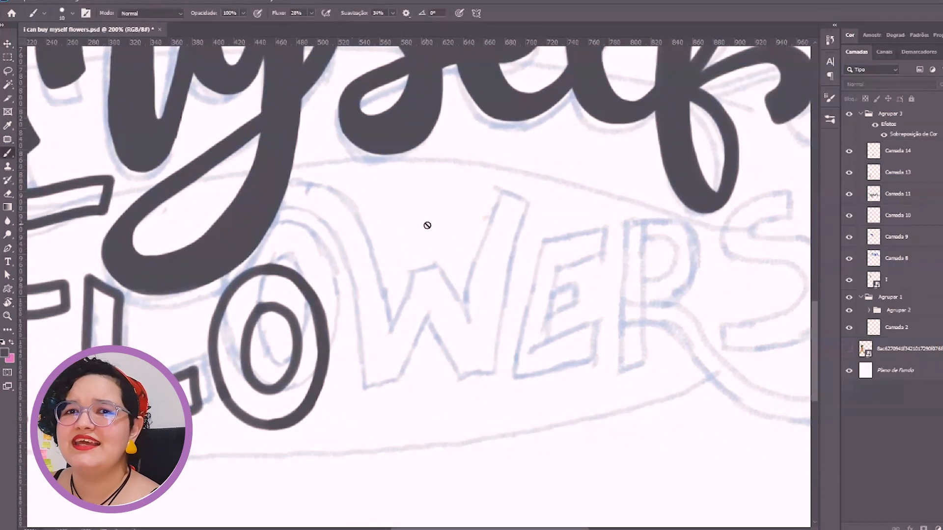
pyautogui.hotkey('ctrl', 'shift', 'alt', 'n')
pyautogui.moveTo(295, 207)
pyautogui.mouseDown()
pyautogui.moveTo(321, 183)
pyautogui.moveTo(372, 245)
pyautogui.moveTo(390, 306)
pyautogui.moveTo(404, 317)
pyautogui.moveTo(418, 256)
pyautogui.moveTo(467, 309)
pyautogui.mouseUp()
pyautogui.moveTo(296, 209)
pyautogui.mouseDown()
pyautogui.moveTo(346, 285)
pyautogui.moveTo(356, 390)
pyautogui.mouseUp()
pyautogui.moveTo(351, 301)
pyautogui.mouseDown()
pyautogui.moveTo(356, 369)
pyautogui.moveTo(407, 380)
pyautogui.moveTo(428, 309)
pyautogui.moveTo(457, 376)
pyautogui.moveTo(495, 375)
pyautogui.mouseUp()
pyautogui.press('r')
pyautogui.moveTo(530, 230); pyautogui.dragTo(518, 360)
pyautogui.moveTo(415, 340); pyautogui.dragTo(540, 314)
pyautogui.moveTo(369, 392)
pyautogui.mouseDown()
pyautogui.moveTo(543, 347)
pyautogui.moveTo(484, 326)
pyautogui.moveTo(427, 339)
pyautogui.mouseUp()
# Rotate the canvas and outline the E of "Flowers" next to the W
pyautogui.press('r')
pyautogui.moveTo(513, 340)
pyautogui.mouseDown()
pyautogui.moveTo(542, 283)
pyautogui.moveTo(556, 196)
pyautogui.moveTo(526, 242)
pyautogui.moveTo(400, 238)
pyautogui.moveTo(530, 256)
pyautogui.mouseUp()
pyautogui.press('r')
pyautogui.moveTo(387, 234); pyautogui.dragTo(393, 314)
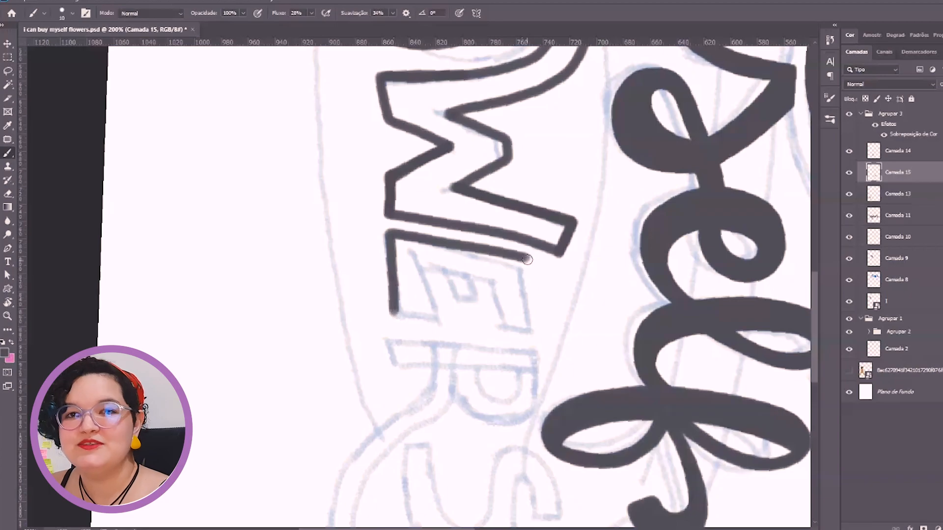
pyautogui.moveTo(525, 255); pyautogui.dragTo(533, 335)
pyautogui.moveTo(395, 314)
pyautogui.mouseDown()
pyautogui.moveTo(435, 320)
pyautogui.moveTo(422, 268)
pyautogui.mouseUp()
pyautogui.moveTo(422, 267); pyautogui.dragTo(504, 278)
pyautogui.moveTo(504, 278)
pyautogui.mouseDown()
pyautogui.moveTo(512, 334)
pyautogui.moveTo(532, 334)
pyautogui.mouseUp()
pyautogui.moveTo(476, 277); pyautogui.dragTo(478, 307)
pyautogui.moveTo(478, 307)
pyautogui.mouseDown()
pyautogui.moveTo(454, 310)
pyautogui.moveTo(449, 272)
pyautogui.moveTo(376, 157)
pyautogui.moveTo(371, 186)
pyautogui.mouseUp()
# Outline the R of "Flowers" with its long curved leg, undoing the first stroke
pyautogui.press('r')
pyautogui.press('r')
pyautogui.moveTo(527, 142); pyautogui.dragTo(555, 388)
pyautogui.hotkey('ctrl', 'z')
pyautogui.moveTo(375, 338)
pyautogui.mouseDown()
pyautogui.moveTo(516, 341)
pyautogui.moveTo(521, 388)
pyautogui.moveTo(439, 379)
pyautogui.mouseUp()
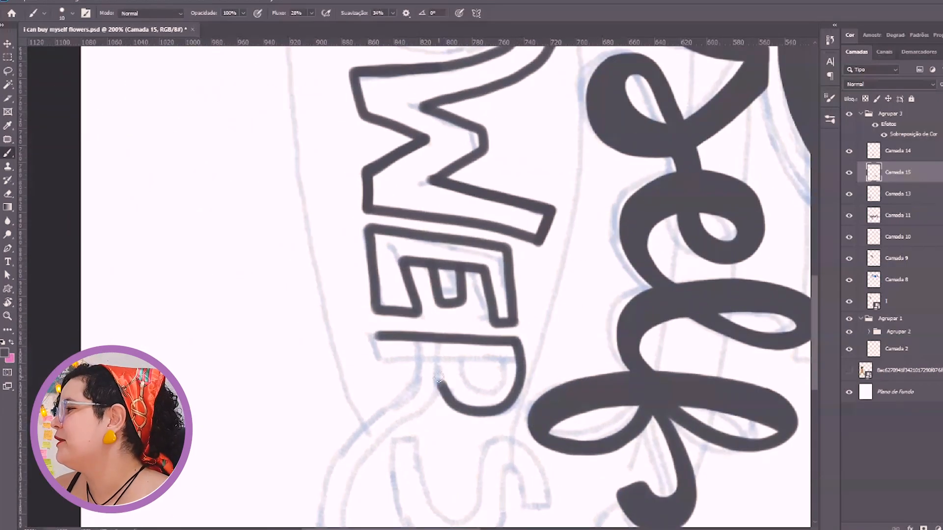
pyautogui.moveTo(378, 353); pyautogui.dragTo(422, 362)
pyautogui.moveTo(430, 399)
pyautogui.mouseDown()
pyautogui.moveTo(484, 251)
pyautogui.moveTo(405, 364)
pyautogui.mouseUp()
pyautogui.moveTo(474, 211)
pyautogui.mouseDown()
pyautogui.moveTo(391, 297)
pyautogui.moveTo(374, 361)
pyautogui.moveTo(408, 366)
pyautogui.moveTo(415, 274)
pyautogui.moveTo(475, 212)
pyautogui.mouseUp()
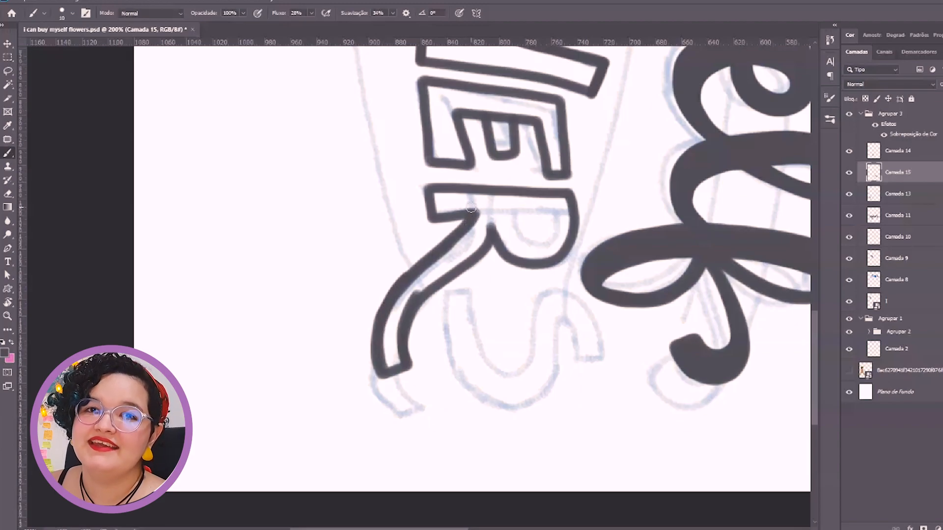
pyautogui.moveTo(513, 210)
pyautogui.mouseDown()
pyautogui.moveTo(555, 227)
pyautogui.moveTo(511, 211)
pyautogui.moveTo(539, 246)
pyautogui.moveTo(382, 174)
pyautogui.mouseUp()
# Straighten the canvas and outline the S of "Flowers" on its own layer
pyautogui.press('r')
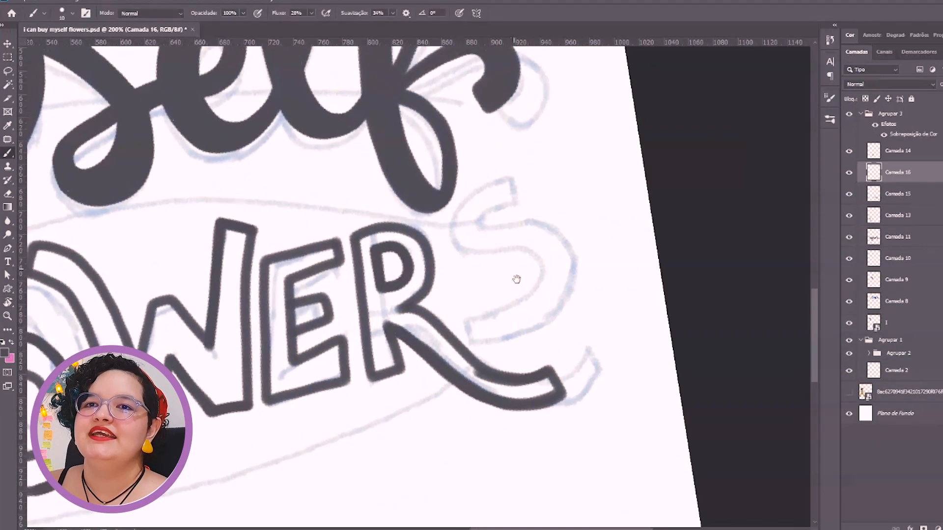
pyautogui.moveTo(514, 226)
pyautogui.mouseDown()
pyautogui.moveTo(570, 258)
pyautogui.moveTo(566, 244)
pyautogui.moveTo(575, 267)
pyautogui.moveTo(556, 319)
pyautogui.moveTo(479, 339)
pyautogui.mouseUp()
pyautogui.moveTo(520, 173)
pyautogui.mouseDown()
pyautogui.moveTo(467, 195)
pyautogui.moveTo(460, 240)
pyautogui.moveTo(523, 247)
pyautogui.moveTo(540, 263)
pyautogui.moveTo(525, 253)
pyautogui.moveTo(533, 250)
pyautogui.moveTo(532, 292)
pyautogui.moveTo(480, 301)
pyautogui.moveTo(482, 342)
pyautogui.mouseUp()
pyautogui.press('r')
pyautogui.moveTo(558, 247); pyautogui.dragTo(562, 269)
pyautogui.moveTo(466, 250); pyautogui.dragTo(648, 258)
# Move the S down and close to the R, resting it above the R's curved leg
pyautogui.hotkey('ctrl', '0')
pyautogui.hotkey('ctrl', '+')
pyautogui.moveTo(418, 426); pyautogui.dragTo(444, 280)
pyautogui.press('v')
pyautogui.moveTo(635, 327); pyautogui.dragTo(650, 351)
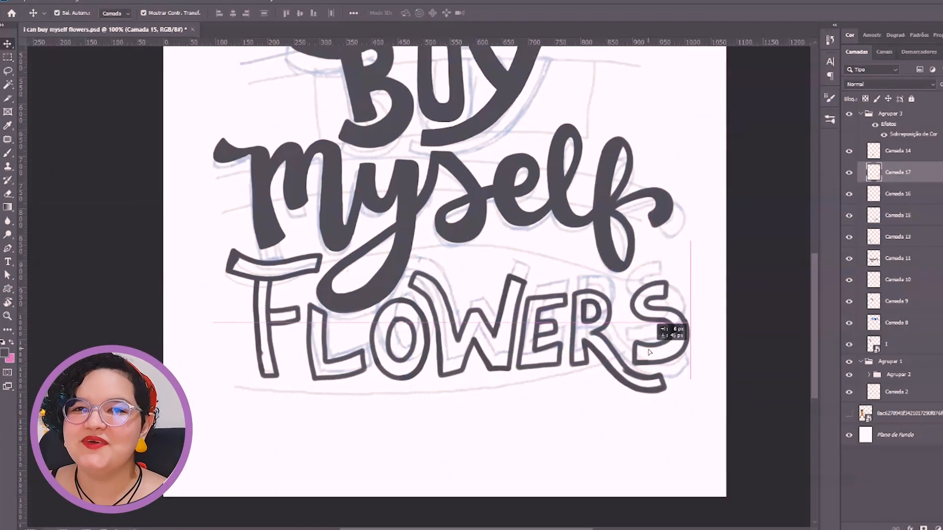
pyautogui.moveTo(653, 309); pyautogui.dragTo(645, 302)
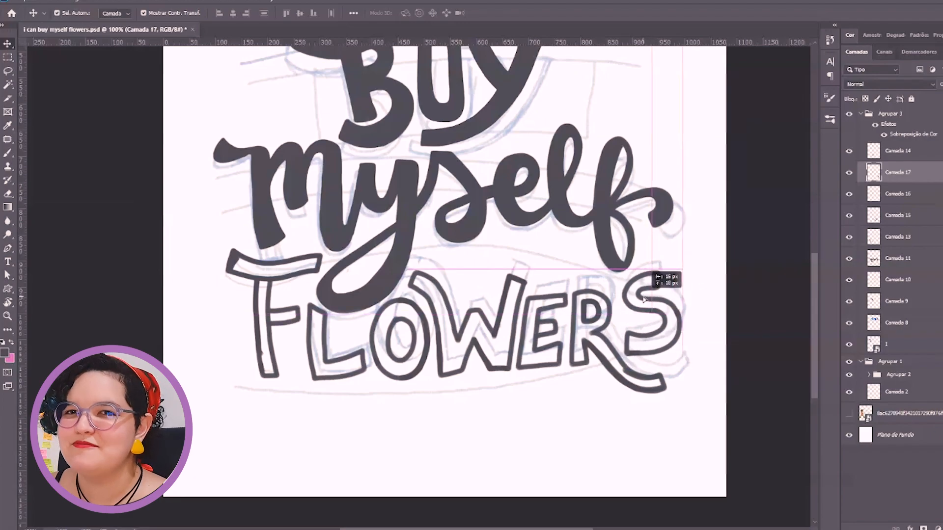
pyautogui.click(692, 304)
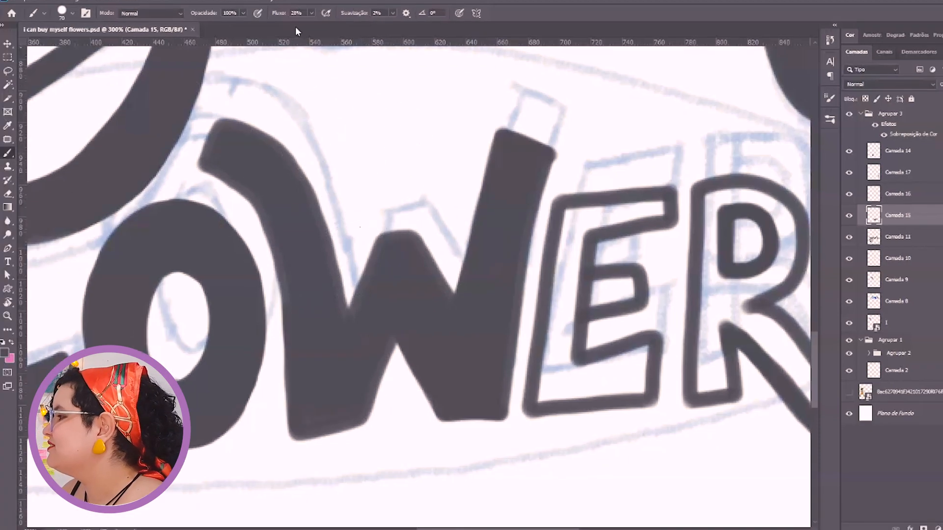
# Raise the brush flow to 69% and try brushing over the W, undoing the strokes
pyautogui.moveTo(277, 13); pyautogui.dragTo(261, 14)
pyautogui.moveTo(242, 180); pyautogui.dragTo(325, 137)
pyautogui.hotkey('ctrl', 'z')
pyautogui.moveTo(255, 236); pyautogui.dragTo(333, 148)
pyautogui.hotkey('ctrl', 'z')
# Select the W with the Quick Selection tool and paint it solid with a large brush
pyautogui.click(7, 85)
pyautogui.click(71, 94)
pyautogui.click(276, 180)
pyautogui.press('b')
pyautogui.moveTo(241, 160)
pyautogui.mouseDown()
pyautogui.moveTo(434, 240)
pyautogui.moveTo(370, 307)
pyautogui.mouseUp()
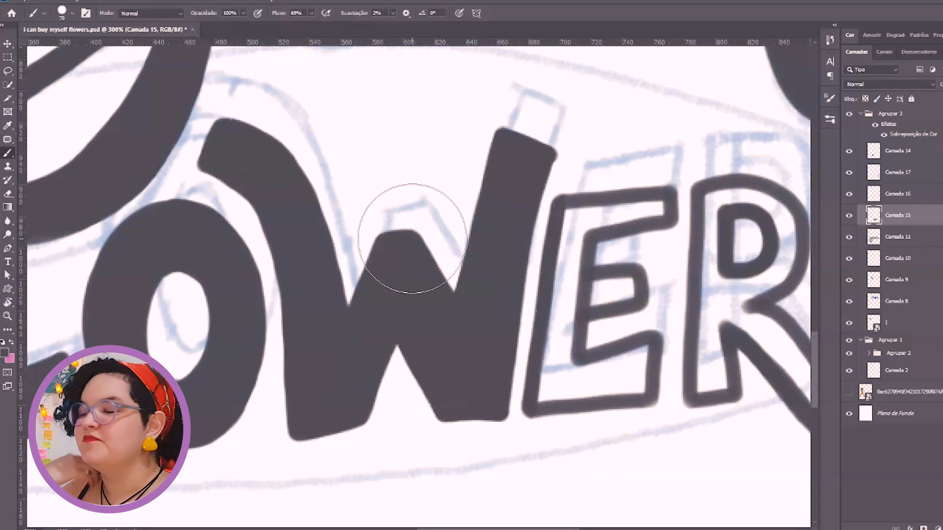
pyautogui.hscroll(5, 400, 231)
pyautogui.press('w')
pyautogui.click(848, 216)
pyautogui.click(849, 216)
pyautogui.press('b')
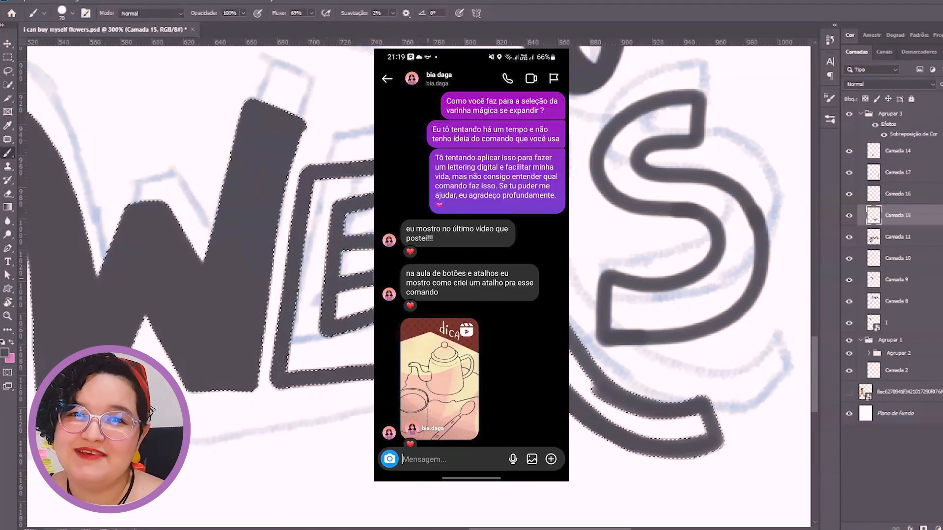
# Select the inside of the E with the Magic Wand and paint it solid
pyautogui.press('w')
pyautogui.hotkey('shift', 'w')
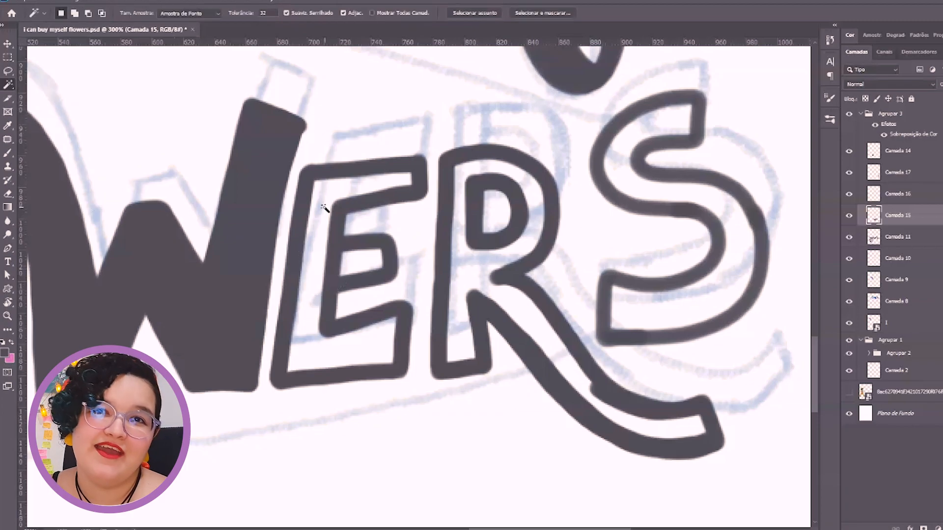
pyautogui.press('b')
pyautogui.moveTo(319, 216)
pyautogui.mouseDown()
pyautogui.moveTo(292, 304)
pyautogui.moveTo(373, 322)
pyautogui.moveTo(362, 263)
pyautogui.mouseUp()
pyautogui.press('w')
pyautogui.click(354, 273)
pyautogui.press('b')
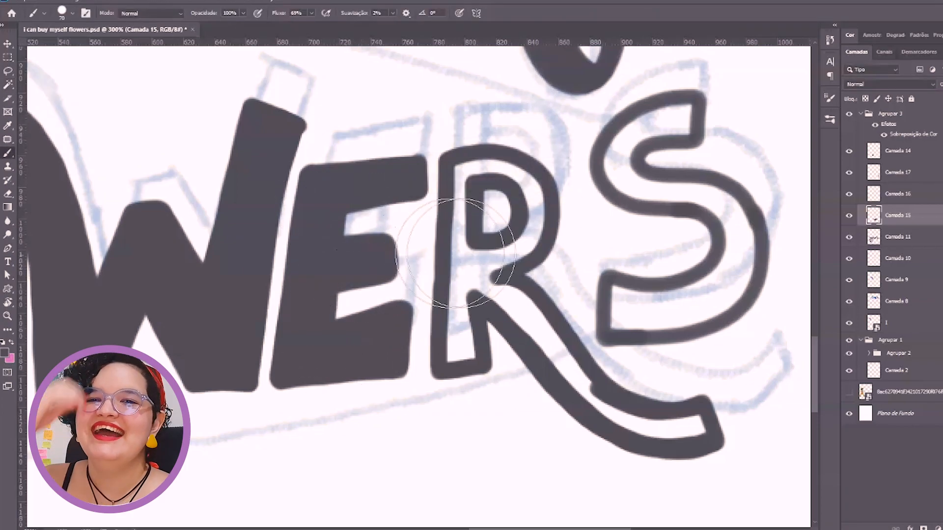
# Select the inside of the R with the Magic Wand, paint it solid and deselect
pyautogui.moveTo(461, 253); pyautogui.dragTo(362, 247)
pyautogui.press('w')
pyautogui.click(371, 276)
pyautogui.press('b')
pyautogui.moveTo(432, 231); pyautogui.dragTo(642, 448)
pyautogui.hotkey('ctrl', 'd')
# Select the inside of the S with the Magic Wand, expand the selection, paint it solid and deselect
pyautogui.moveTo(595, 230)
pyautogui.mouseDown()
pyautogui.moveTo(575, 244)
pyautogui.moveTo(400, 258)
pyautogui.mouseUp()
pyautogui.press('w')
pyautogui.click(326, 205)
pyautogui.hotkey('alt', 's')
pyautogui.press('m')
pyautogui.press('e')
pyautogui.press('Return')
pyautogui.press('b')
pyautogui.moveTo(348, 178); pyautogui.dragTo(368, 300)
pyautogui.hotkey('ctrl', 'd')
pyautogui.moveTo(356, 254); pyautogui.dragTo(500, 292)
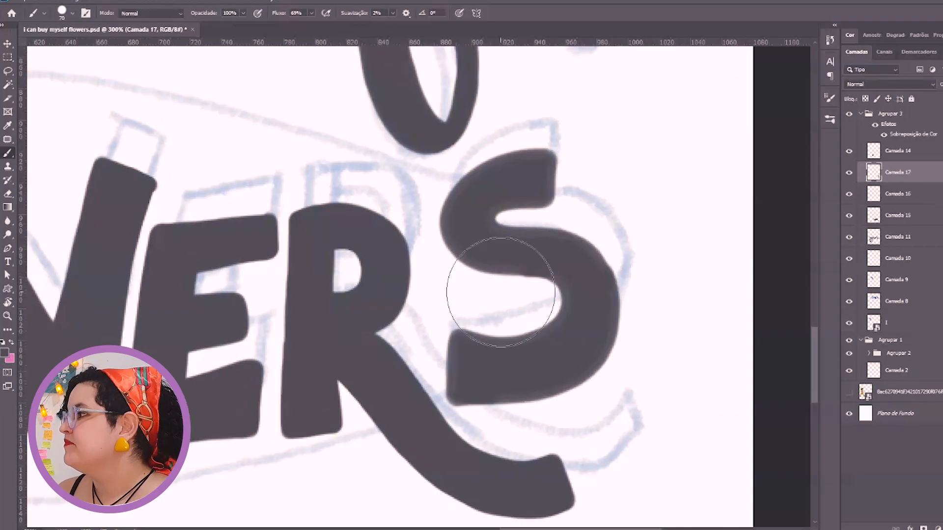
# Select the S with the Quick Selection tool, paint over it to even out the fill and deselect
pyautogui.click(7, 85)
pyautogui.click(36, 99)
pyautogui.moveTo(483, 368)
pyautogui.mouseDown()
pyautogui.moveTo(503, 184)
pyautogui.moveTo(535, 178)
pyautogui.mouseUp()
pyautogui.press('b')
pyautogui.moveTo(479, 364)
pyautogui.mouseDown()
pyautogui.moveTo(561, 275)
pyautogui.moveTo(526, 169)
pyautogui.mouseUp()
pyautogui.hotkey('ctrl', 'd')
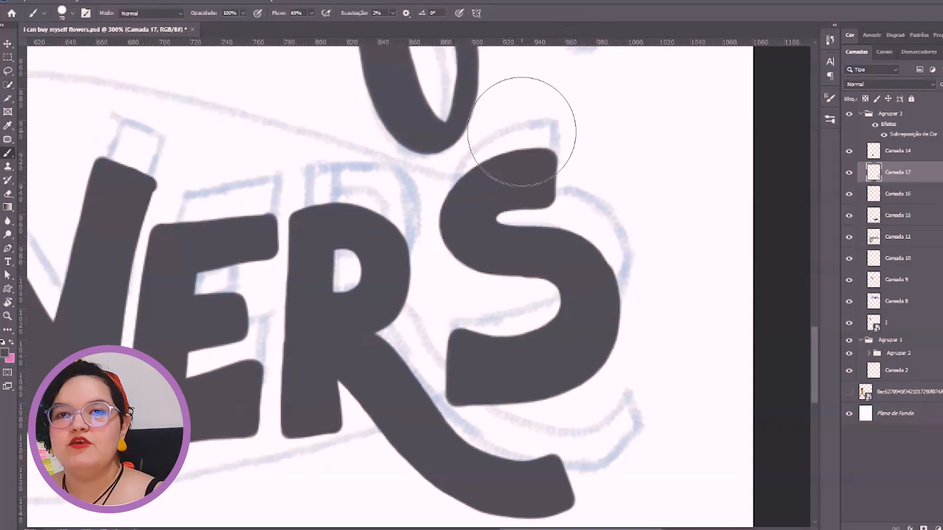
# Select layer Camada 15, which holds the E of FLOWERS, and look at the Eraser's brush presets
pyautogui.hotkey('ctrl', '0')
pyautogui.press('v')
pyautogui.click(482, 358)
pyautogui.click(481, 429)
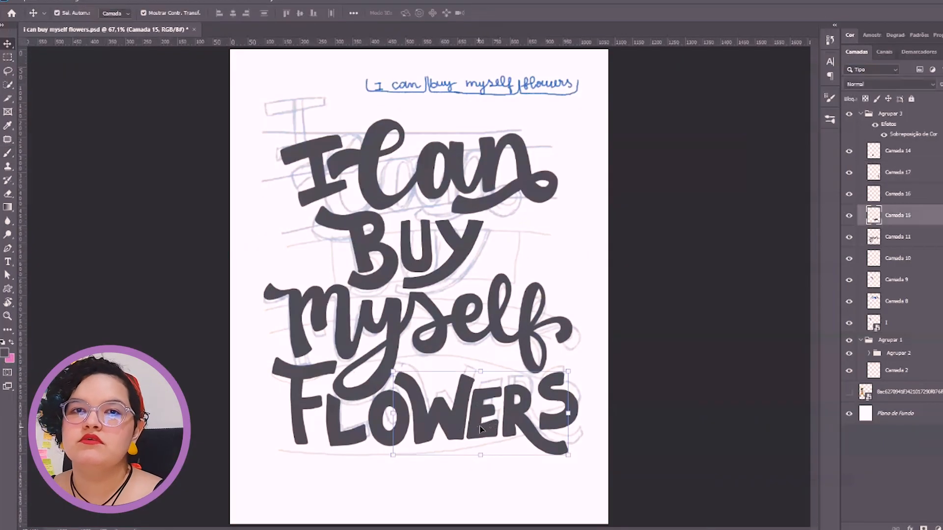
pyautogui.hotkey('ctrl', '+')
pyautogui.hotkey('ctrl', '+')
pyautogui.hotkey('ctrl', '+')
pyautogui.moveTo(473, 429); pyautogui.dragTo(341, 169)
pyautogui.press('e')
pyautogui.click(73, 14)
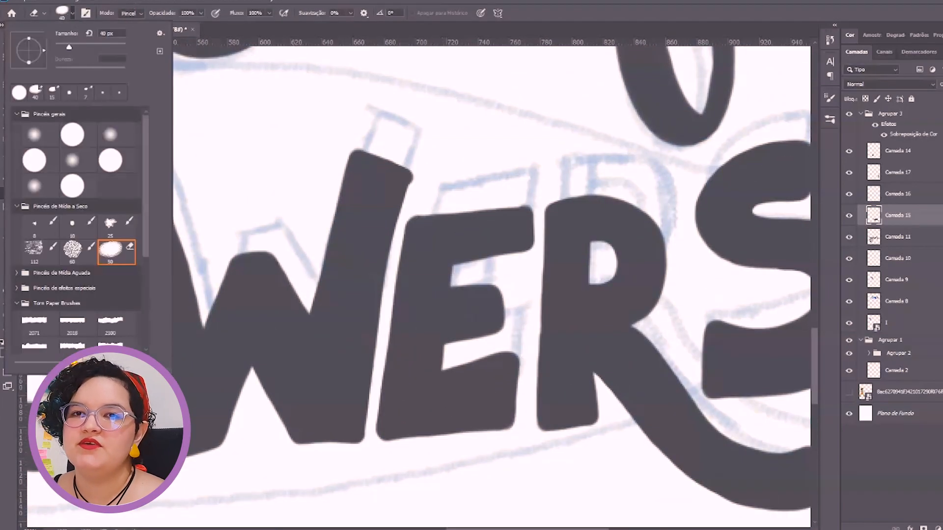
pyautogui.press('Escape')
# Outline the E's upper gap with straight Pen tool segments, convert the path to a selection and erase inside it
pyautogui.press('p')
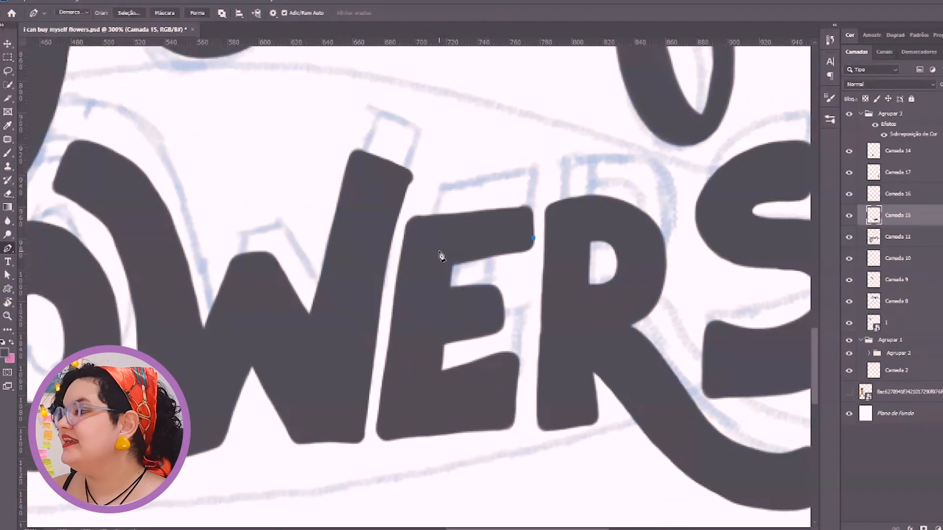
pyautogui.click(442, 255)
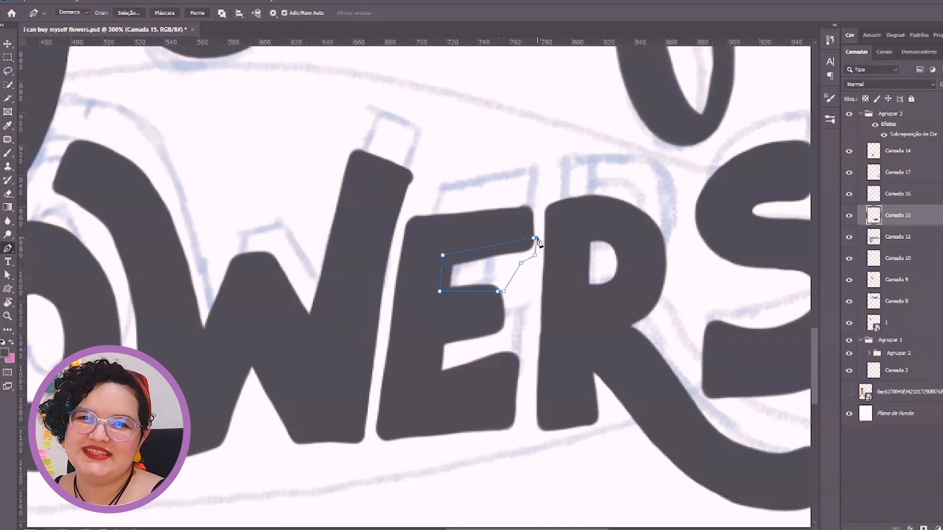
pyautogui.click(129, 14)
pyautogui.press('Return')
pyautogui.press('e')
pyautogui.moveTo(530, 182); pyautogui.dragTo(466, 273)
# Draw a straight-edged Pen path around the E's lower gap and along the ends of its middle and lower arms
pyautogui.press('p')
pyautogui.click(498, 285)
pyautogui.click(500, 326)
pyautogui.click(443, 337)
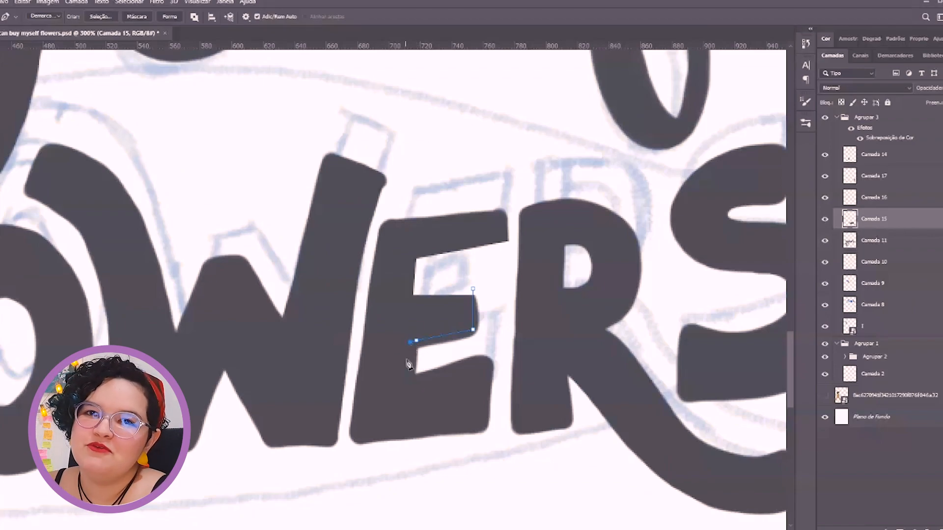
pyautogui.click(482, 424)
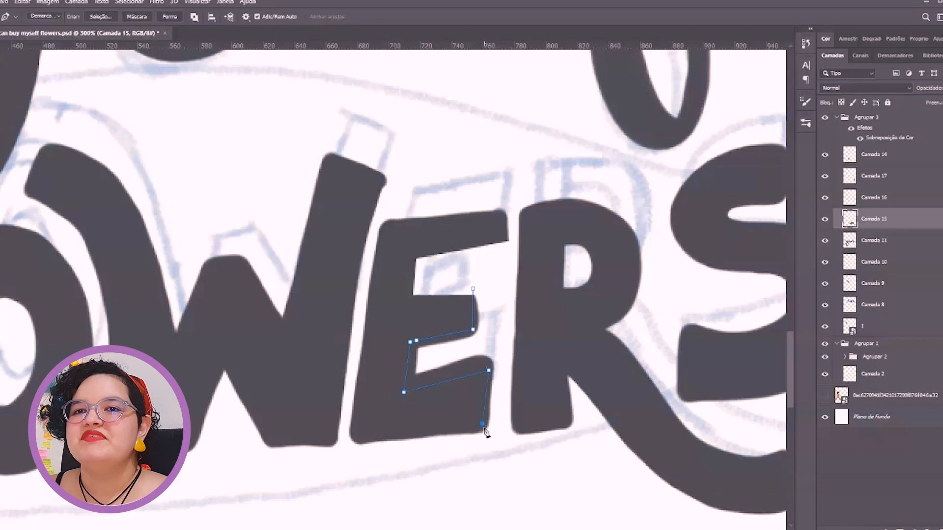
pyautogui.click(495, 432)
pyautogui.click(500, 361)
pyautogui.click(496, 344)
# Convert the path to a new selection with a 0-pixel feather radius, erase the enclosed parts of the E and deselect
pyautogui.click(101, 17)
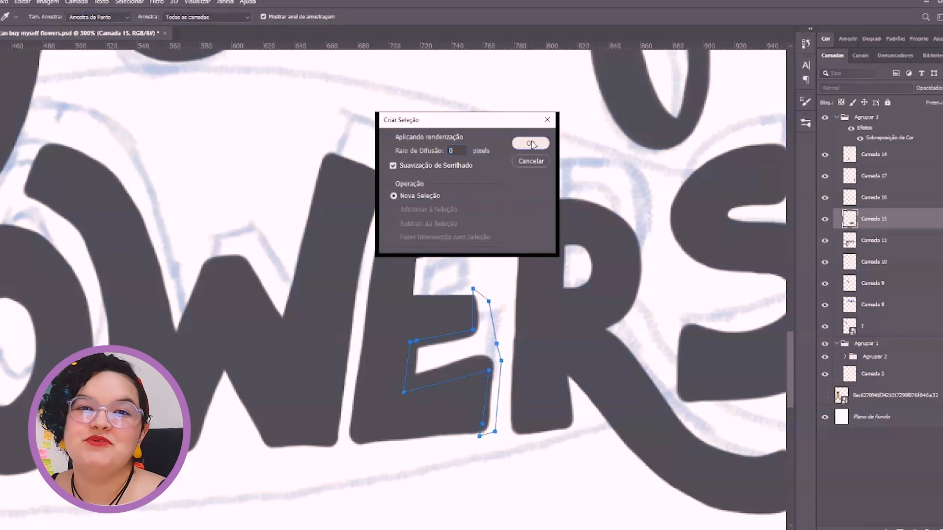
pyautogui.click(532, 143)
pyautogui.press('e')
pyautogui.moveTo(493, 314)
pyautogui.mouseDown()
pyautogui.moveTo(452, 378)
pyautogui.moveTo(510, 370)
pyautogui.mouseUp()
pyautogui.hotkey('ctrl', 'd')
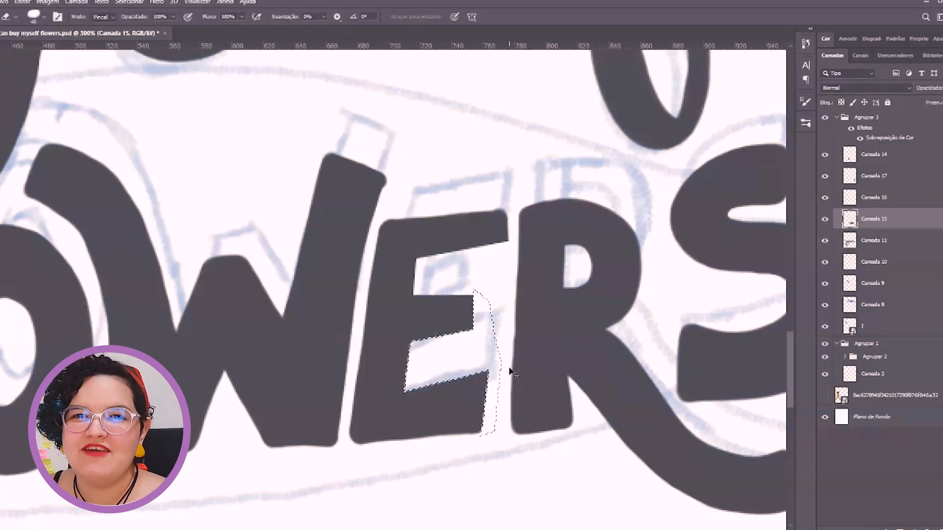
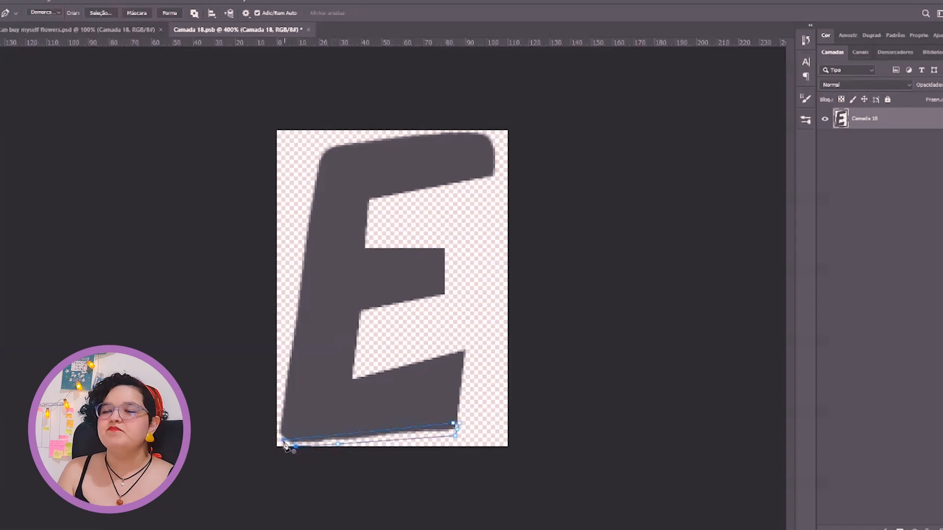
# Erase the uneven strip along the E's bottom edge and close the letter's smart object document
pyautogui.press('e')
pyautogui.moveTo(290, 437); pyautogui.dragTo(481, 428)
pyautogui.click(309, 30)
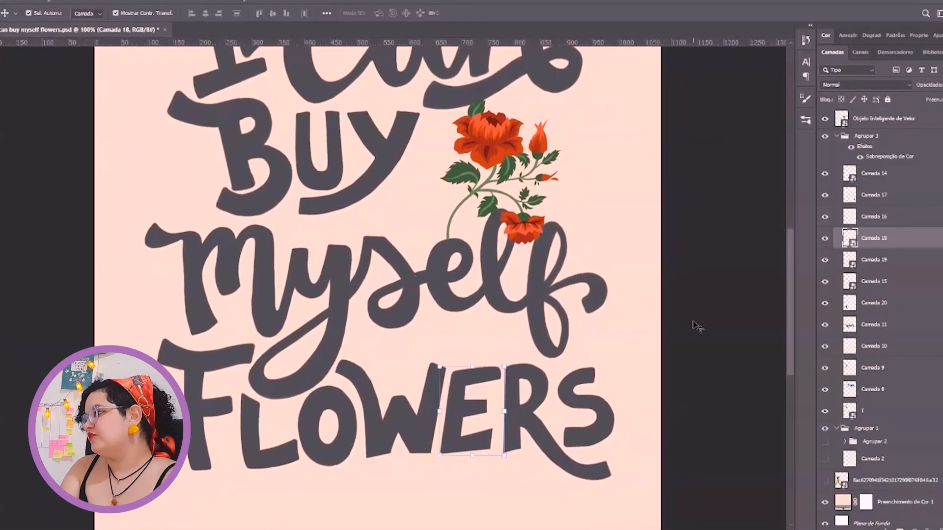
# Give Camada 8, which holds the word Can, a Color Overlay in the orange-red sampled from the large flower
pyautogui.press('v')
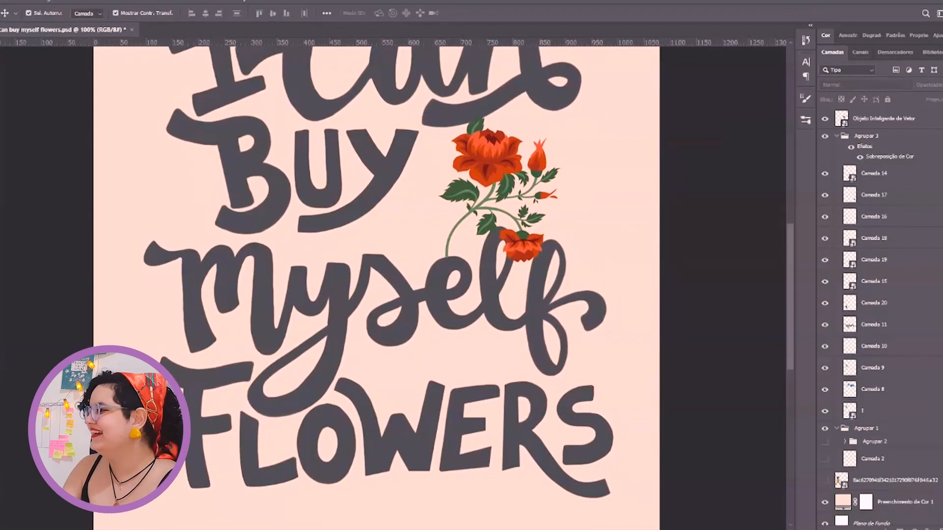
pyautogui.moveTo(373, 192); pyautogui.dragTo(413, 305)
pyautogui.click(344, 221)
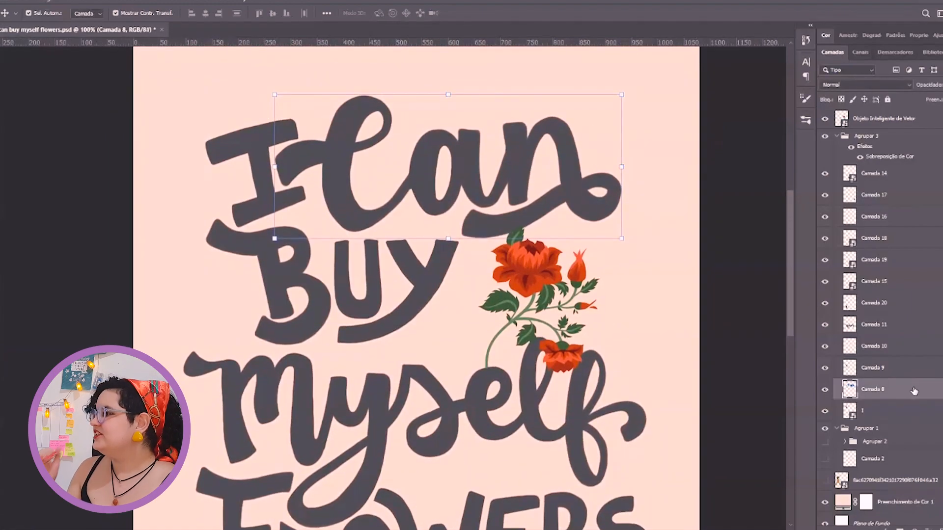
pyautogui.doubleClick(918, 388)
pyautogui.click(573, 293)
pyautogui.click(830, 189)
pyautogui.click(509, 274)
pyautogui.click(908, 290)
pyautogui.click(928, 170)
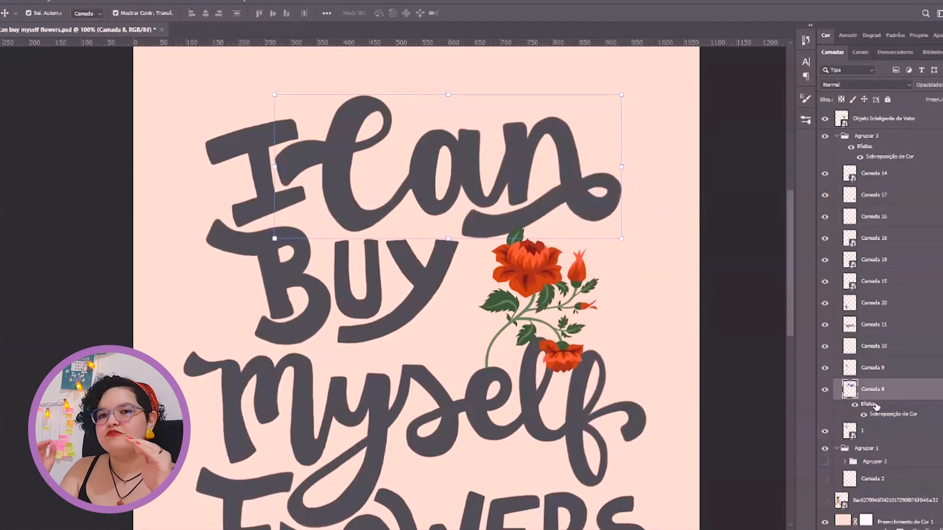
# Merge the BUY layers Camada 9 and Camada 10 and apply the same orange Color Overlay to the result
pyautogui.click(337, 309)
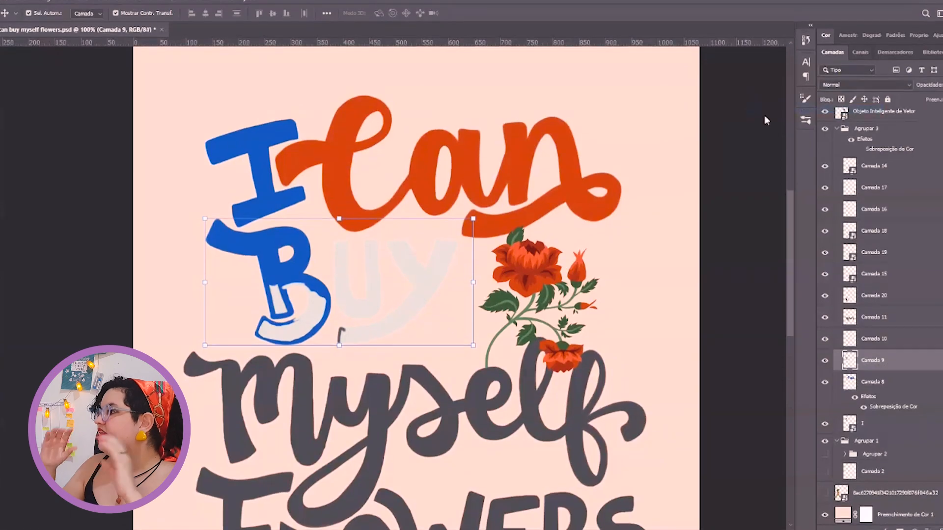
pyautogui.hotkey('ctrl', 'e')
pyautogui.click(874, 338)
pyautogui.doubleClick(917, 340)
pyautogui.click(570, 293)
pyautogui.click(928, 170)
# Open the layer style settings of the layer holding the letter I
pyautogui.click(266, 148)
pyautogui.doubleClick(909, 423)
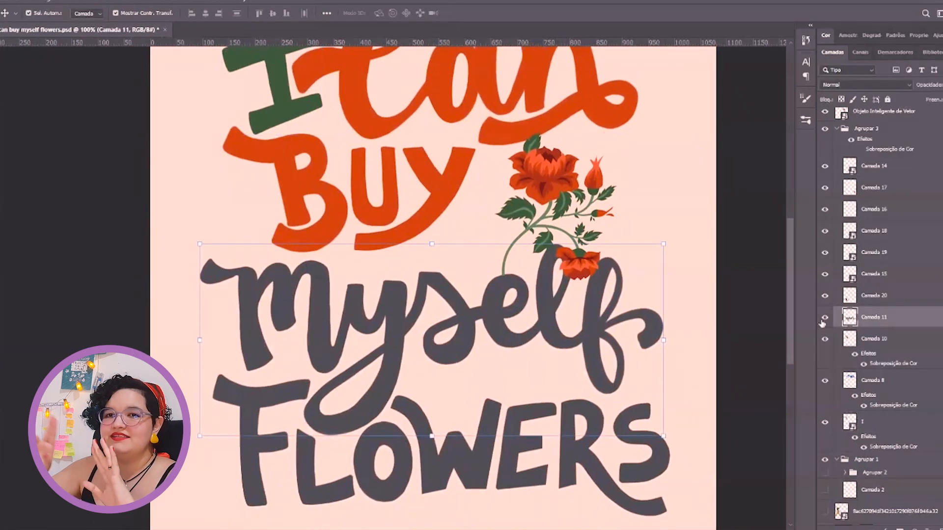
# Examine the edges of the myself lettering on Camada 11 up close
pyautogui.press('z')
pyautogui.click(453, 335)
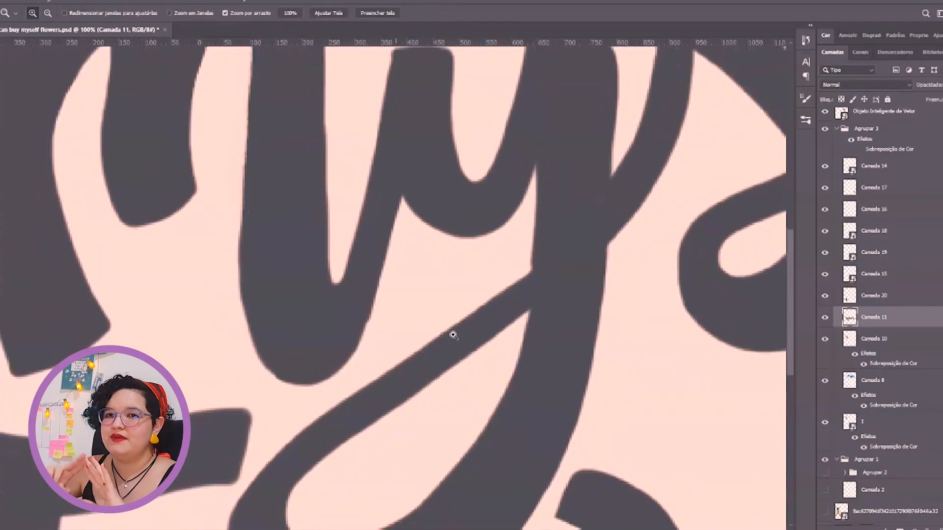
pyautogui.press('b')
pyautogui.scroll(2, 433, 290)
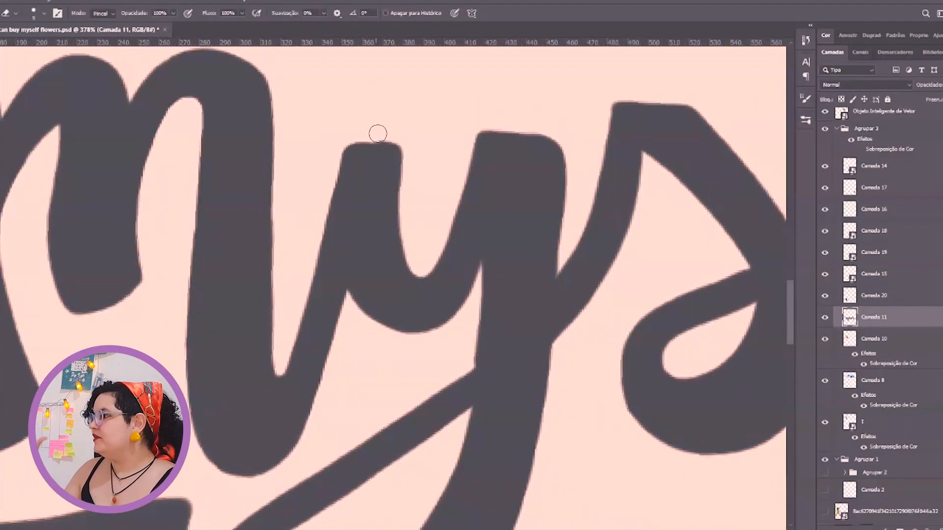
pyautogui.scroll(-4, 465, 153)
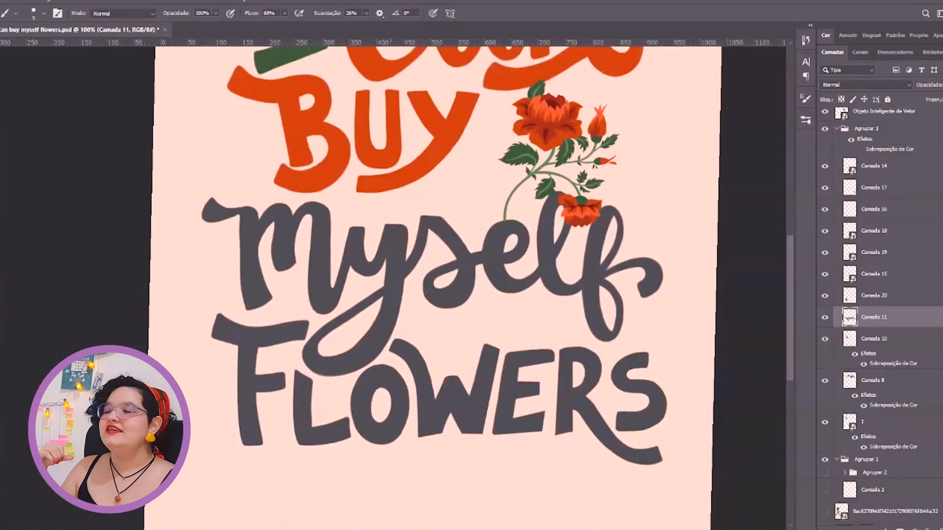
pyautogui.scroll(5, 365, 226)
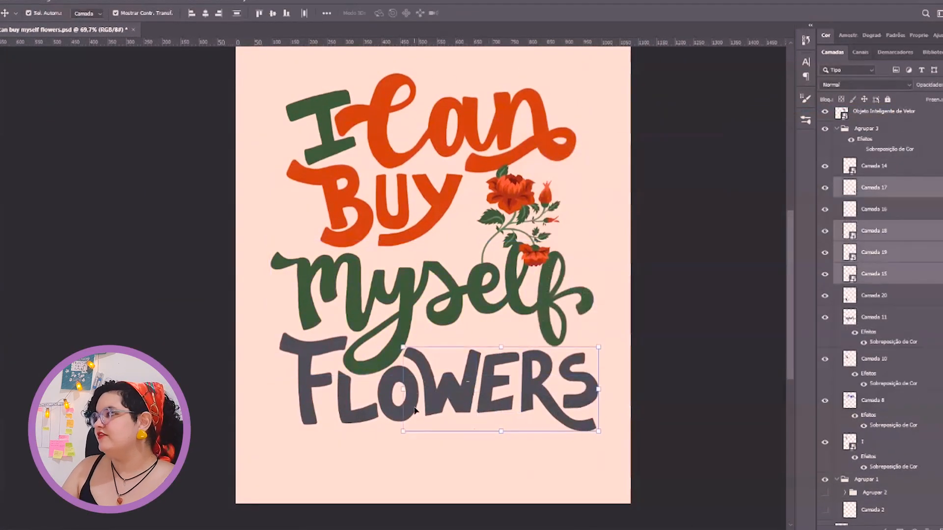
# Adjust the Inner Shadow on Camada 8, which holds the word Can
pyautogui.click(871, 174)
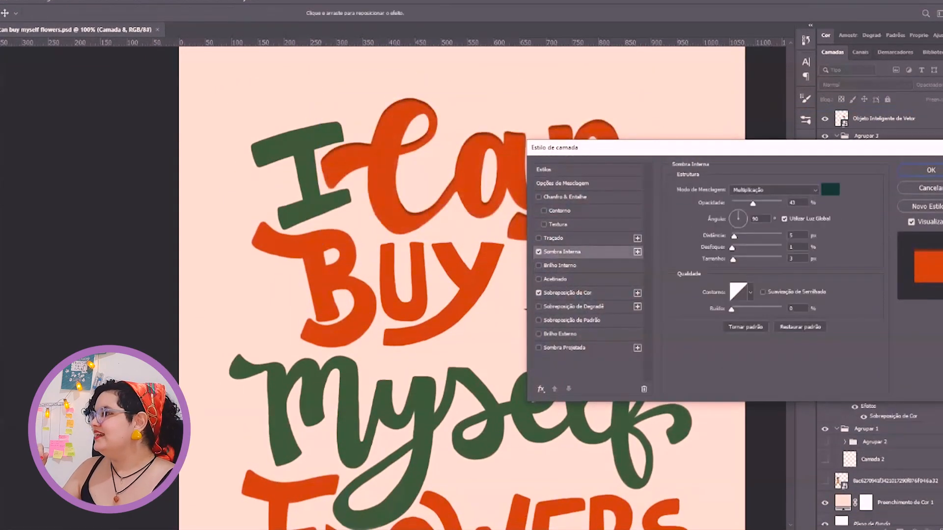
pyautogui.moveTo(736, 260); pyautogui.dragTo(732, 215)
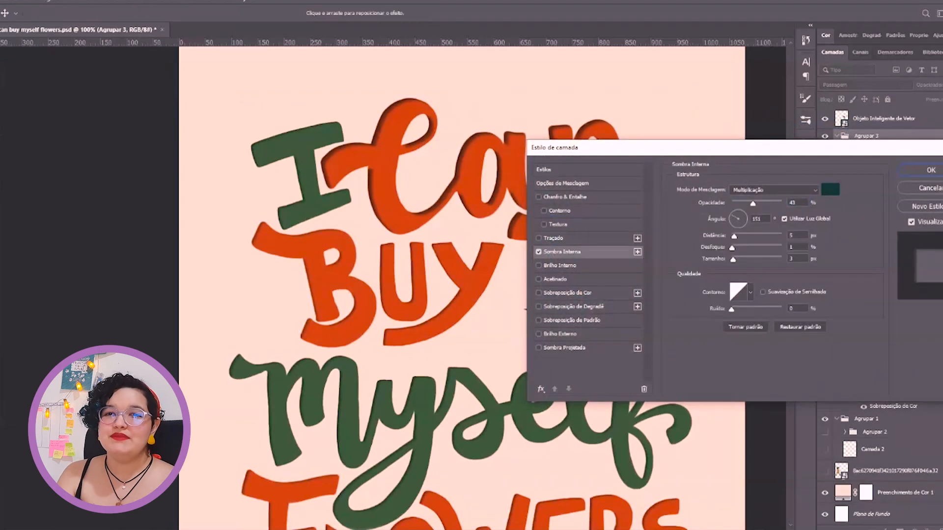
# Apply an Inner Shadow to the lettering group Agrupar 3, with slightly increased distance and opacity
pyautogui.moveTo(734, 237); pyautogui.dragTo(736, 237)
pyautogui.moveTo(752, 203); pyautogui.dragTo(759, 203)
pyautogui.click(930, 170)
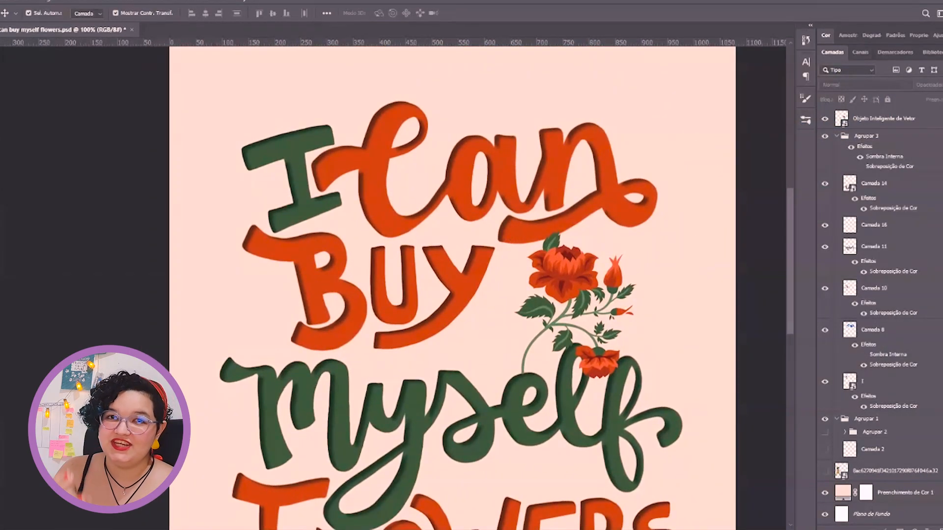
# Place a large red flower with green leaves over the top of the E and R in FLOWERS
pyautogui.moveTo(648, 297); pyautogui.dragTo(651, 261)
pyautogui.moveTo(328, 307); pyautogui.dragTo(514, 336)
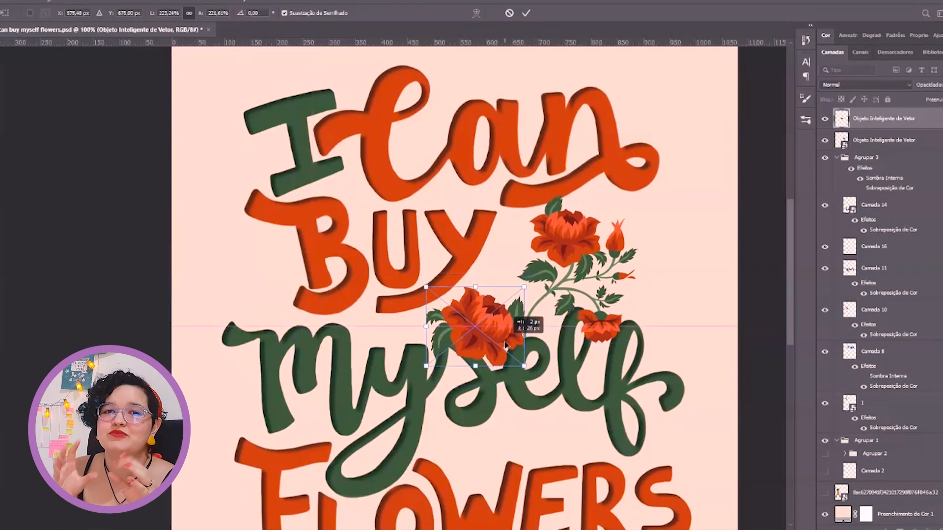
pyautogui.press('Return')
pyautogui.moveTo(460, 363); pyautogui.dragTo(536, 375)
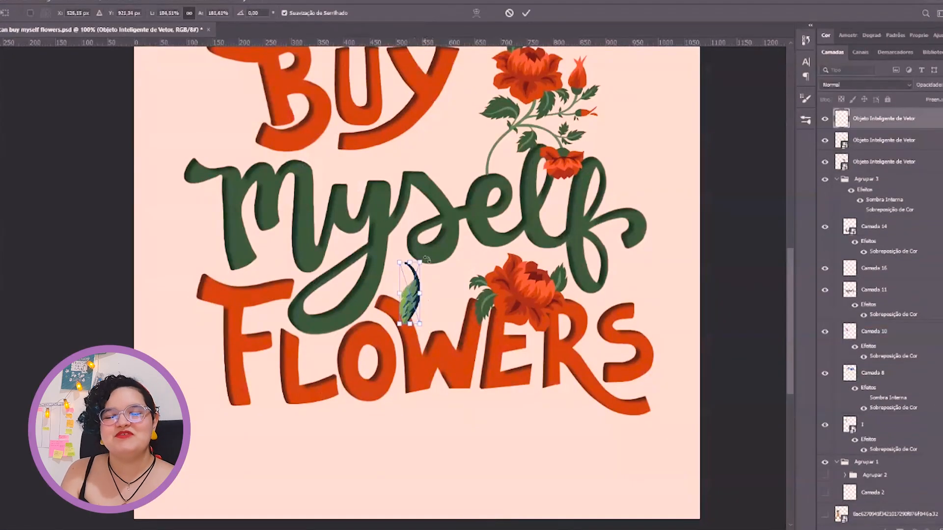
# Position a leaf beside the B of BUY and rotate and move a dark leaf beneath the R's tail in FLOWERS
pyautogui.moveTo(406, 298); pyautogui.dragTo(288, 150)
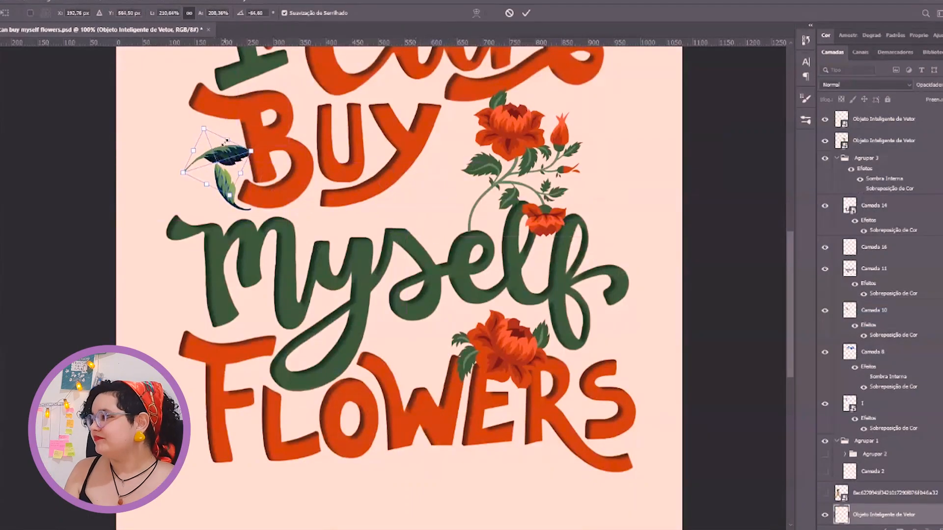
pyautogui.moveTo(204, 138); pyautogui.dragTo(452, 208)
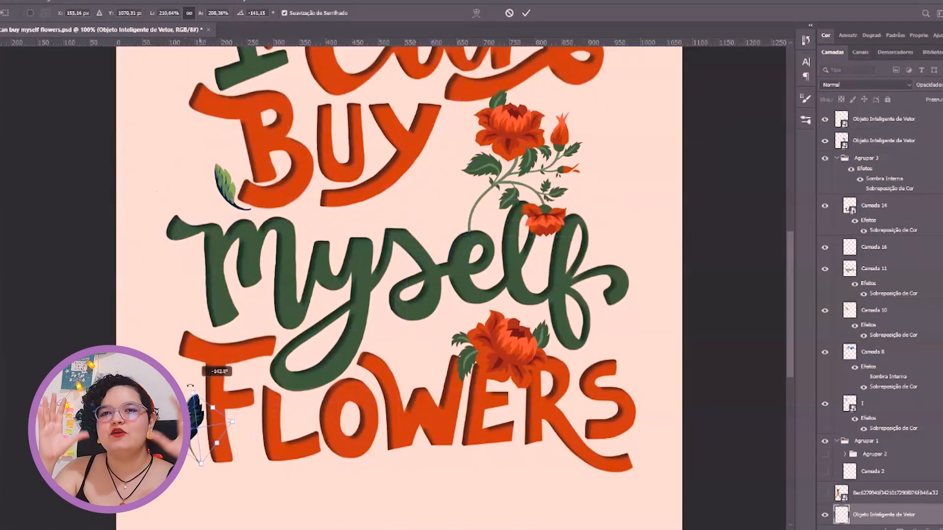
pyautogui.moveTo(194, 386); pyautogui.dragTo(568, 475)
pyautogui.press('Return')
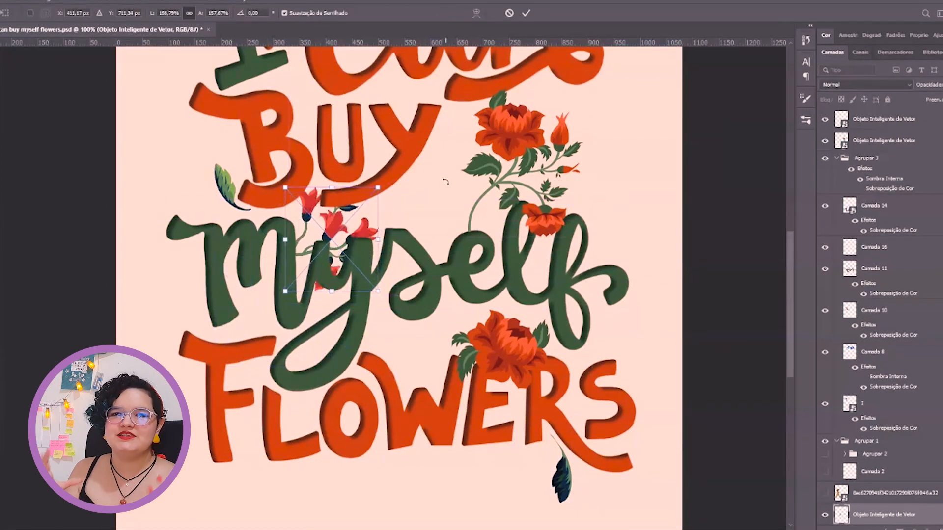
# Paste another floral element and fit the red bell flowers, rotated about 155°, into the poster's upper-right corner
pyautogui.hotkey('ctrl', 'v')
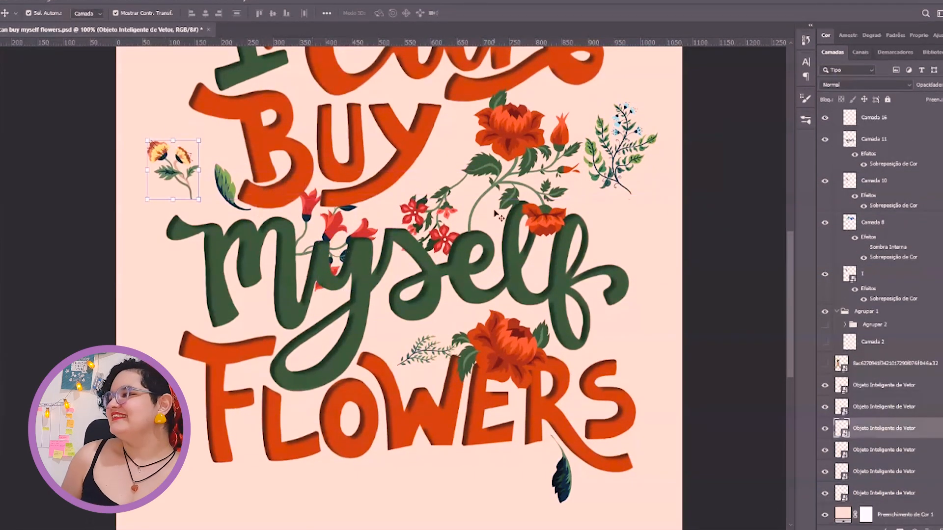
pyautogui.hotkey('ctrl', '-')
pyautogui.hotkey('ctrl', '-')
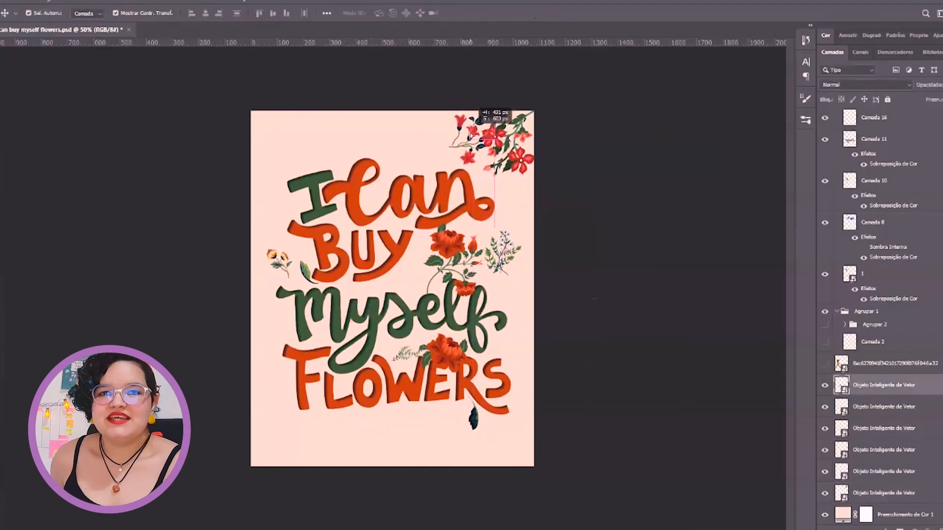
pyautogui.moveTo(491, 114); pyautogui.dragTo(459, 193)
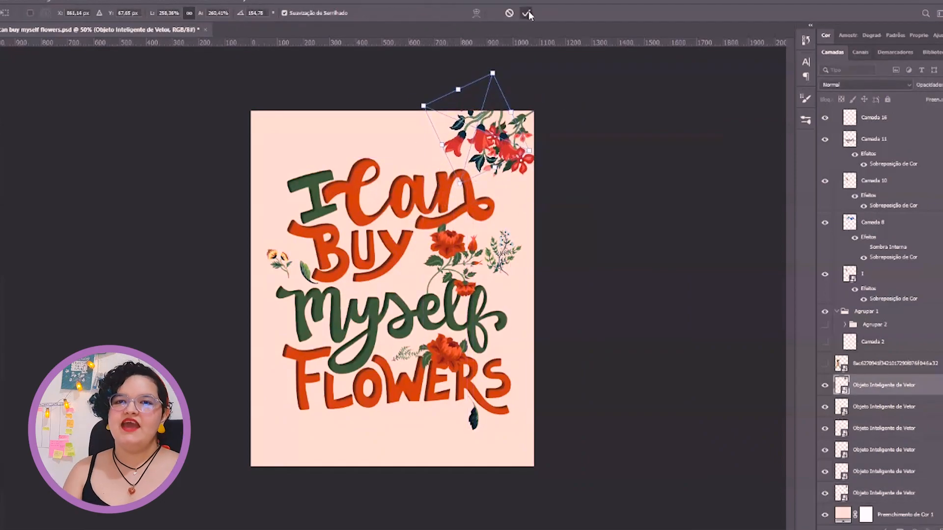
pyautogui.click(527, 13)
pyautogui.click(876, 476)
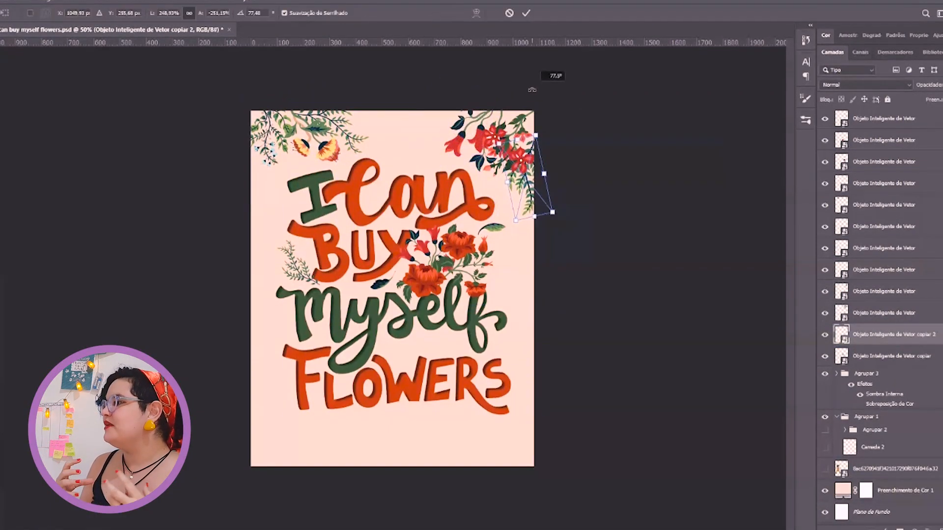
# Rotate and place the copied leafy sprig so it hangs along the poster's right edge below the red flowers
pyautogui.moveTo(537, 148); pyautogui.dragTo(552, 106)
pyautogui.press('Return')
pyautogui.click(524, 97)
# Rotate the red bell flowers in the poster's upper-right corner to about 168° and deselect them
pyautogui.click(474, 140)
pyautogui.moveTo(523, 77)
pyautogui.mouseDown()
pyautogui.moveTo(545, 97)
pyautogui.moveTo(539, 83)
pyautogui.mouseUp()
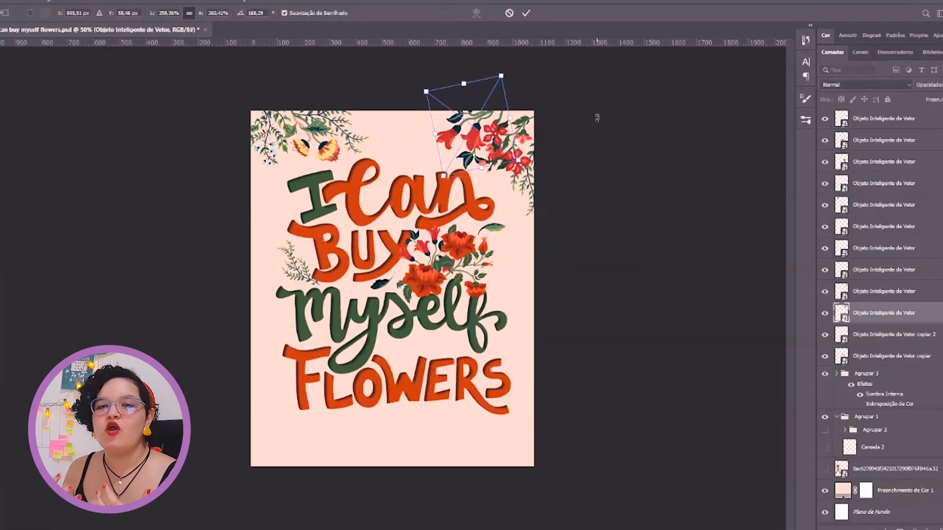
pyautogui.press('Return')
pyautogui.click(637, 126)
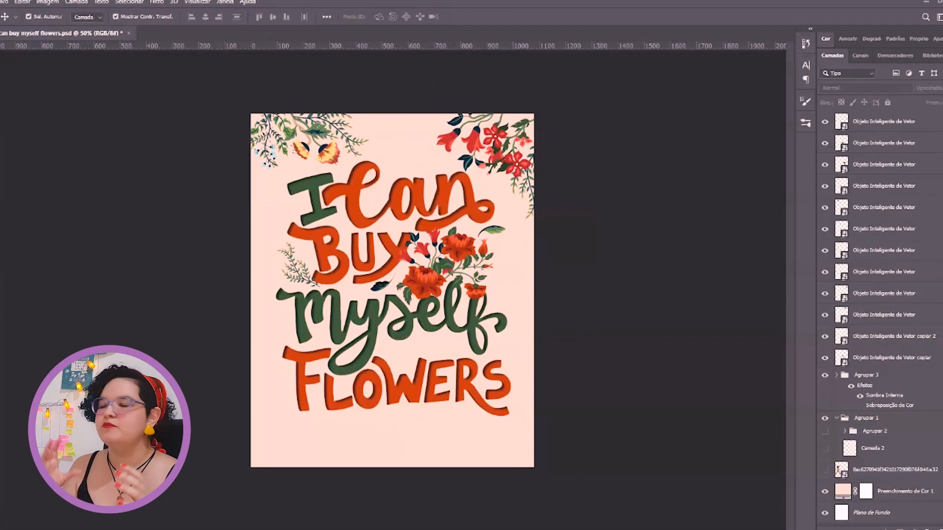
# Paste the red flower element and rotate and fit it into the poster's lower-right corner
pyautogui.hotkey('ctrl', 'v')
pyautogui.moveTo(392, 289); pyautogui.dragTo(507, 465)
pyautogui.moveTo(546, 441); pyautogui.dragTo(573, 417)
pyautogui.moveTo(540, 444); pyautogui.dragTo(519, 447)
pyautogui.press('Return')
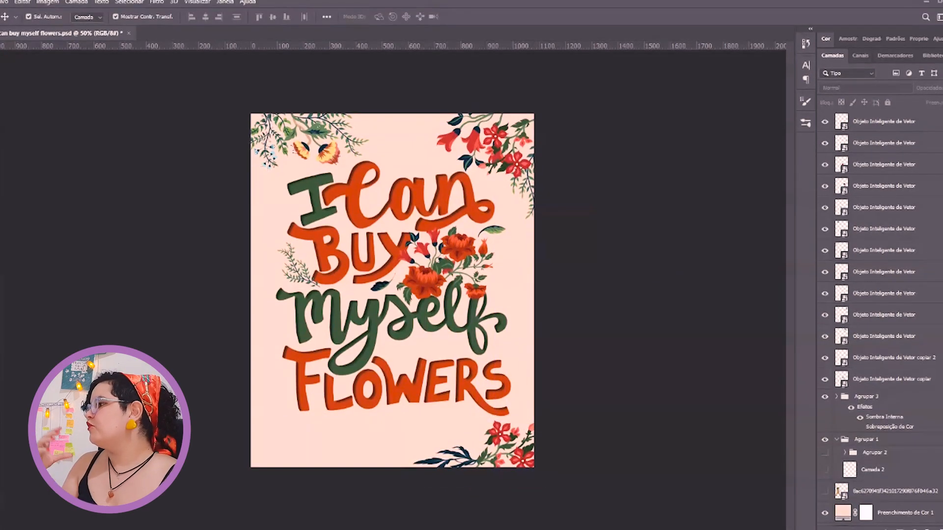
# Paste a green leafy branch and rotate, scale and fit it into the poster's lower-left corner
pyautogui.hotkey('ctrl', 'v')
pyautogui.moveTo(276, 431); pyautogui.dragTo(225, 406)
pyautogui.moveTo(285, 432); pyautogui.dragTo(286, 462)
pyautogui.moveTo(328, 433); pyautogui.dragTo(335, 452)
pyautogui.moveTo(310, 468); pyautogui.dragTo(313, 454)
pyautogui.press('Return')
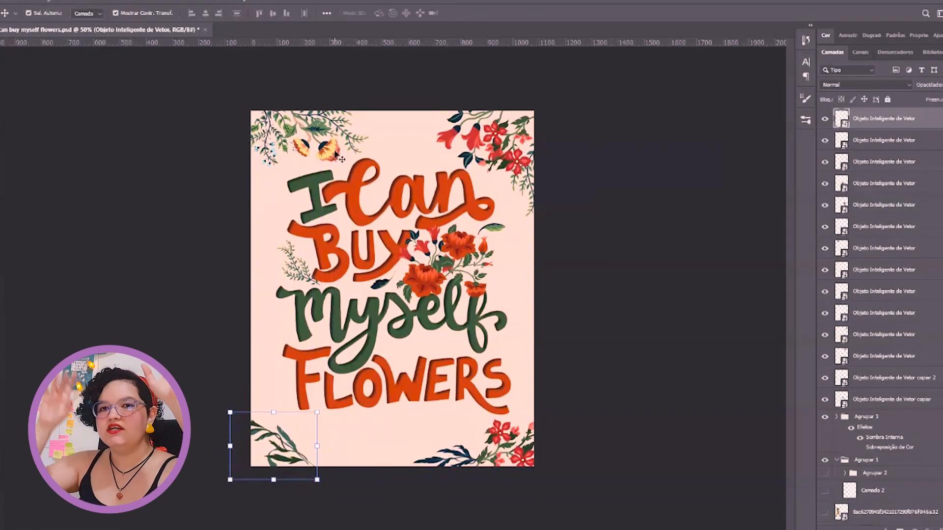
# Duplicate the red bell flowers and place the copy beside the lower-left branch, rotated about -16°
pyautogui.click(472, 138)
pyautogui.hotkey('ctrl', 'j')
pyautogui.moveTo(473, 138); pyautogui.dragTo(273, 470)
pyautogui.moveTo(314, 508); pyautogui.dragTo(245, 411)
pyautogui.moveTo(275, 457); pyautogui.dragTo(330, 446)
pyautogui.moveTo(380, 479); pyautogui.dragTo(378, 464)
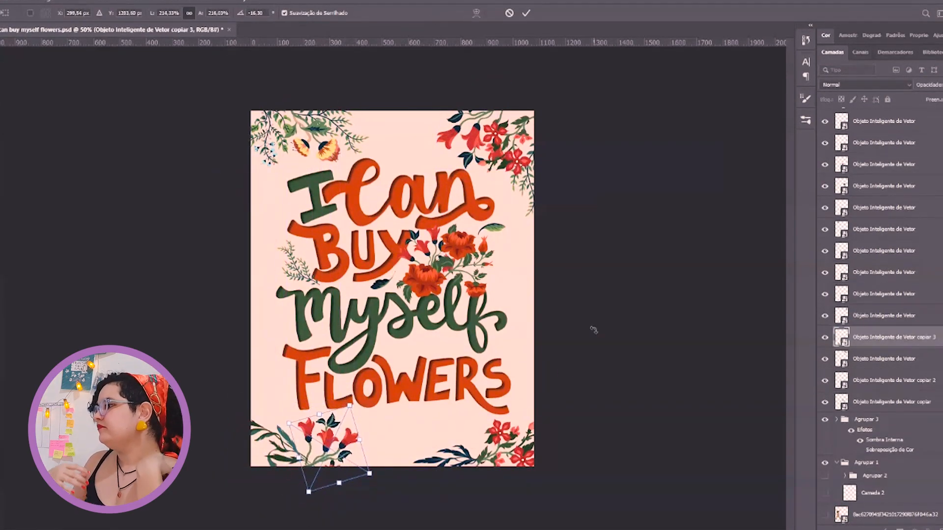
pyautogui.press('Return')
pyautogui.click(289, 444)
pyautogui.click(561, 330)
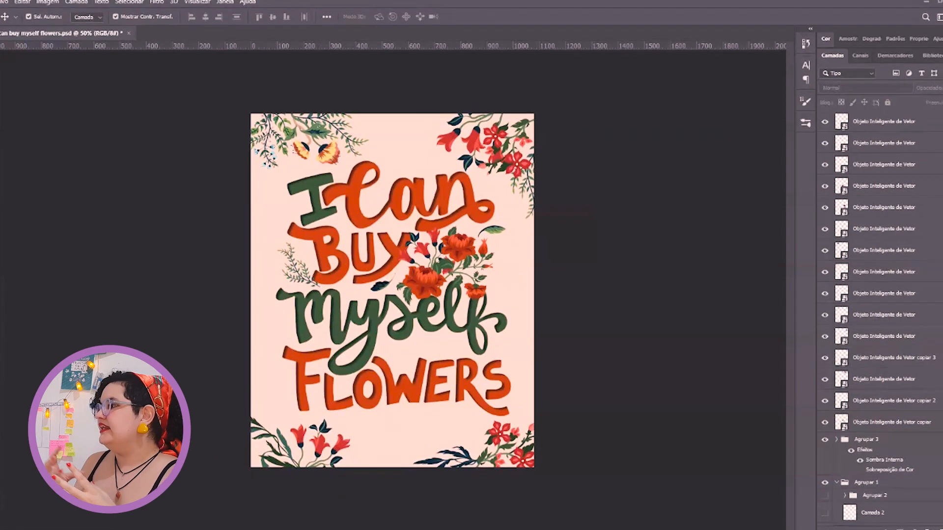
# Paste a red flower with dark leaves and rotate and place it over the start of the m in myself
pyautogui.hotkey('ctrl', 'v')
pyautogui.moveTo(392, 290); pyautogui.dragTo(311, 262)
pyautogui.hotkey('ctrl', '+')
pyautogui.hotkey('ctrl', '+')
pyautogui.moveTo(228, 295); pyautogui.dragTo(419, 331)
pyautogui.moveTo(438, 262); pyautogui.dragTo(436, 251)
pyautogui.moveTo(398, 290)
pyautogui.mouseDown()
pyautogui.moveTo(388, 291)
pyautogui.moveTo(396, 296)
pyautogui.mouseUp()
pyautogui.press('Return')
# Refine the transform of the floral elements beside the m of myself
pyautogui.hotkey('ctrl', 't')
pyautogui.moveTo(440, 267); pyautogui.dragTo(439, 276)
pyautogui.moveTo(408, 281); pyautogui.dragTo(412, 325)
pyautogui.press('Return')
pyautogui.click(388, 285)
pyautogui.hotkey('ctrl', 't')
pyautogui.rightClick(388, 290)
pyautogui.click(427, 452)
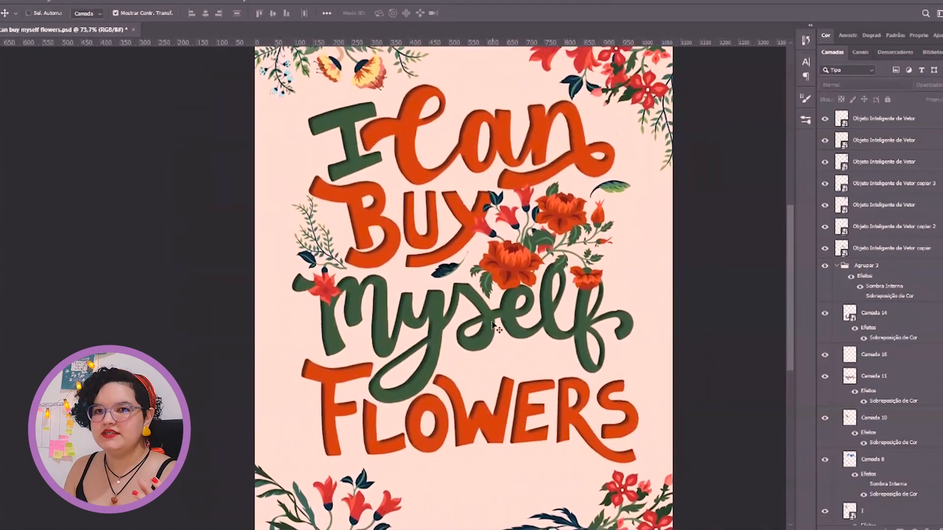
pyautogui.moveTo(689, 284); pyautogui.dragTo(648, 190)
pyautogui.scroll(-1, 638, 167)
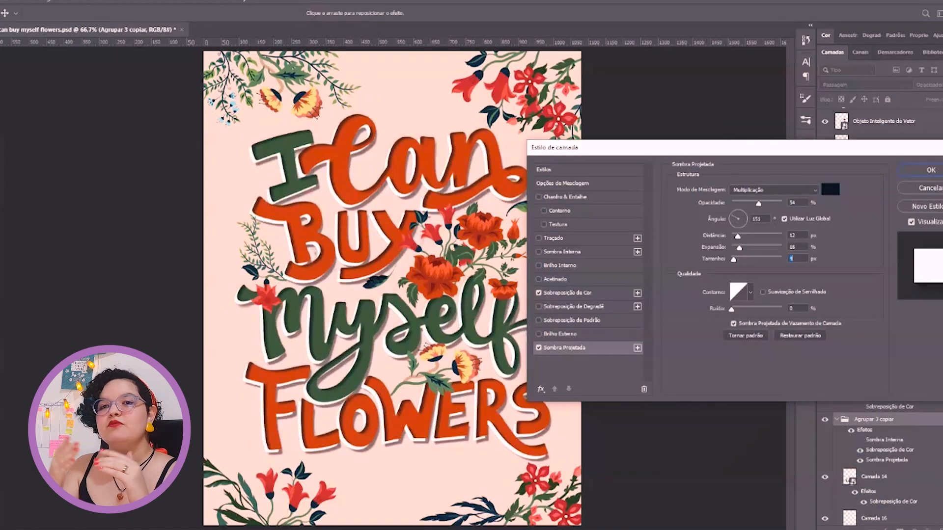
# Set the Drop Shadow of group Agrupar 3 copiar to distance 8 px and size 4 px with a smaller spread, and apply it
pyautogui.press('Down')
pyautogui.press('Down')
pyautogui.hotkey('shift', 'Tab')
pyautogui.press('Down')
pyautogui.press('Down')
pyautogui.press('Down')
pyautogui.press('Down')
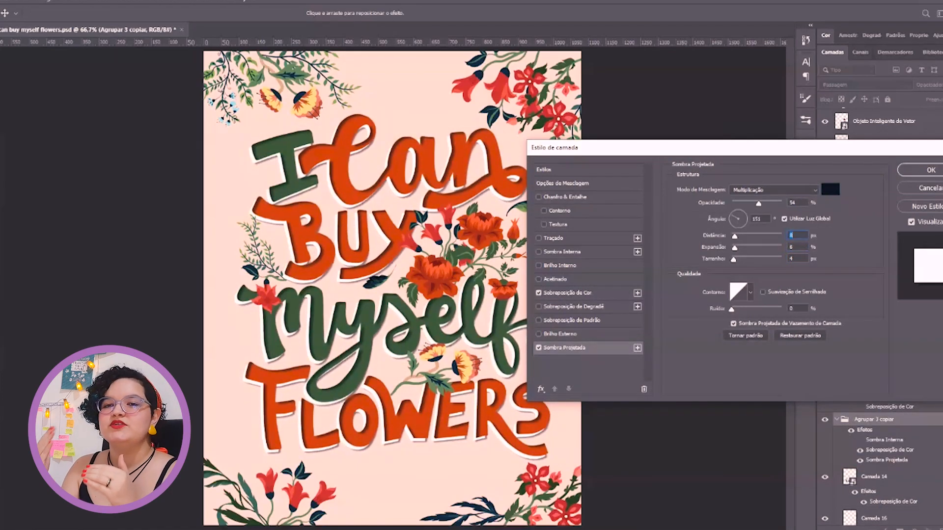
pyautogui.press('Return')
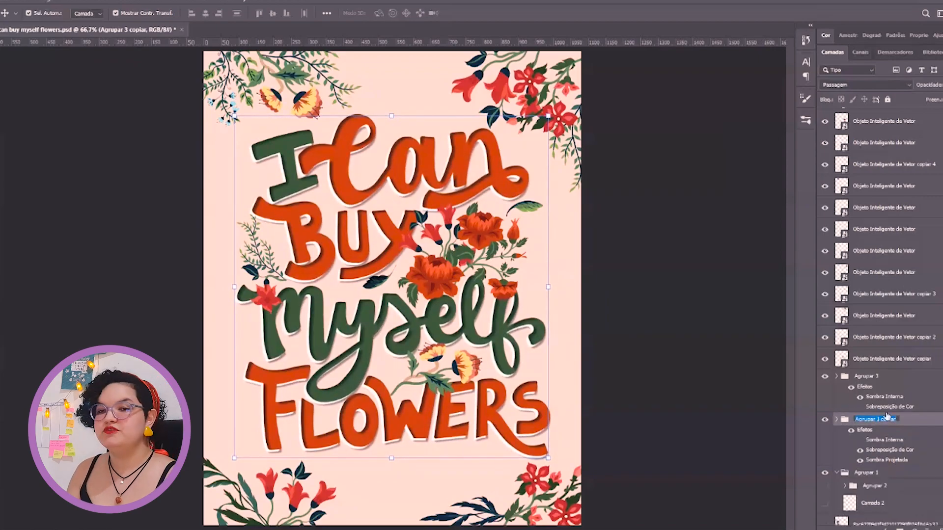
# Rename the white backing group fundo branco and the main lettering group Agrupar 3 as lettering
pyautogui.doubleClick(868, 376)
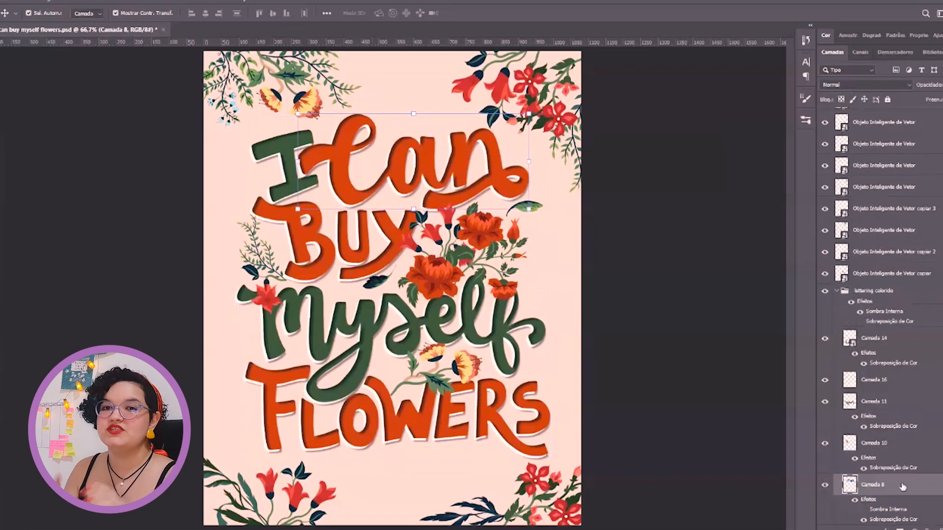
# Change the Color Overlay of Camada 8, the word Can, to the red sampled from the upper-right flowers
pyautogui.doubleClick(903, 487)
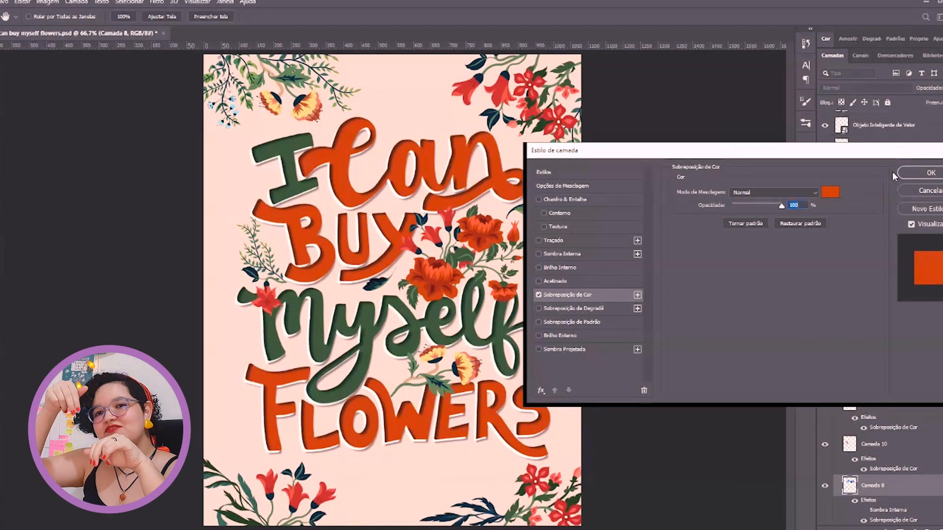
pyautogui.click(830, 192)
pyautogui.click(532, 81)
pyautogui.click(905, 289)
# Change the Color Overlay of Camada 14, the word FLOWERS, to the red sampled from the word Can
pyautogui.doubleClick(894, 364)
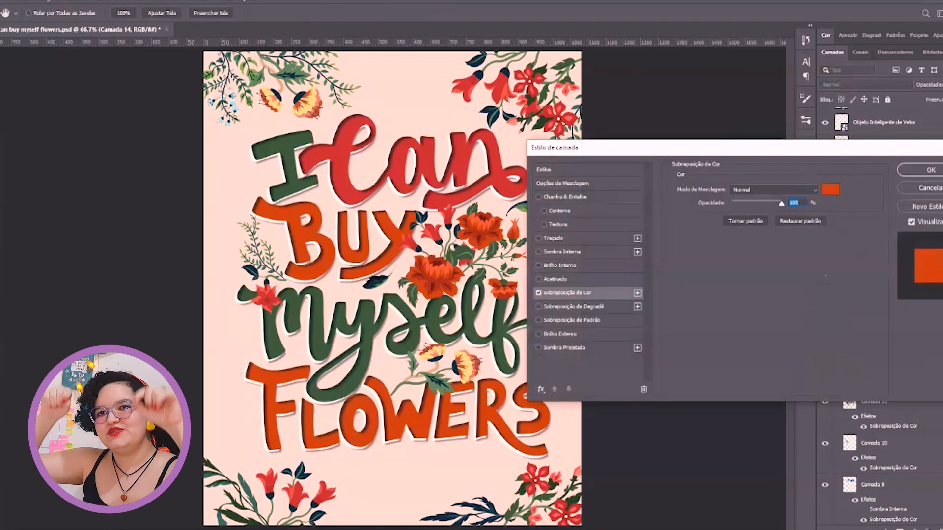
pyautogui.click(831, 190)
pyautogui.click(339, 172)
pyautogui.click(906, 287)
pyautogui.click(929, 170)
# Change the Color Overlay of Camada 10, the word BUY, to the same red sampled from the word Can
pyautogui.click(300, 241)
pyautogui.doubleClick(893, 468)
pyautogui.click(830, 190)
pyautogui.click(340, 172)
pyautogui.click(340, 172)
pyautogui.click(339, 172)
pyautogui.click(906, 288)
pyautogui.click(929, 170)
# Change the Color Overlay of Camada 11, the word Myself, to a new green
pyautogui.click(622, 310)
pyautogui.doubleClick(892, 426)
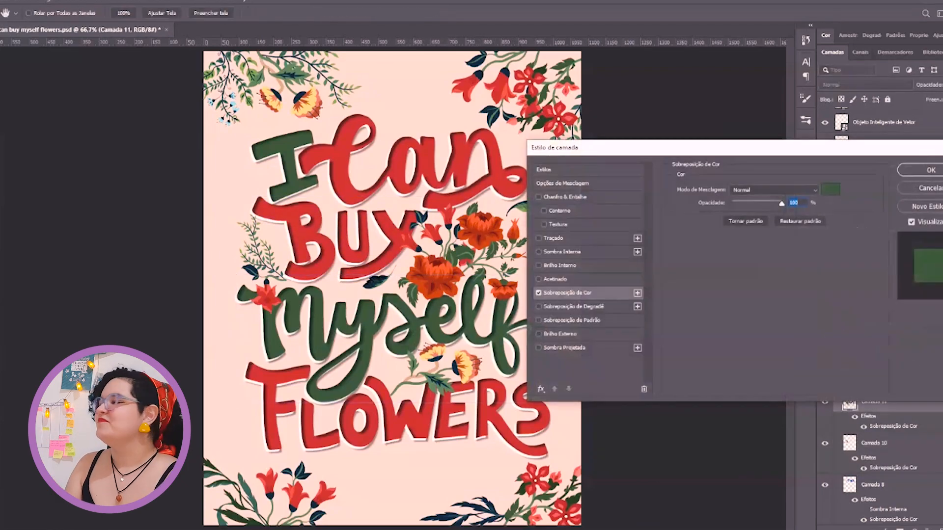
pyautogui.click(830, 190)
pyautogui.click(905, 288)
pyautogui.click(929, 170)
# Change the Color Overlay of the layer holding the word I to the same green as Myself, and save the document
pyautogui.click(291, 170)
pyautogui.doubleClick(893, 520)
pyautogui.click(831, 190)
pyautogui.click(906, 288)
pyautogui.click(929, 170)
pyautogui.click(637, 272)
pyautogui.hotkey('ctrl', 's')
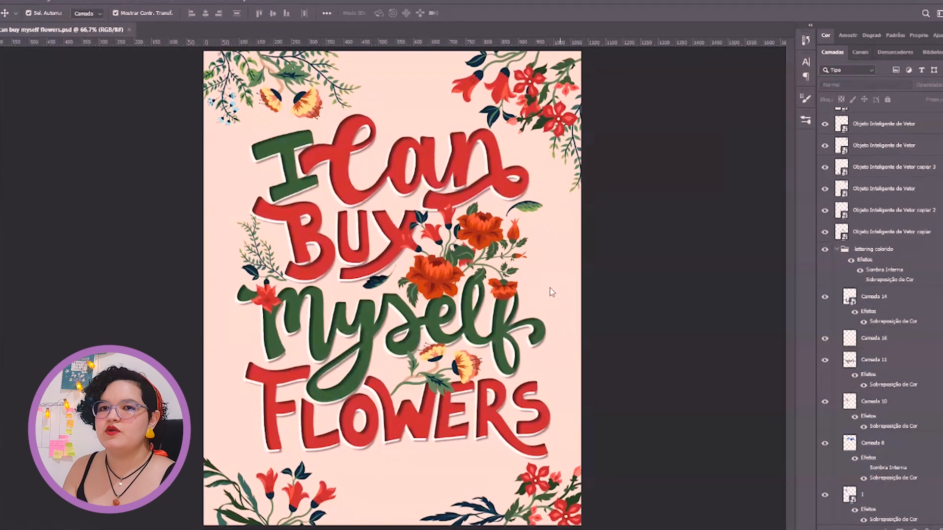
# Scale and position the placed dark speckled Unsplash texture so that it covers the whole poster
pyautogui.moveTo(586, 170); pyautogui.dragTo(282, 98)
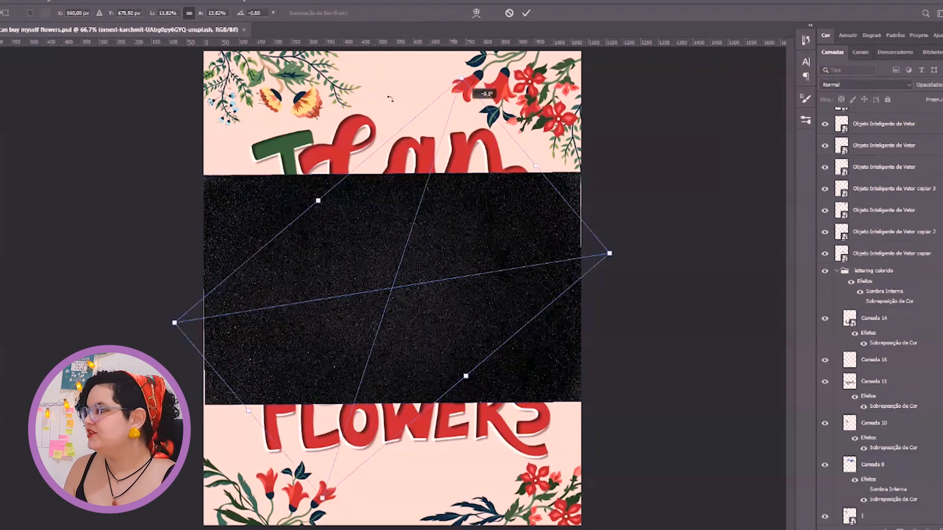
pyautogui.click(525, 12)
pyautogui.hotkey('ctrl', '-')
pyautogui.hotkey('ctrl', '-')
pyautogui.moveTo(449, 383); pyautogui.dragTo(490, 451)
pyautogui.moveTo(335, 194); pyautogui.dragTo(288, 114)
pyautogui.click(525, 12)
pyautogui.scroll(5, 891, 197)
pyautogui.click(891, 141)
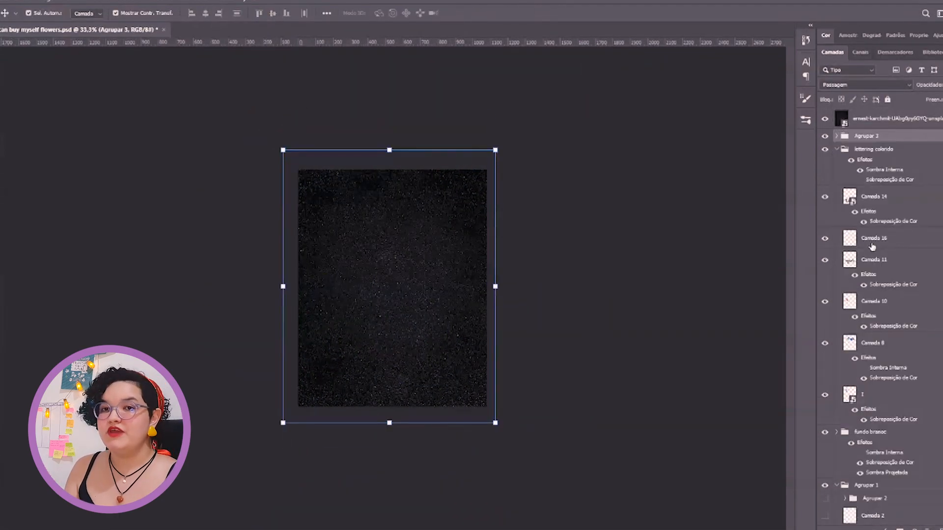
# Place the speckled texture directly above Preenchimento de Cor 1 and blend it into the pink background, trying modes such as Luz Indireta
pyautogui.hotkey('shift', 'alt', 'o')
pyautogui.press('Up')
pyautogui.press('Up')
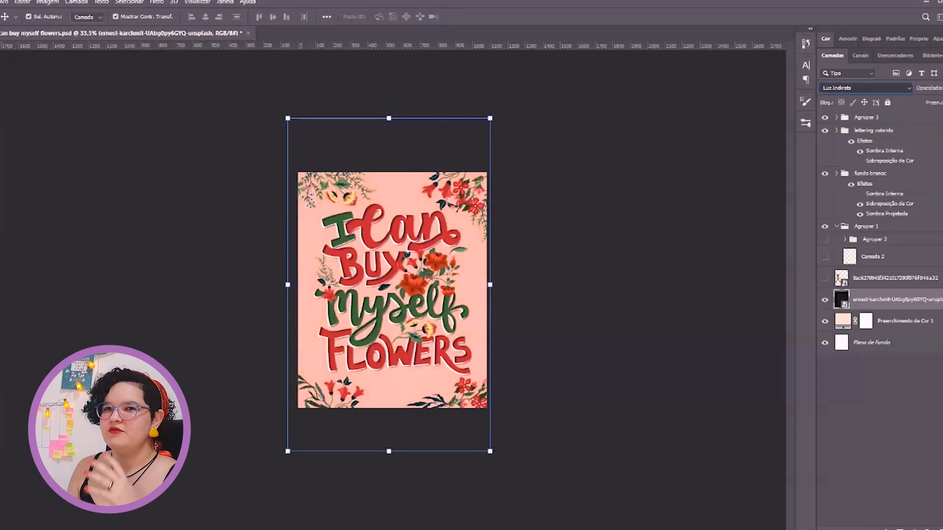
pyautogui.press('Down')
pyautogui.press('Down')
pyautogui.hotkey('ctrl', '+')
pyautogui.hotkey('ctrl', '+')
pyautogui.click(666, 212)
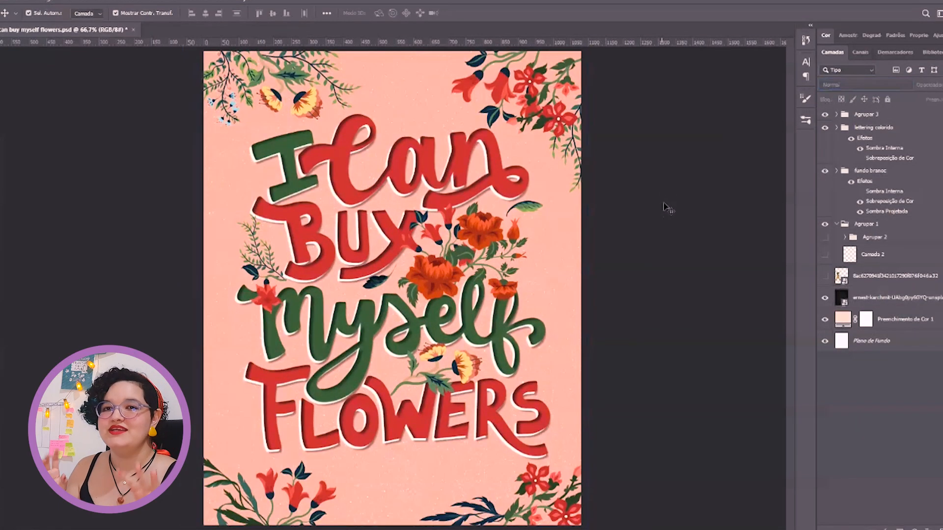
# Check the lettering colorido and Agrupar 3 groups against the textured background by toggling their visibility
pyautogui.click(889, 298)
pyautogui.click(877, 128)
pyautogui.click(826, 129)
pyautogui.click(826, 131)
pyautogui.click(866, 115)
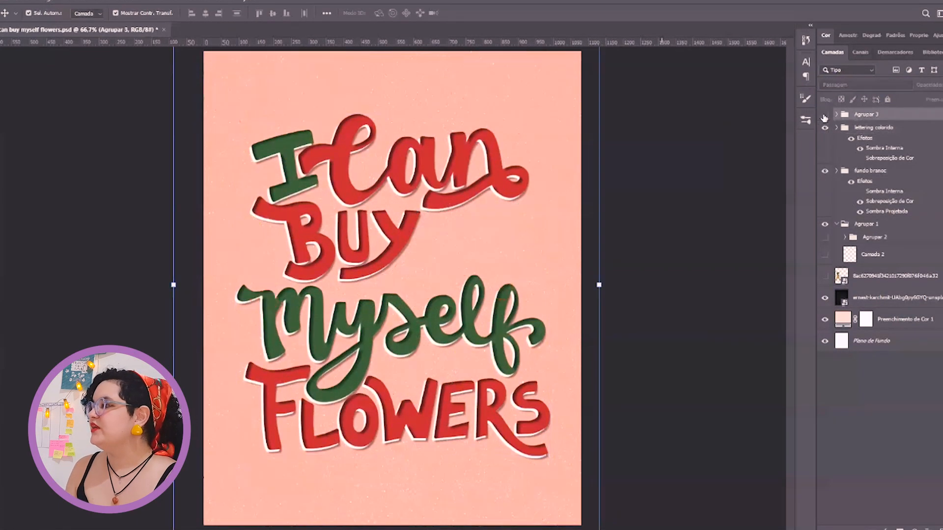
# Group the flower and foliage decorations in the poster's upper corners and name the group flores de cima
pyautogui.click(539, 99)
pyautogui.click(504, 88)
pyautogui.keyDown('shift'); pyautogui.click(536, 89); pyautogui.keyUp('shift')
pyautogui.keyDown('shift'); pyautogui.click(570, 152); pyautogui.keyUp('shift')
pyautogui.keyDown('shift'); pyautogui.click(305, 101); pyautogui.keyUp('shift')
pyautogui.keyDown('shift'); pyautogui.click(326, 88); pyautogui.keyUp('shift')
pyautogui.keyDown('shift'); pyautogui.click(221, 104); pyautogui.keyUp('shift')
pyautogui.hotkey('ctrl', 'g')
pyautogui.doubleClick(872, 299)
pyautogui.write('flores de cima')
pyautogui.press('Return')
# Try the flores de cima group beneath the texture, cycling the texture's blend mode from Superexposição de Cores to Sobrepor
pyautogui.click(836, 476)
pyautogui.scroll(-3, 922, 377)
pyautogui.moveTo(884, 265); pyautogui.dragTo(882, 485)
pyautogui.click(891, 464)
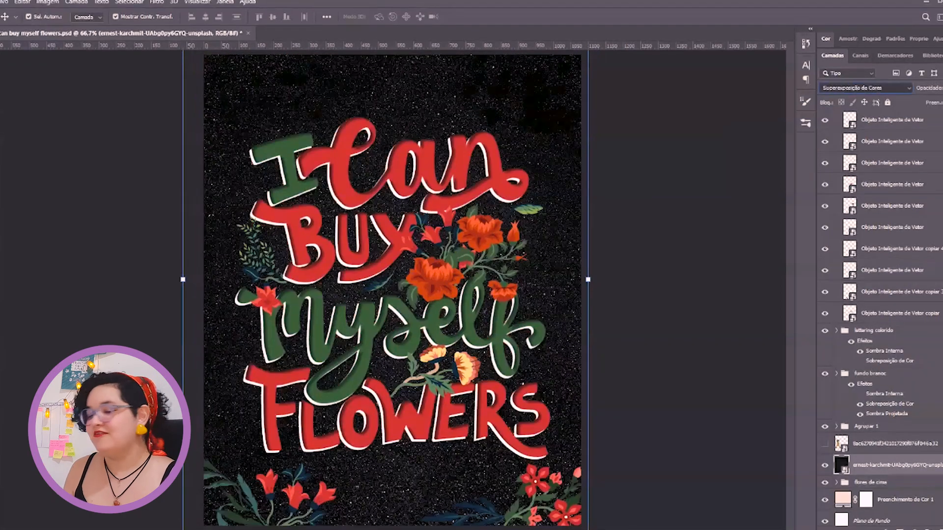
pyautogui.press('Down')
pyautogui.press('Down')
pyautogui.press('Down')
pyautogui.press('Down')
pyautogui.press('Down')
pyautogui.press('Down')
pyautogui.press('Down')
pyautogui.press('Down')
pyautogui.press('Down')
pyautogui.press('Down')
pyautogui.press('Down')
pyautogui.press('Down')
pyautogui.press('Down')
pyautogui.press('Down')
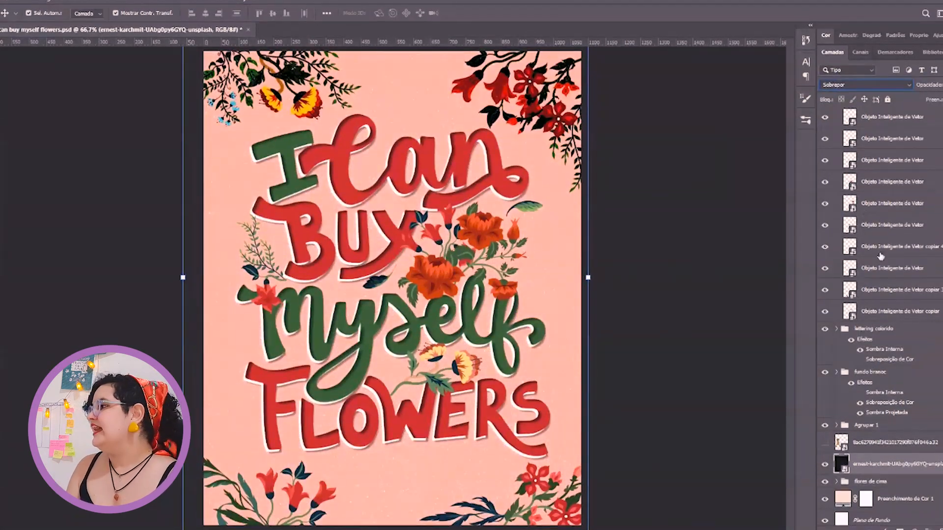
# Return the flores de cima group to the other flowers in Agrupar 3 and set its blend mode to Escurecer
pyautogui.moveTo(881, 483); pyautogui.dragTo(859, 170)
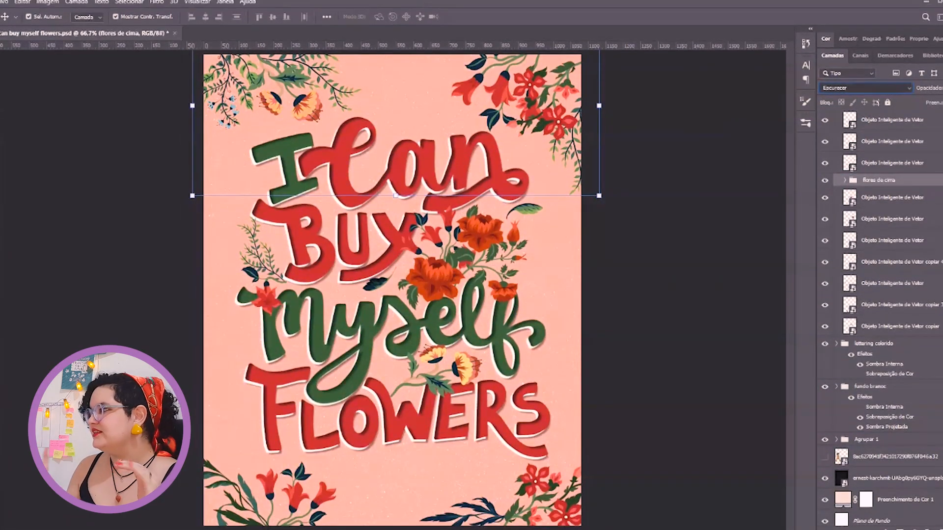
pyautogui.click(535, 476)
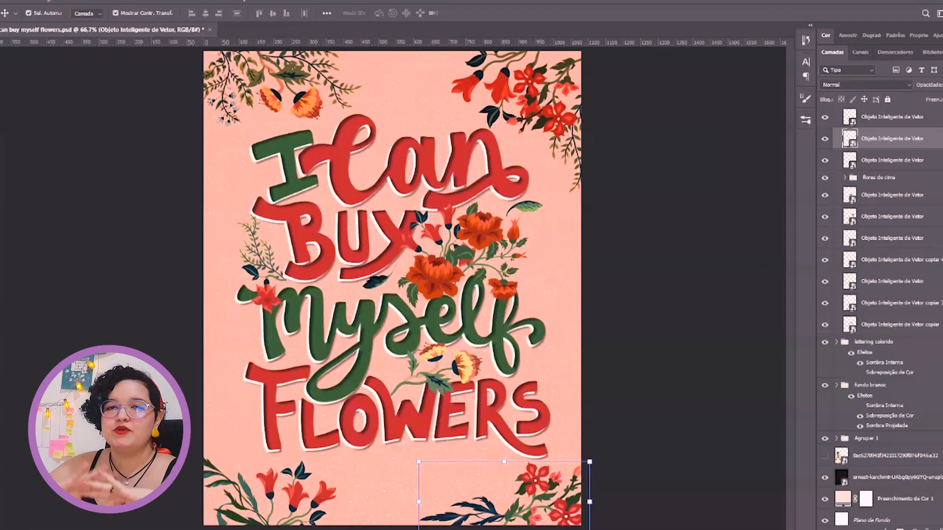
pyautogui.click(628, 273)
pyautogui.click(411, 249)
pyautogui.click(304, 107)
pyautogui.click(878, 178)
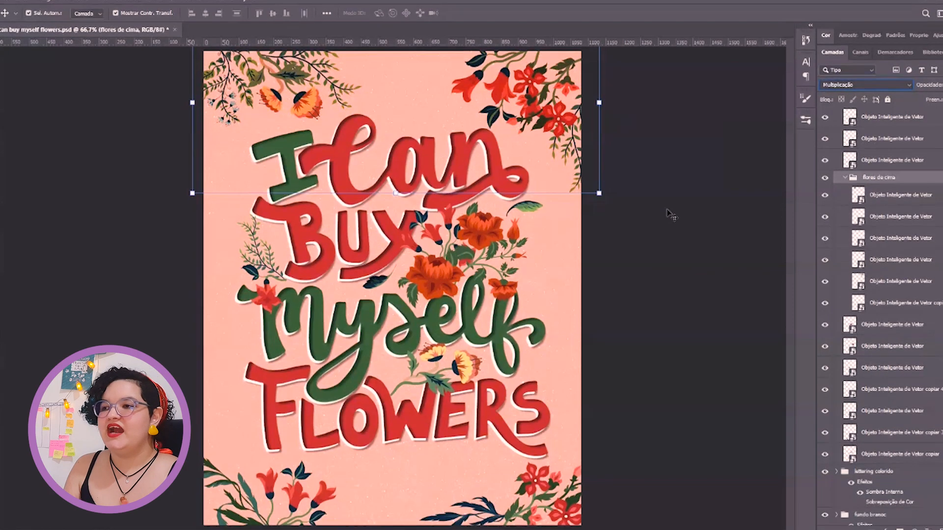
pyautogui.click(545, 371)
# Examine the flowers in the poster's lower corner up close against the speckled background
pyautogui.press('z')
pyautogui.scroll(2, 539, 288)
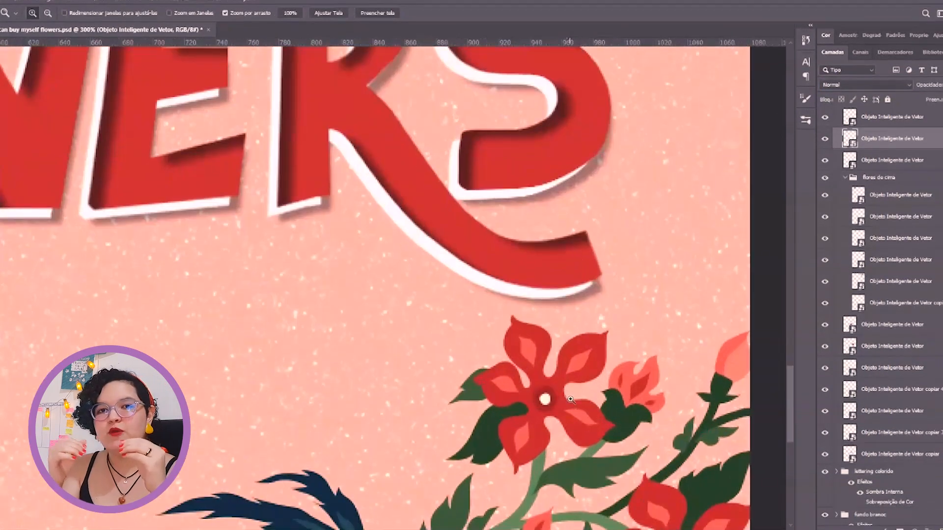
pyautogui.press('v')
pyautogui.click(427, 366)
pyautogui.press('z')
pyautogui.moveTo(427, 366); pyautogui.dragTo(415, 344)
pyautogui.press('v')
# Group the flower decorations in the poster's lower corners and change the group's blend mode
pyautogui.click(459, 399)
pyautogui.moveTo(457, 400); pyautogui.dragTo(594, 344)
pyautogui.moveTo(446, 355); pyautogui.dragTo(432, 354)
pyautogui.moveTo(349, 101); pyautogui.dragTo(413, 138)
pyautogui.keyDown('shift'); pyautogui.click(252, 388); pyautogui.keyUp('shift')
pyautogui.keyDown('shift'); pyautogui.click(180, 398); pyautogui.keyUp('shift')
pyautogui.hotkey('ctrl', 'g')
pyautogui.click(906, 87)
pyautogui.click(854, 142)
pyautogui.click(732, 258)
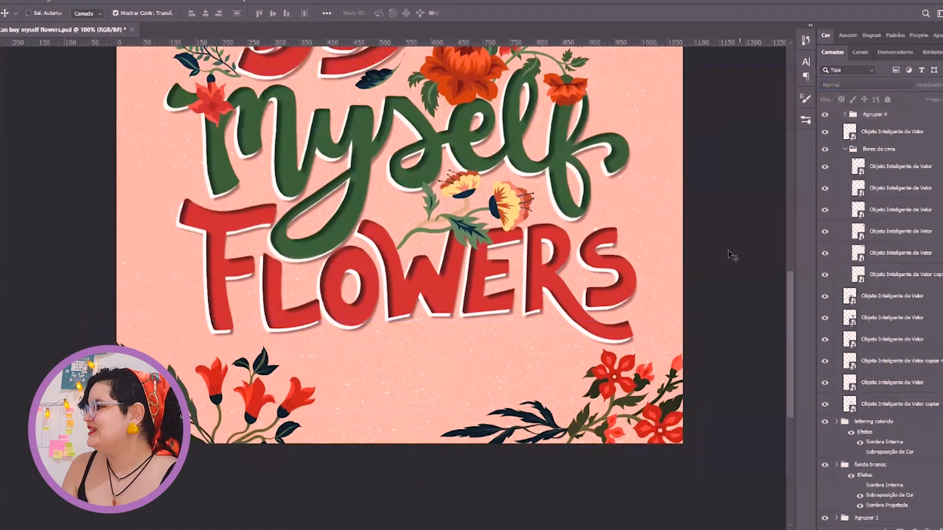
# Collapse the flores de cima group within Agrupar 3 and deselect it to view the whole poster
pyautogui.hotkey('ctrl', '-')
pyautogui.click(316, 109)
pyautogui.click(852, 152)
pyautogui.click(845, 152)
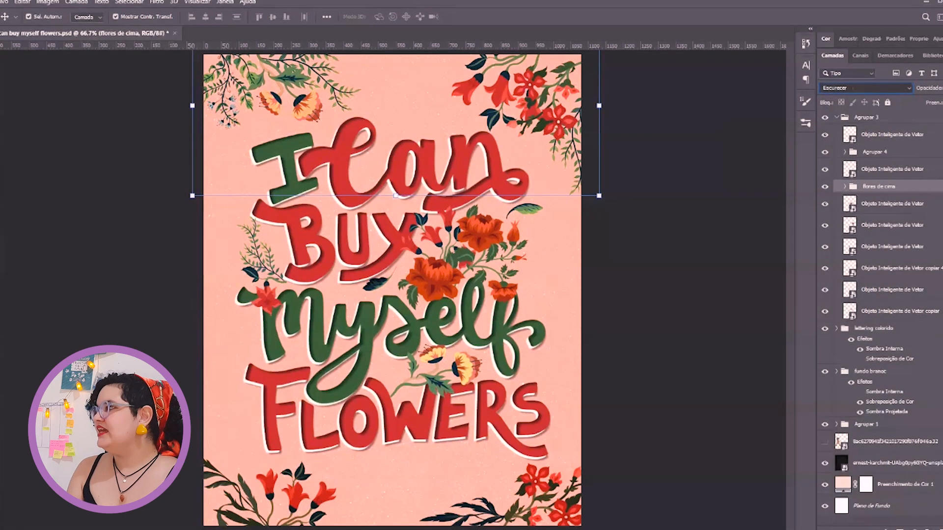
pyautogui.click(618, 302)
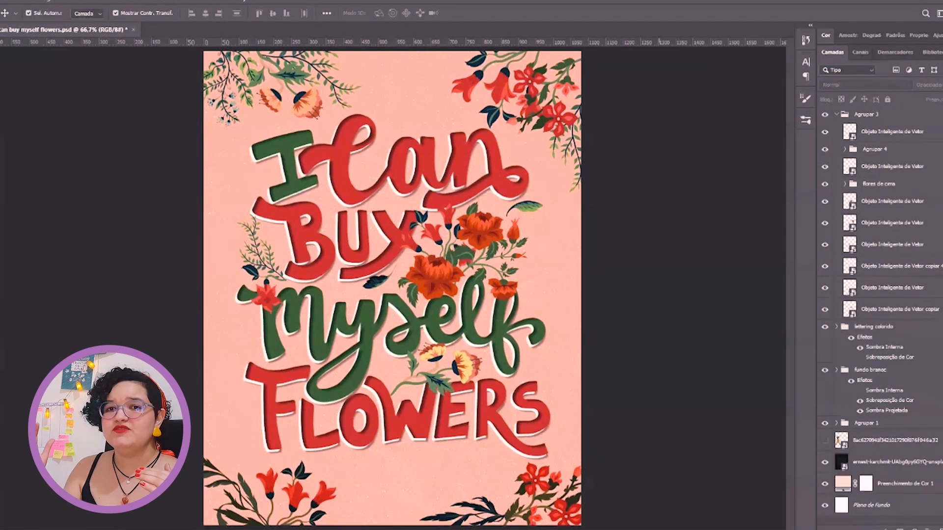